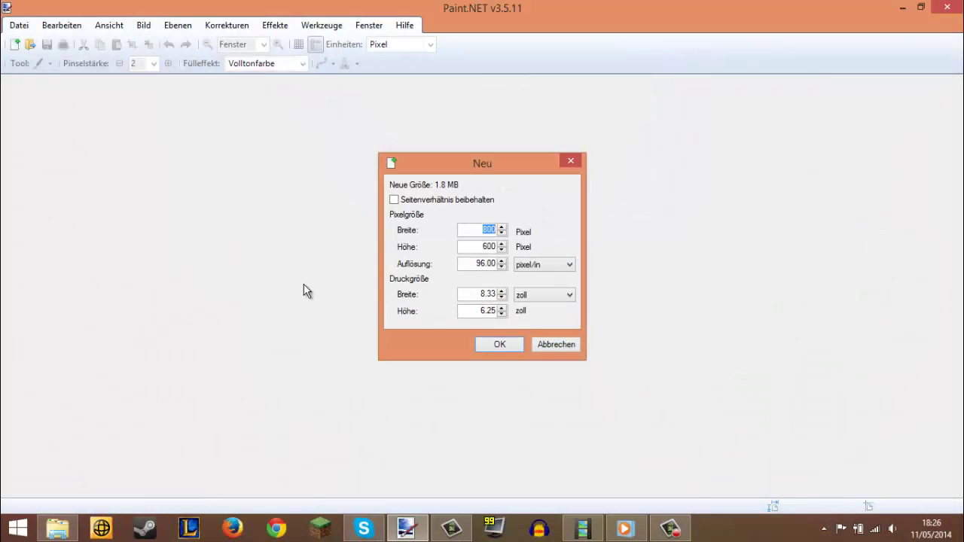
Create a new 16 × 16 pixel image and erase its white background to full transparency
text(16)
key(Return)
scroll(366, 279, up, 5)
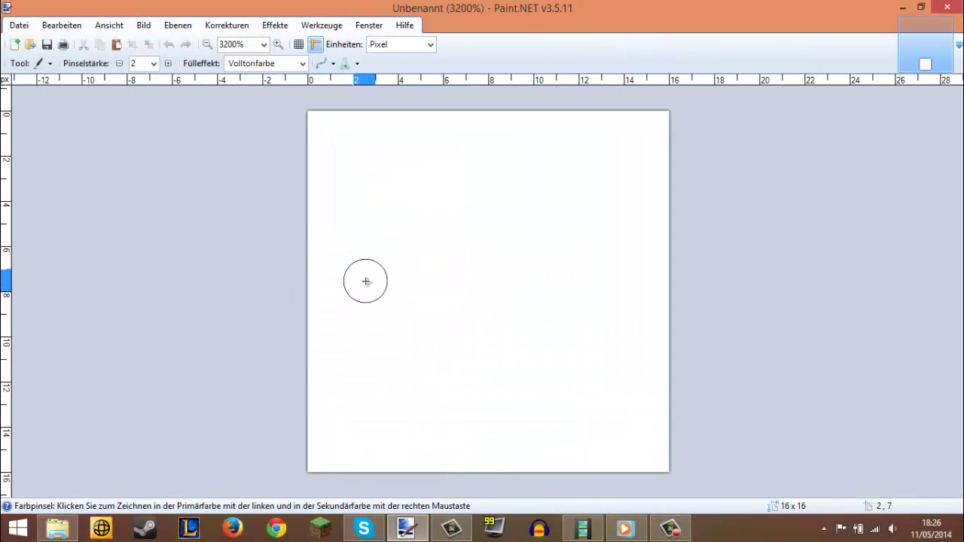
key(ctrl+a)
key(Delete)
Activate the pencil (Zeichenstift) and show the expanded colors window, the tools window and the layers window beside the canvas
click(43, 64)
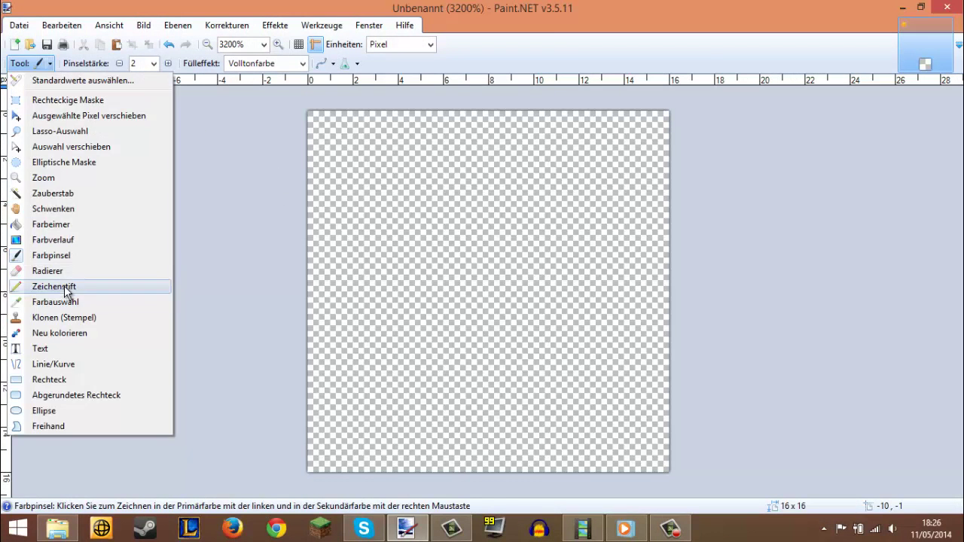
click(66, 288)
click(369, 25)
click(382, 90)
click(183, 172)
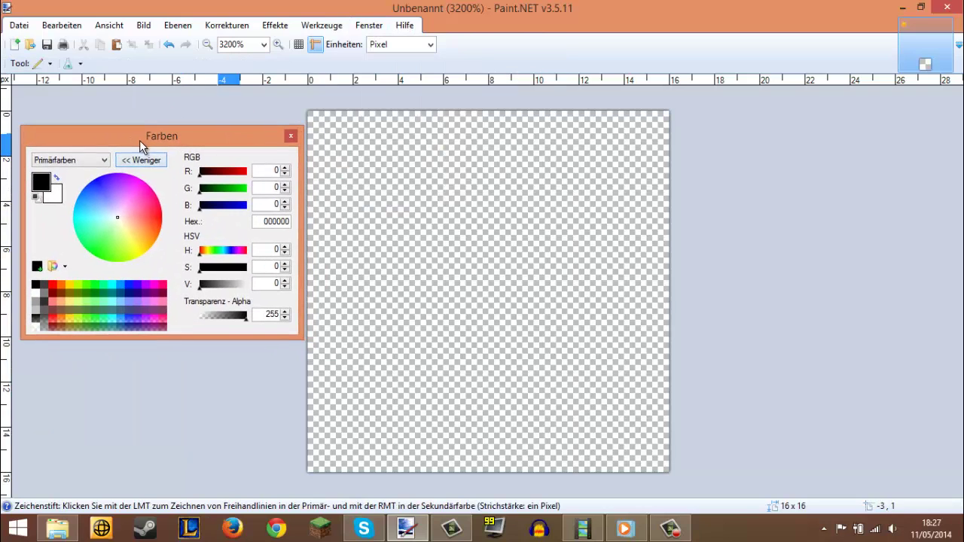
click(369, 25)
click(385, 41)
drag(857, 159, 766, 137)
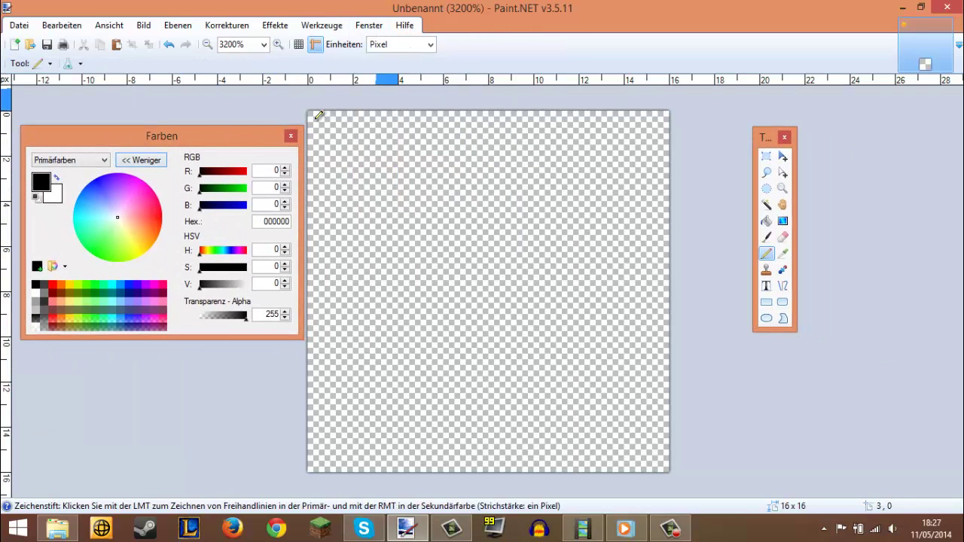
click(370, 24)
click(388, 72)
drag(858, 158, 849, 152)
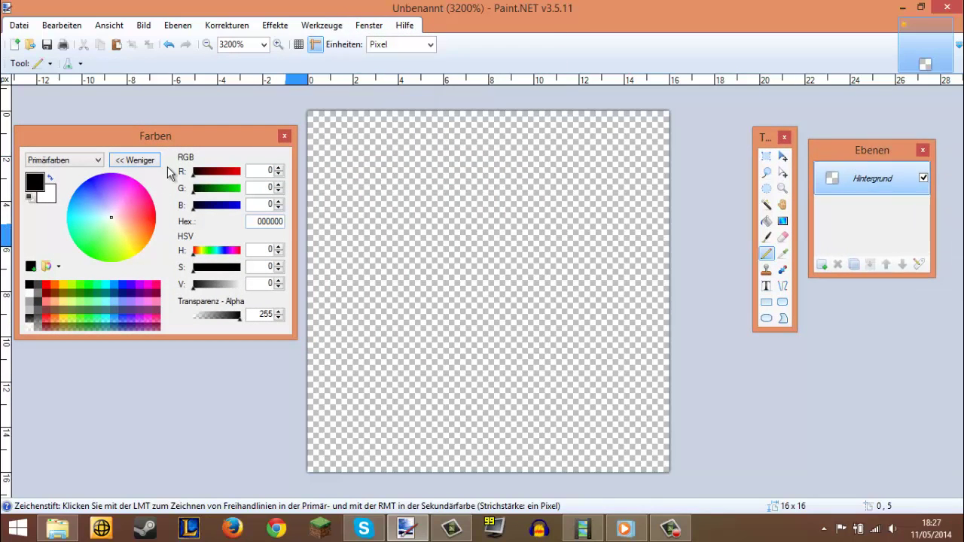
Draw the sword's pommel outline in black as a 4 × 4 pixel ring without corners in the canvas's bottom-left corner
click(112, 221)
click(30, 286)
mouse_move(320, 461)
mouse_down()
mouse_move(319, 424)
mouse_move(351, 394)
mouse_move(379, 422)
mouse_move(343, 461)
mouse_up()
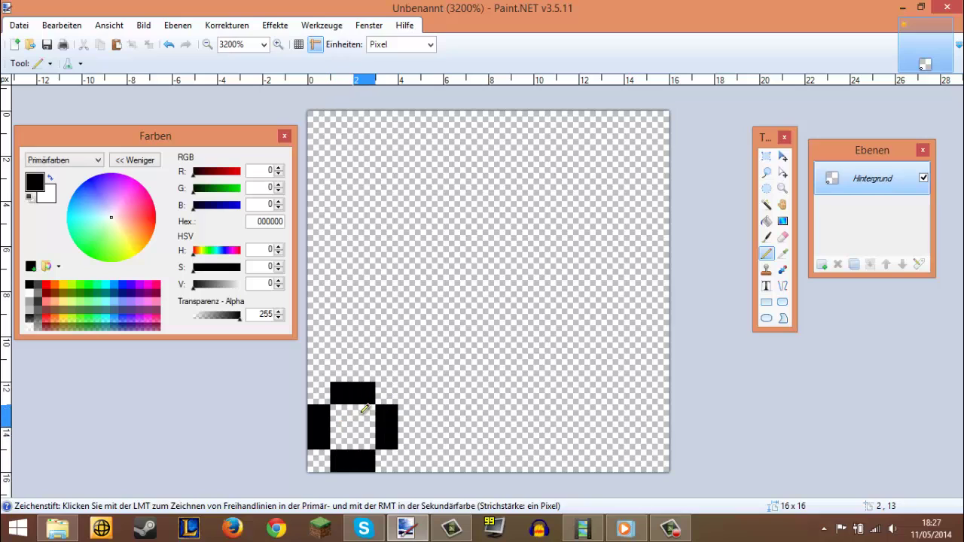
Set the secondary color to dark red 99001C and fill the pommel's 2 × 2 center with it
click(53, 175)
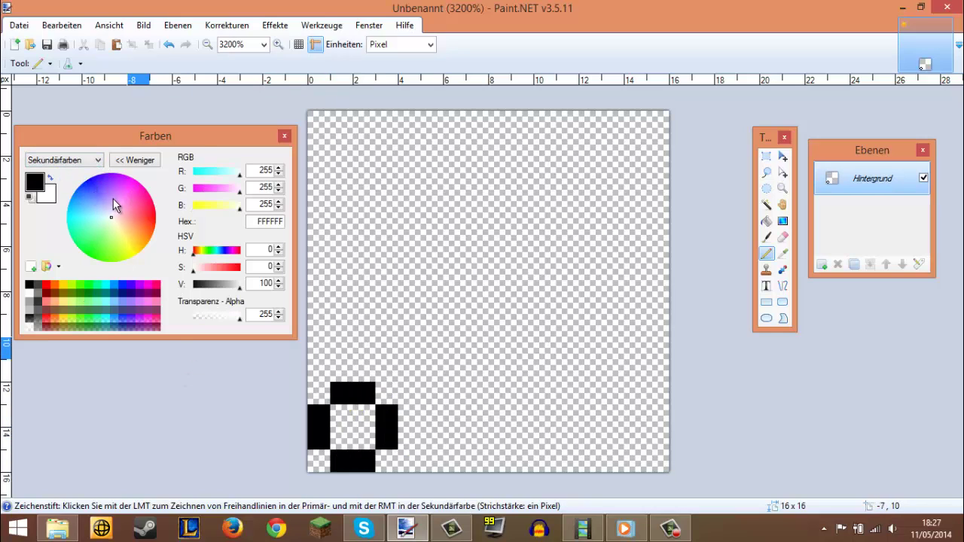
drag(113, 198, 159, 221)
drag(235, 287, 227, 288)
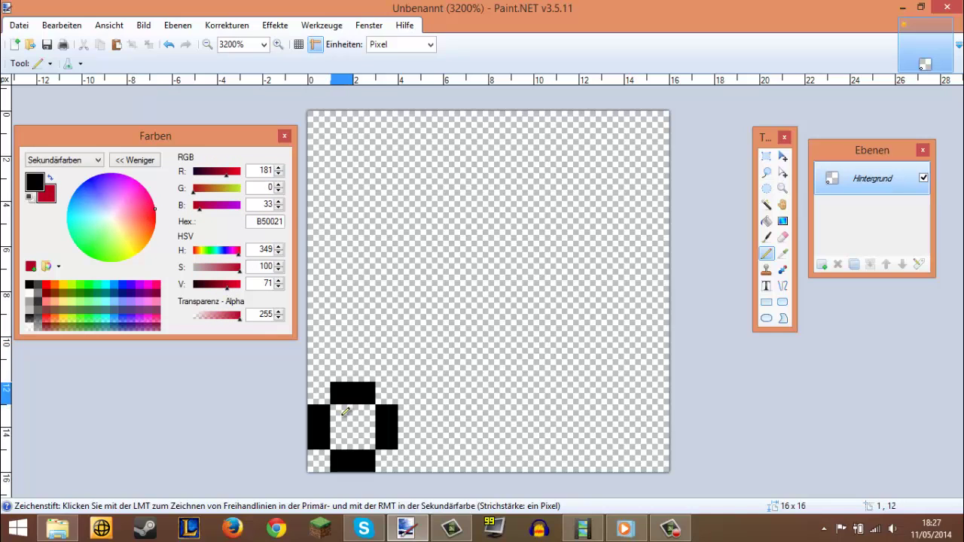
drag(342, 414, 356, 412)
drag(227, 288, 222, 285)
drag(343, 440, 366, 420)
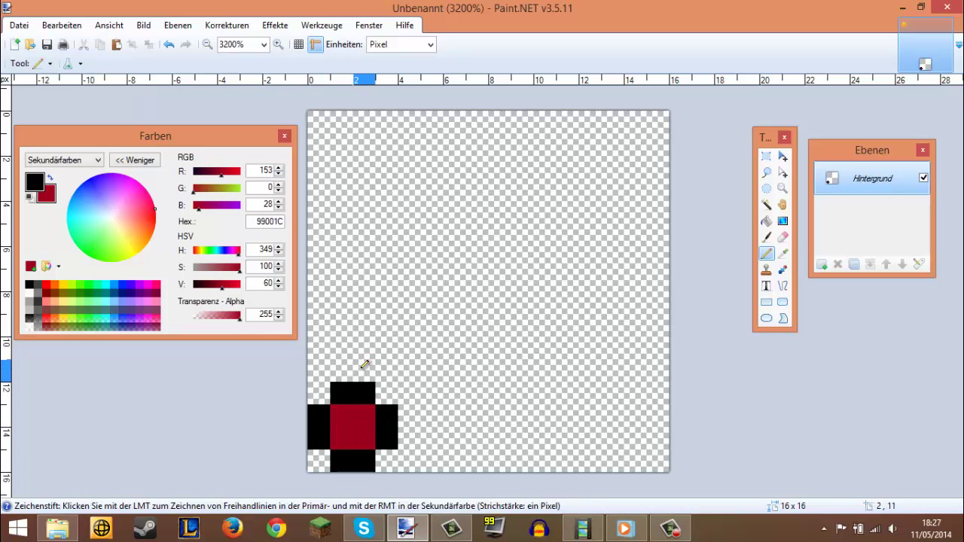
Try a brown pommel outline, undo it, and set the primary color to dark brown 28190E
drag(149, 139, 150, 132)
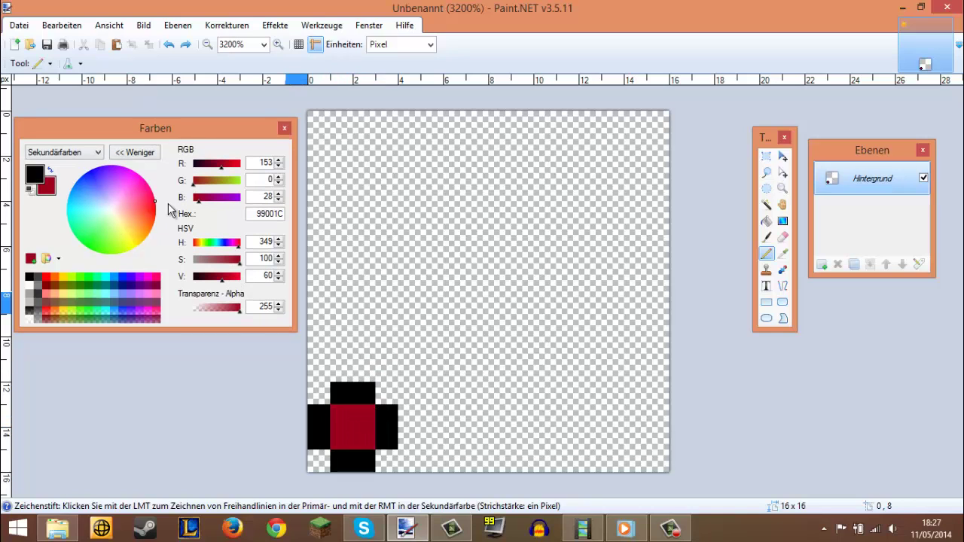
click(80, 154)
click(74, 163)
click(138, 221)
drag(222, 279, 209, 280)
mouse_move(320, 415)
mouse_down()
mouse_move(348, 394)
mouse_move(393, 434)
mouse_move(342, 461)
mouse_up()
drag(209, 277, 201, 278)
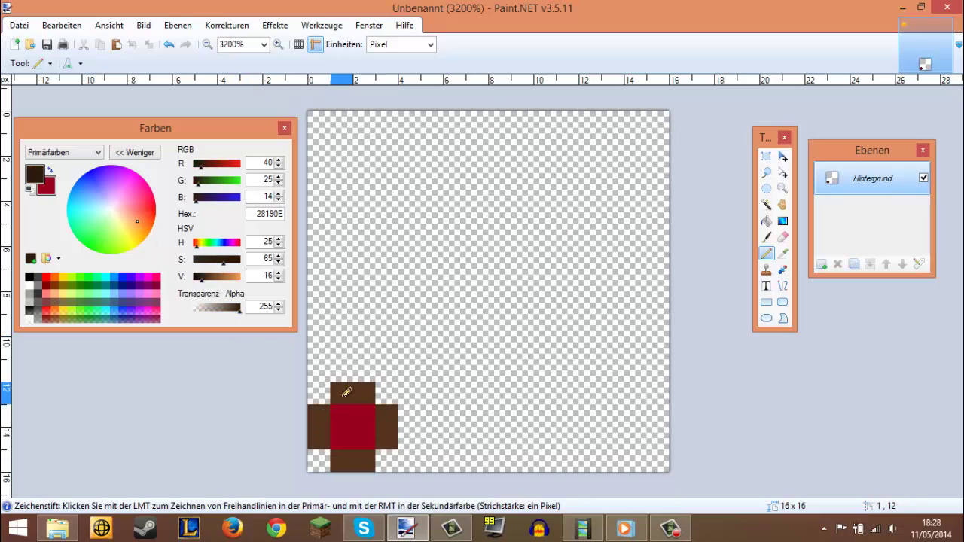
key(ctrl+z)
key(ctrl+z)
Draw the grip's edge pixels in dark brown diagonally from the pommel, and repaint the overdrawn pommel outline pixels black
click(369, 369)
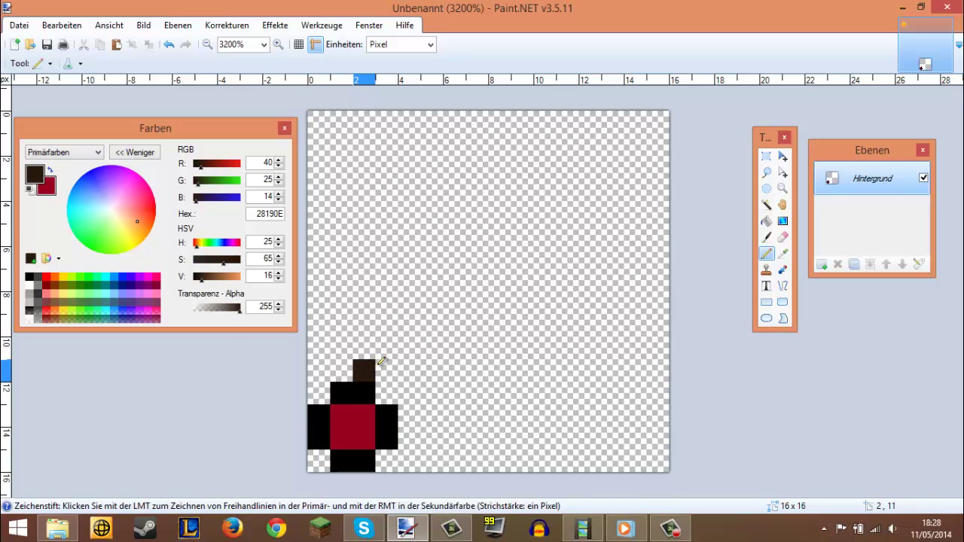
key(ctrl+z)
click(368, 391)
click(390, 412)
click(388, 370)
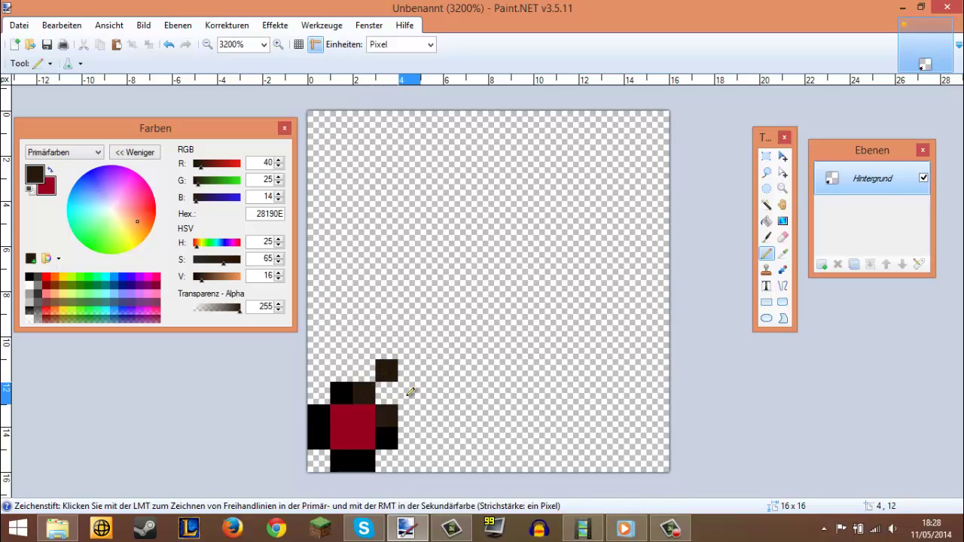
click(408, 392)
click(409, 349)
click(429, 367)
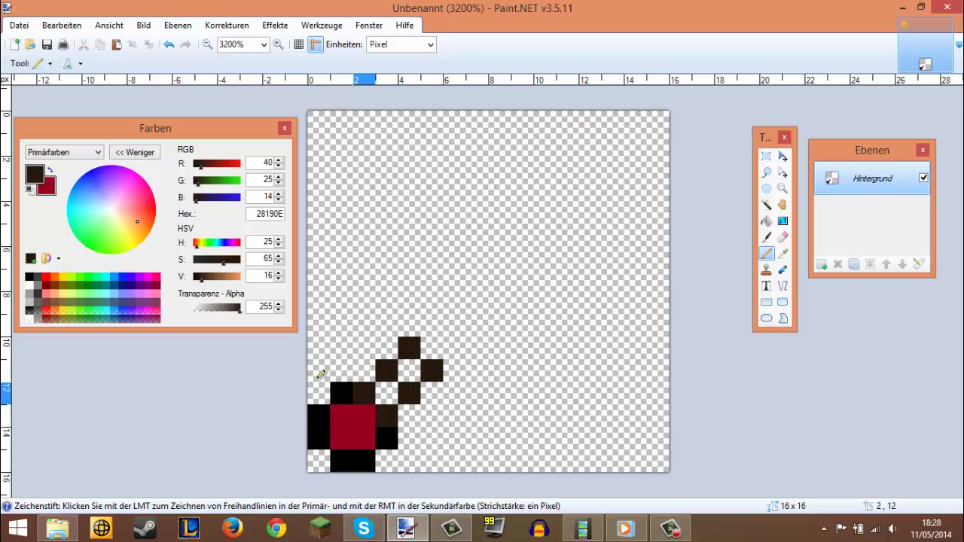
click(30, 279)
drag(363, 393, 387, 415)
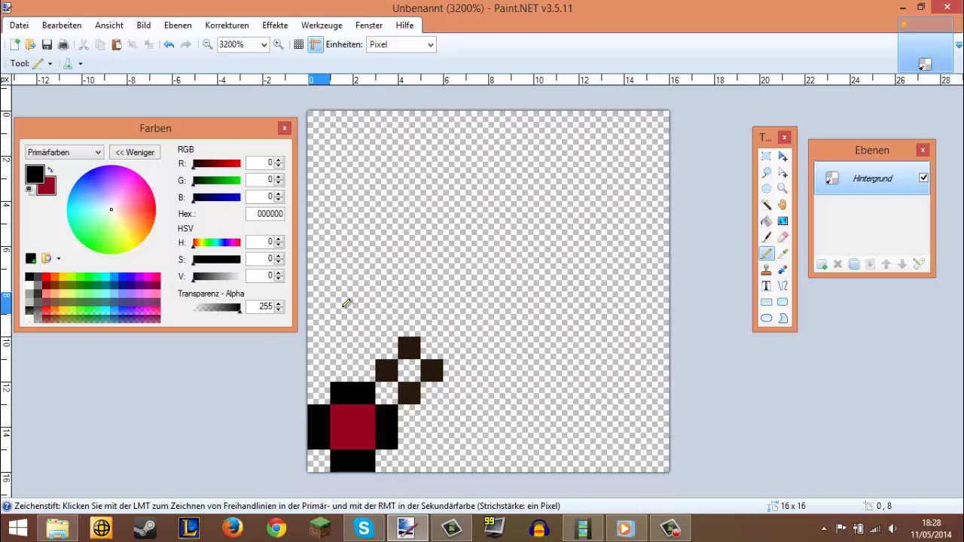
Outline the slanted crossguard in black across the grip's upper end, and draw the blade's upper diagonal edge and five-pixel top edge
mouse_move(387, 325)
mouse_down()
mouse_move(327, 298)
mouse_move(324, 275)
mouse_move(341, 258)
mouse_up()
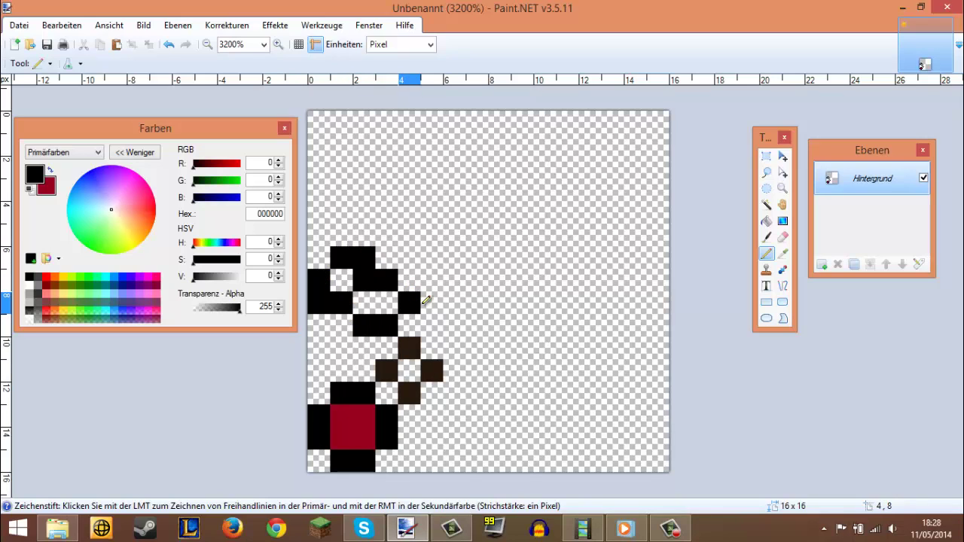
drag(477, 345, 475, 361)
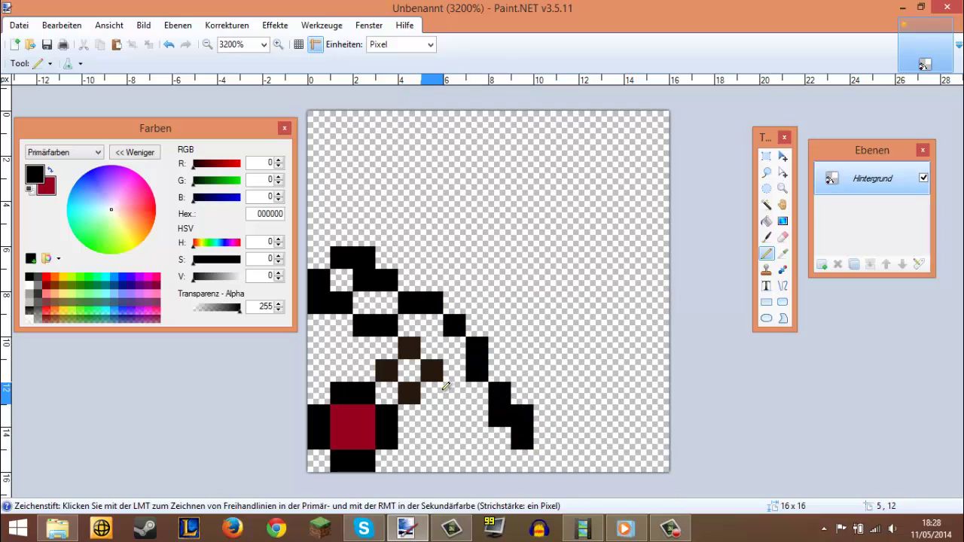
drag(446, 389, 451, 407)
drag(477, 442, 499, 461)
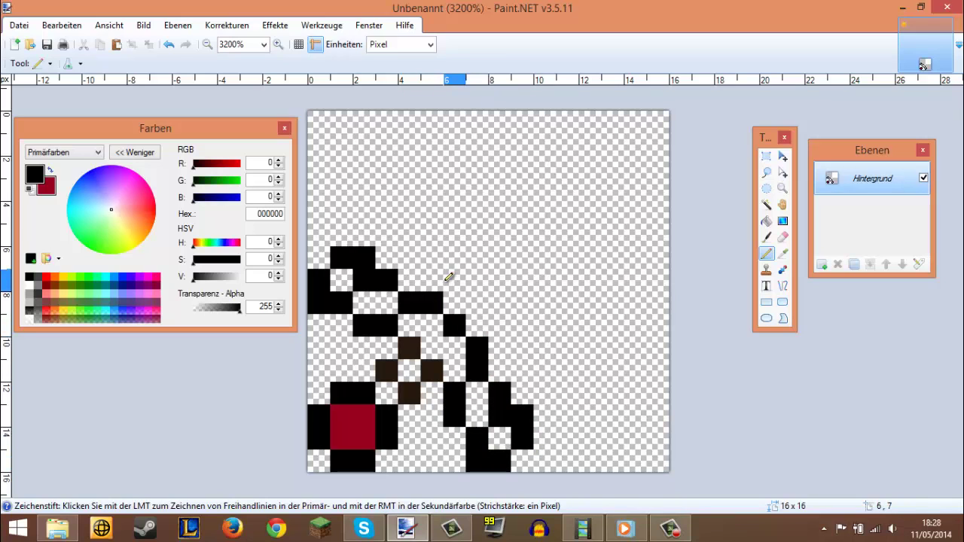
drag(424, 269, 527, 167)
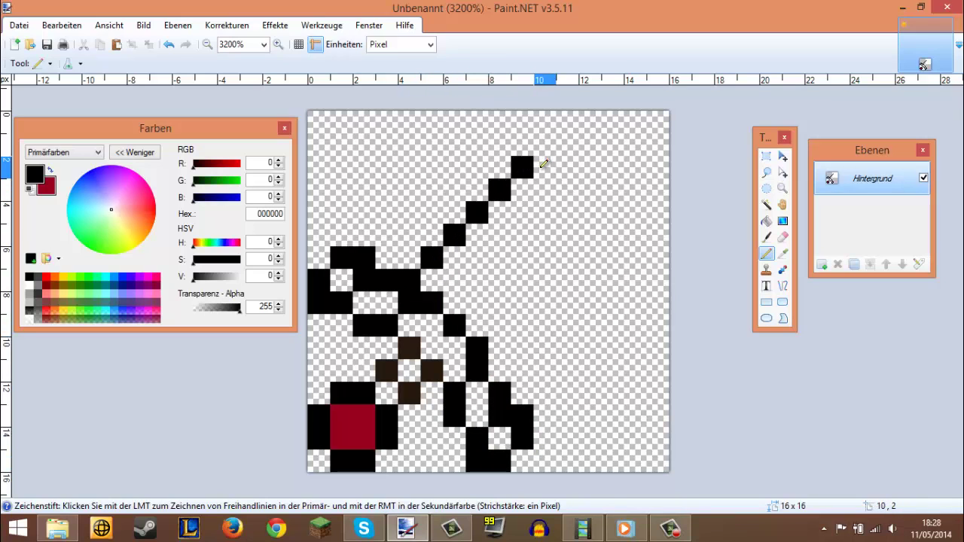
drag(567, 143, 635, 145)
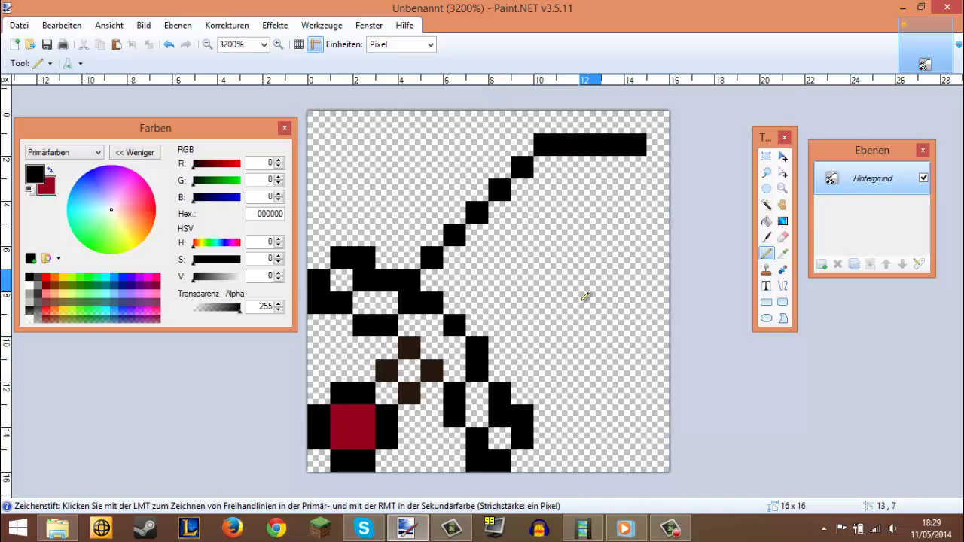
Try to draw the blade's lower diagonal edge and the right side of its tip in black
click(503, 324)
key(ctrl+z)
drag(522, 370, 634, 259)
drag(636, 167, 642, 235)
key(ctrl+z)
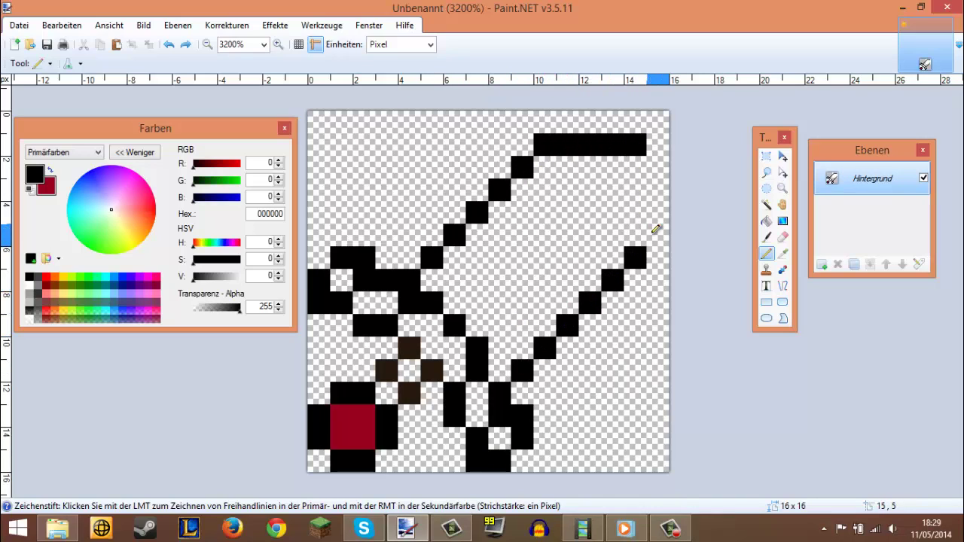
drag(653, 147, 659, 214)
key(ctrl+z)
key(ctrl+z)
key(ctrl+z)
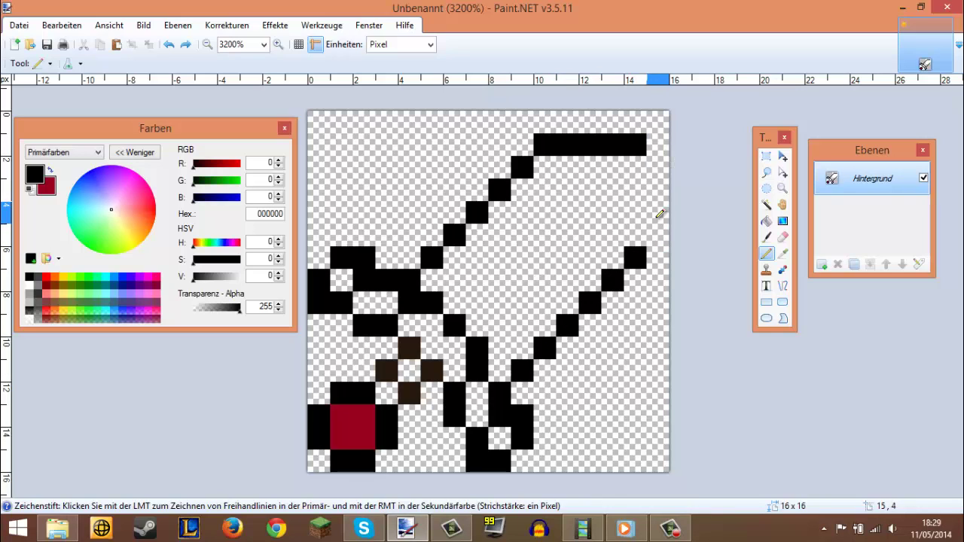
Close the blade outline in black with a lower diagonal edge and a right tip edge, and add a diagonal center line
mouse_move(500, 371)
mouse_down()
mouse_move(635, 226)
mouse_move(641, 205)
mouse_move(599, 176)
mouse_move(608, 176)
mouse_move(476, 301)
mouse_up()
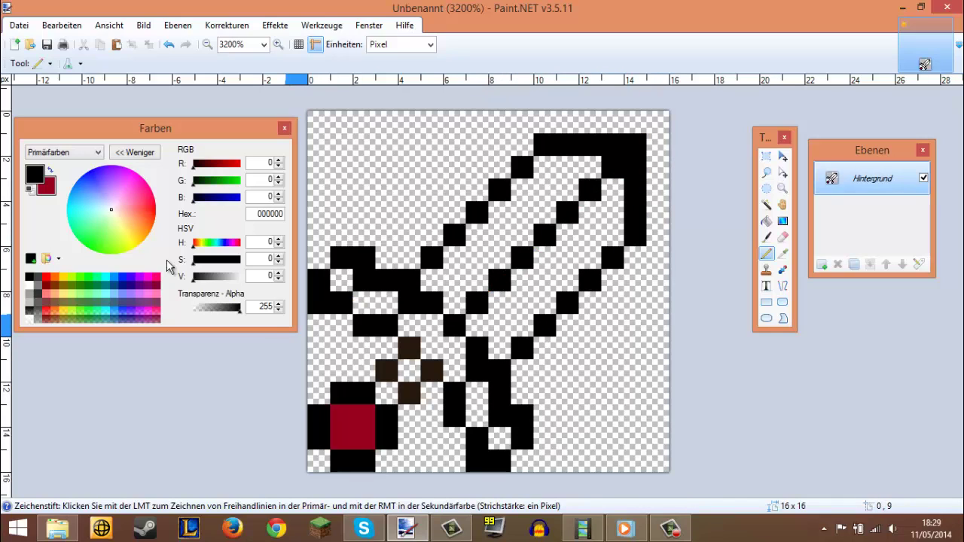
Darken the secondary color to 5B0010 and fill the pommel center, the crossguard and the blade interior with it
click(76, 157)
click(68, 175)
drag(222, 279, 210, 282)
mouse_move(341, 417)
mouse_down()
mouse_move(341, 436)
mouse_move(364, 439)
mouse_up()
mouse_move(377, 324)
mouse_down()
mouse_move(478, 395)
mouse_move(498, 440)
mouse_move(436, 278)
mouse_move(546, 204)
mouse_move(562, 183)
mouse_move(596, 176)
mouse_move(602, 216)
mouse_move(593, 235)
mouse_move(533, 288)
mouse_move(494, 347)
mouse_up()
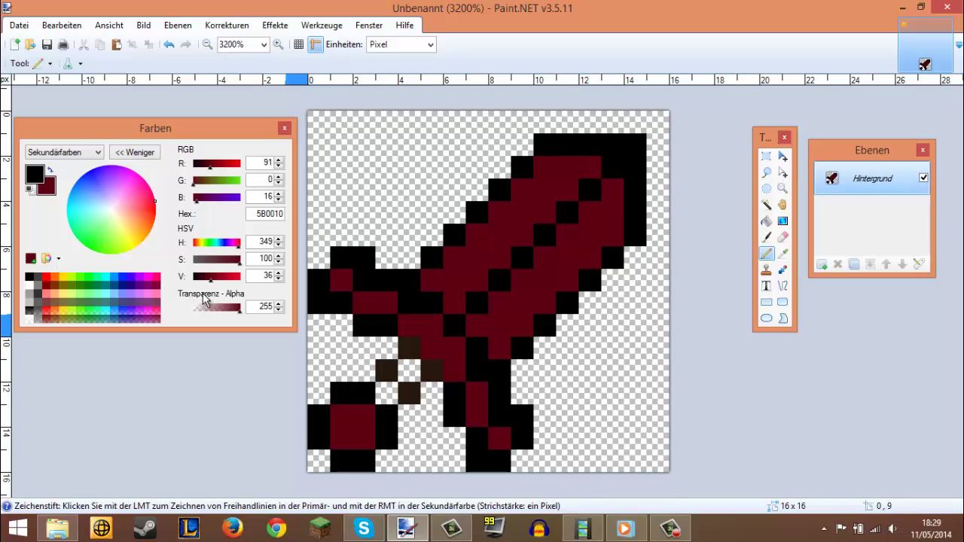
Set the secondary color to brown 332109, fill the grip's gaps, and blacken the edge pixels where the grip meets the crossguard
drag(128, 216, 142, 234)
drag(206, 278, 202, 278)
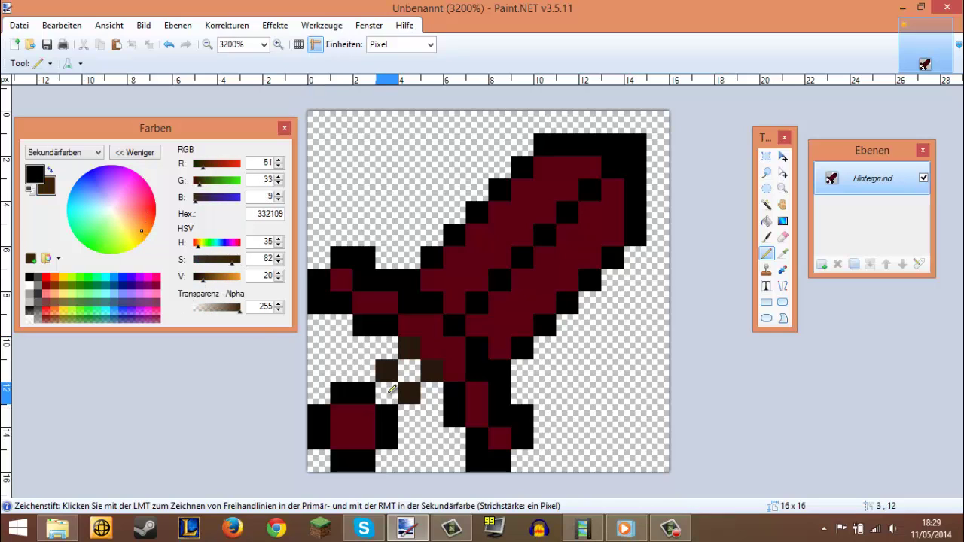
mouse_move(386, 393)
mouse_down()
mouse_move(406, 375)
mouse_move(388, 378)
mouse_move(486, 377)
mouse_move(362, 347)
mouse_move(432, 371)
mouse_up()
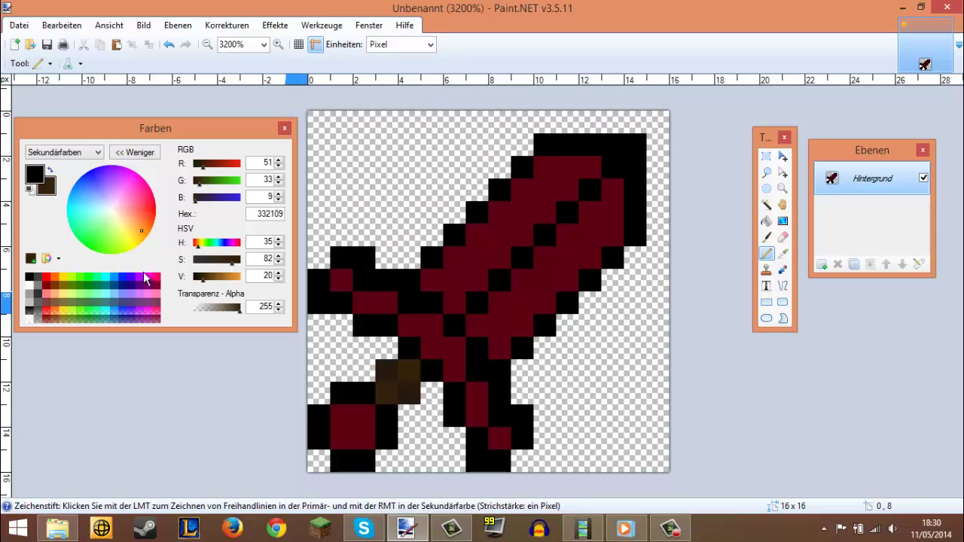
Set the secondary color to dark red 3F0300 and repaint the inside of the crossguard
drag(146, 226, 154, 210)
drag(239, 276, 210, 277)
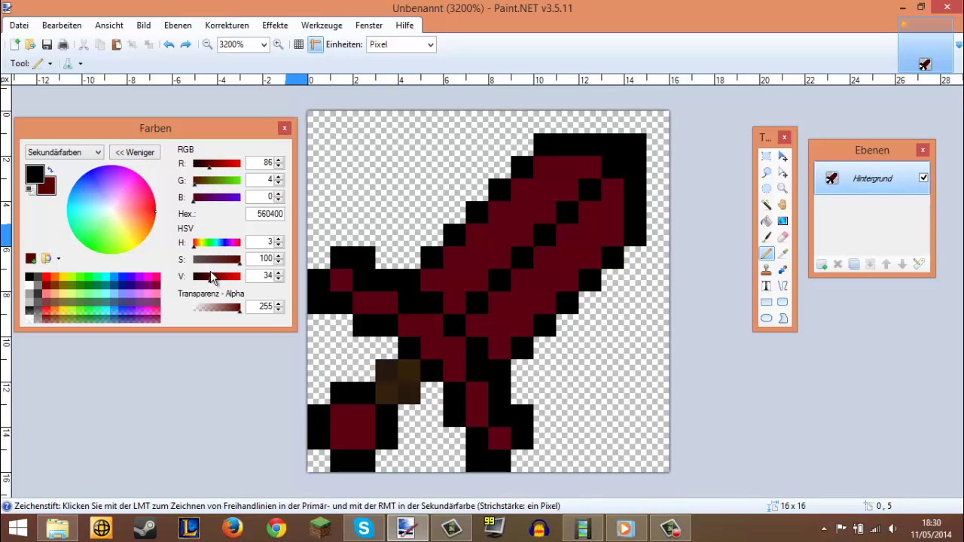
drag(209, 277, 206, 279)
drag(420, 327, 455, 370)
drag(388, 304, 342, 281)
drag(477, 393, 498, 438)
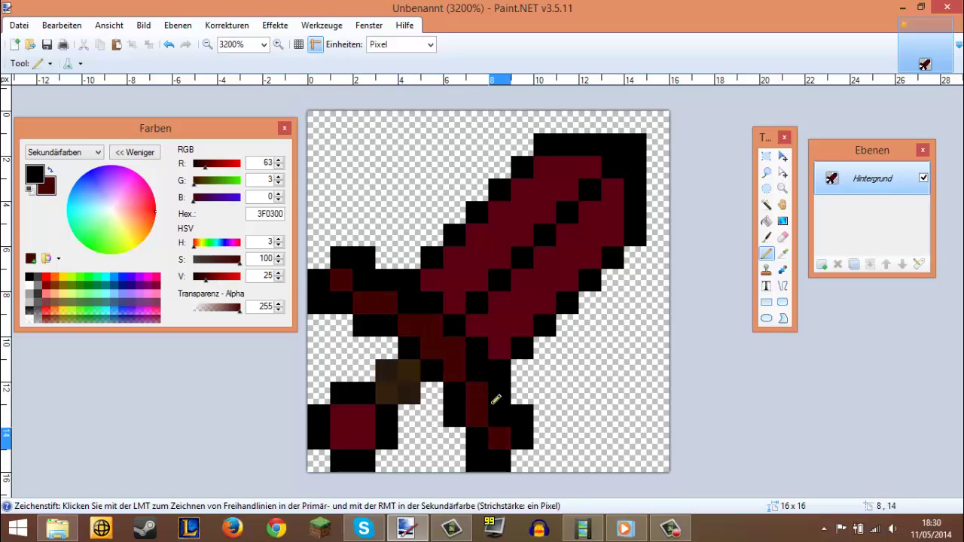
Repaint the blade's diagonal center line and the pommel center with dark red 3F0300
right_click(476, 303)
right_click(499, 280)
right_click(522, 257)
right_click(545, 235)
right_click(567, 212)
right_click(590, 189)
right_click(612, 167)
right_click(342, 416)
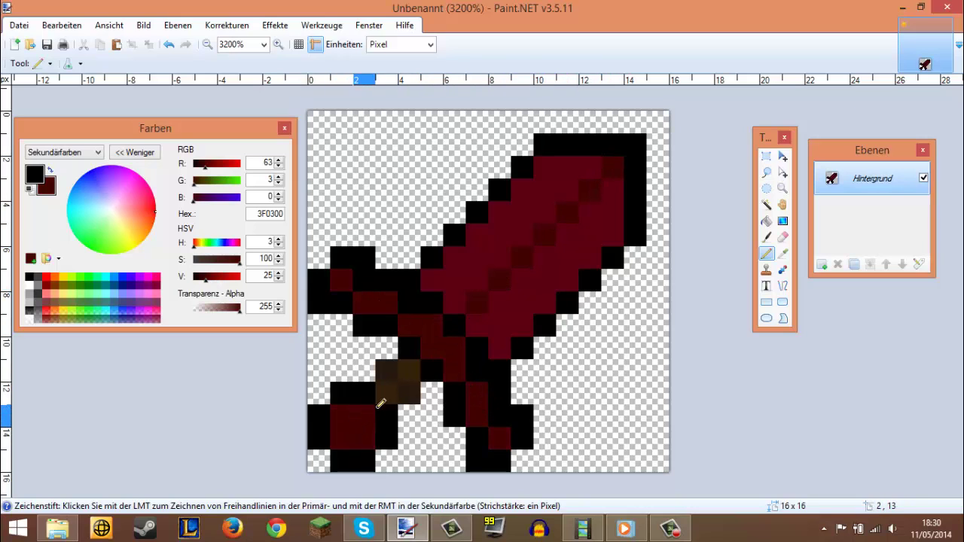
Repaint the blade's center line with 260100 and the rest of the blade interior with 380200
drag(205, 278, 200, 278)
right_click(477, 303)
right_click(499, 280)
right_click(522, 258)
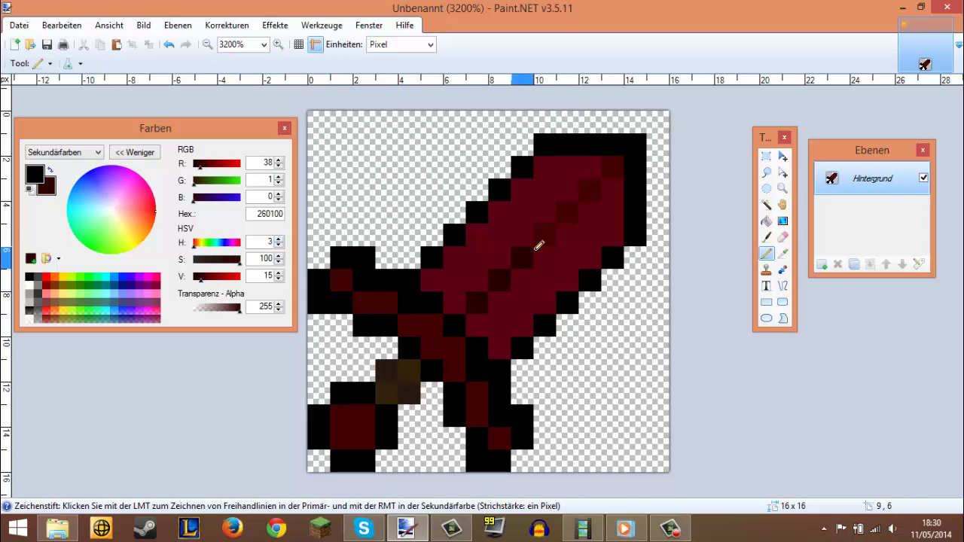
right_click(544, 235)
right_click(567, 212)
right_click(590, 190)
right_click(612, 167)
mouse_move(439, 273)
mouse_down()
mouse_move(453, 293)
mouse_move(502, 214)
mouse_move(541, 208)
mouse_move(564, 188)
mouse_move(607, 194)
mouse_move(540, 309)
mouse_move(487, 321)
mouse_up()
Create a second new image of 512 × 512 pixels
key(ctrl+n)
key(BackSpace)
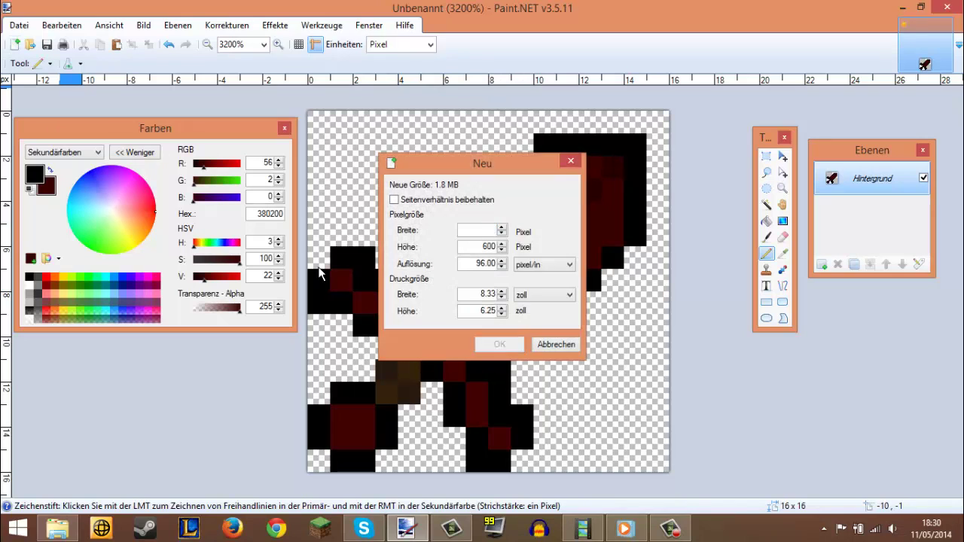
key(Return)
Copy the entire 16 × 16 sword image and paste it into the 512 × 512 image
click(859, 65)
key(ctrl+a)
key(ctrl+c)
click(919, 49)
key(ctrl+v)
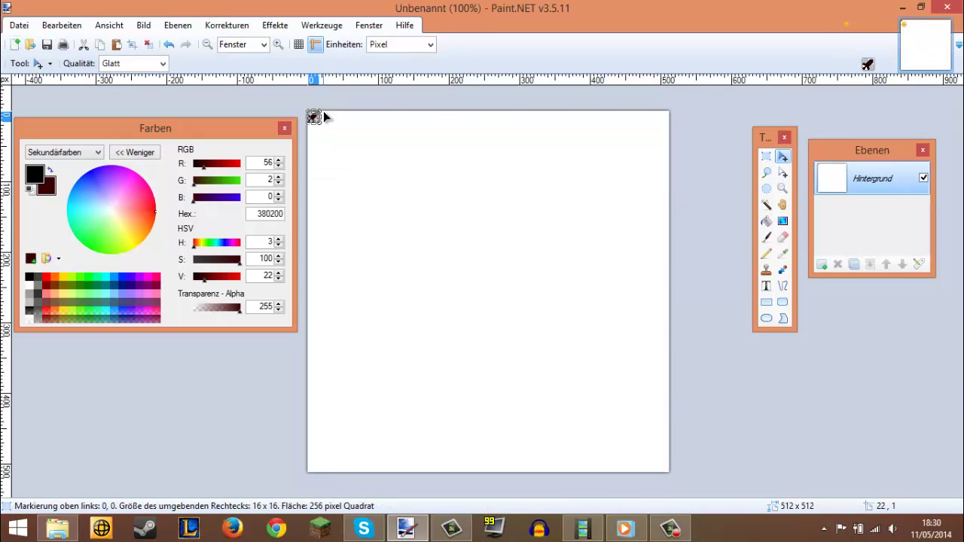
Stretch the pasted sword to fill the 512 × 512 canvas with pixelated resampling quality, and finish the move with the rectangular selection tool
drag(319, 123, 670, 472)
click(163, 65)
click(132, 89)
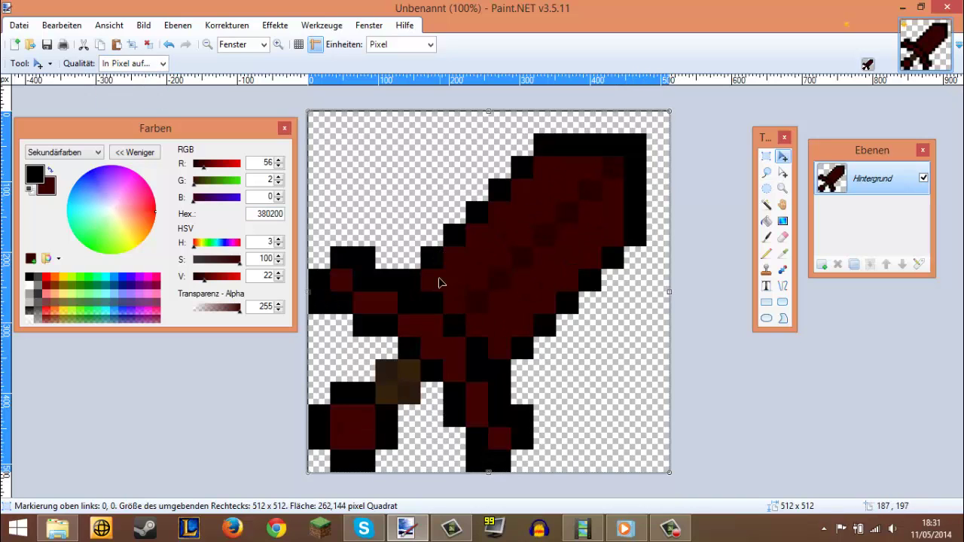
click(39, 63)
click(45, 68)
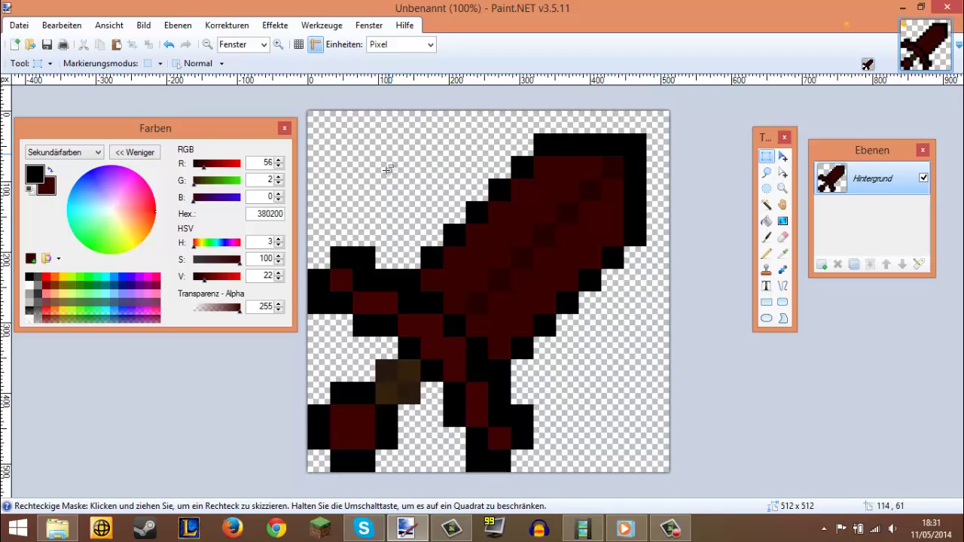
click(292, 25)
mouse_move(302, 86)
click(456, 103)
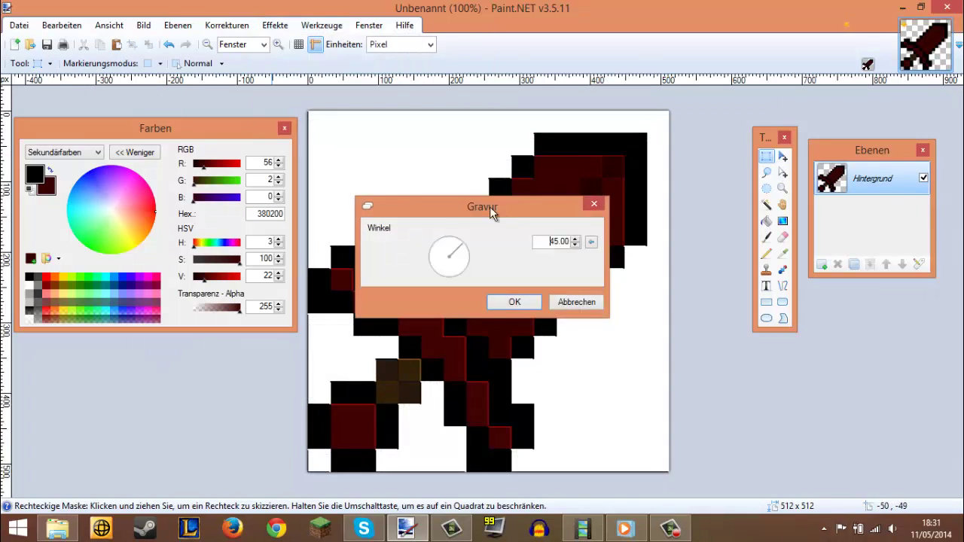
drag(490, 207, 293, 138)
key(Escape)
Select the blade's dark red interior and its black stepped outline with the Magic Wand at 22% tolerance
click(766, 204)
click(519, 256)
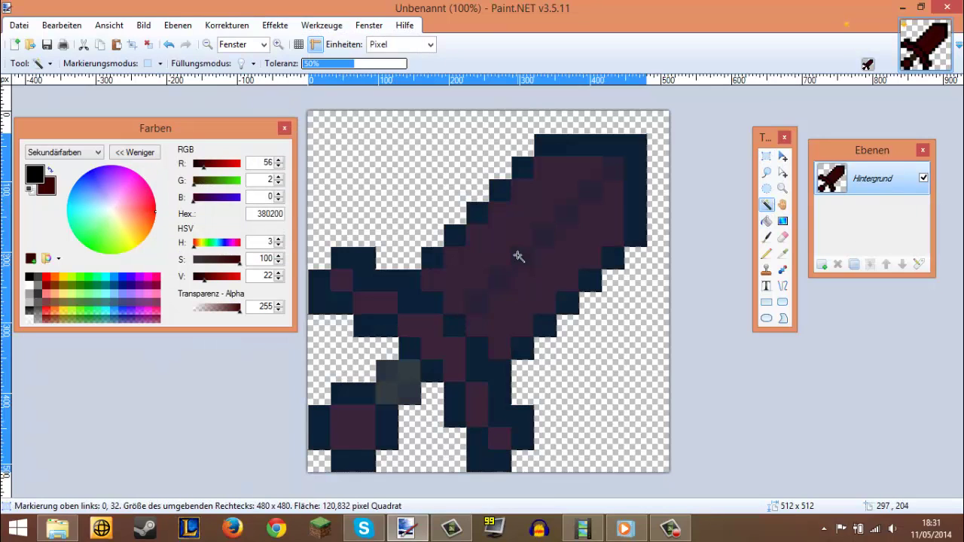
key(ctrl+d)
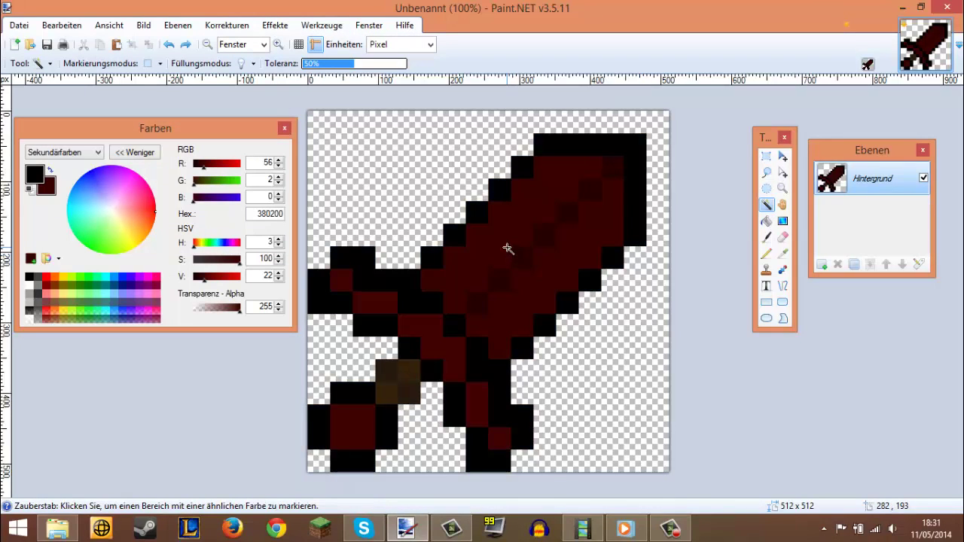
click(512, 241)
ctrl+click(560, 147)
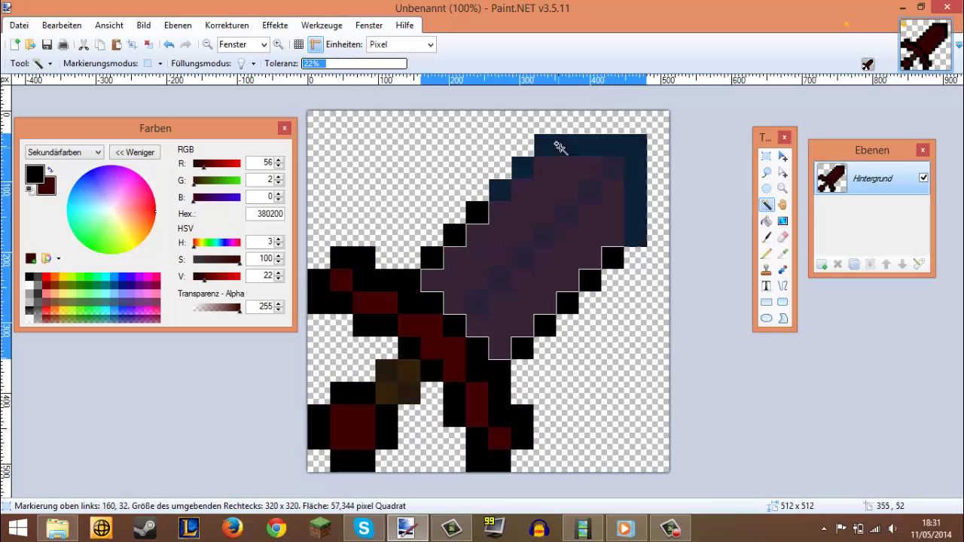
ctrl+click(481, 212)
ctrl+click(456, 235)
ctrl+click(433, 258)
ctrl+click(524, 347)
ctrl+click(546, 327)
ctrl+click(567, 305)
Add the crossguard, brown handle and pommel, including their black outlines, to the Magic Wand selection
ctrl+click(419, 324)
ctrl+click(409, 298)
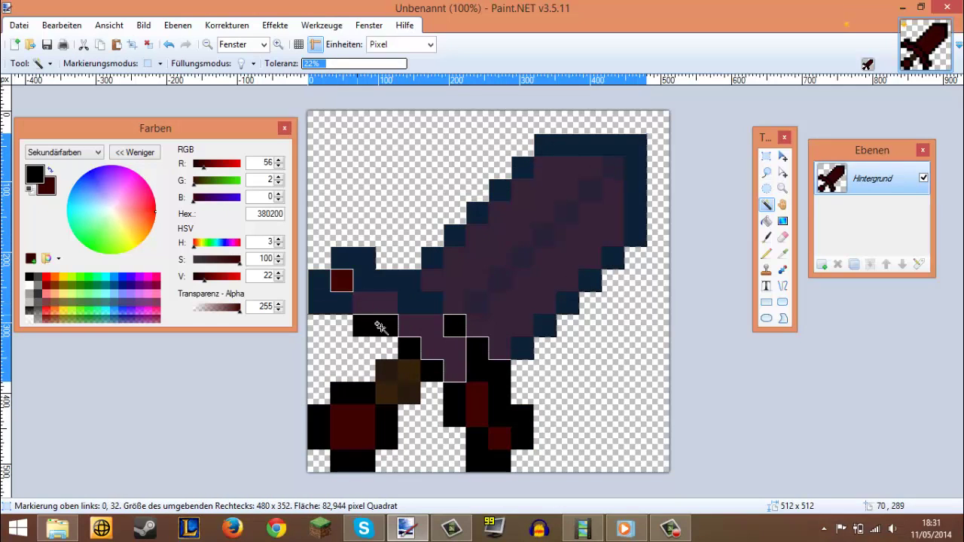
ctrl+click(414, 353)
ctrl+click(454, 333)
ctrl+click(473, 355)
ctrl+click(483, 455)
ctrl+click(454, 401)
ctrl+click(401, 382)
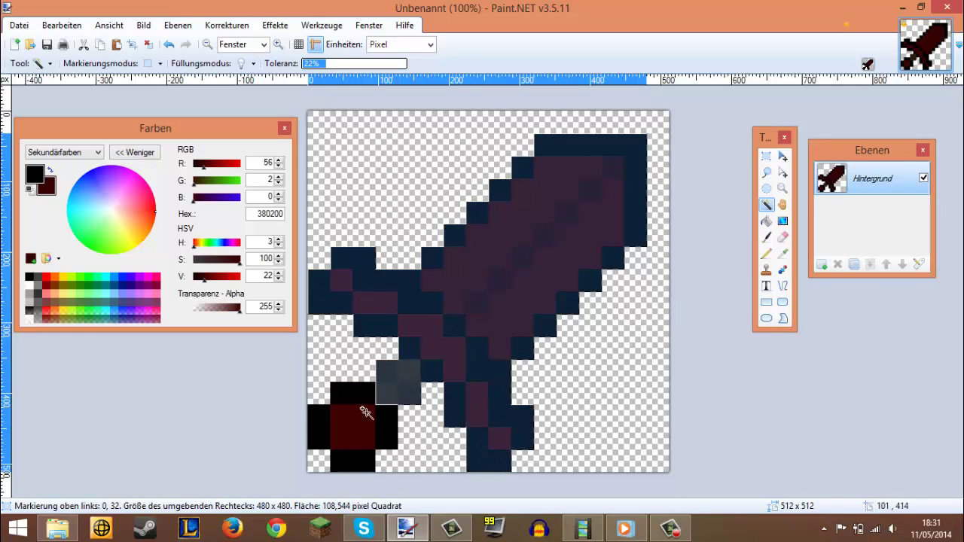
ctrl+click(364, 411)
ctrl+click(360, 395)
ctrl+click(340, 458)
Apply the Gravur effect at an angle of 45.78 to the selected sword and clear the selection
click(275, 25)
mouse_move(317, 86)
click(467, 102)
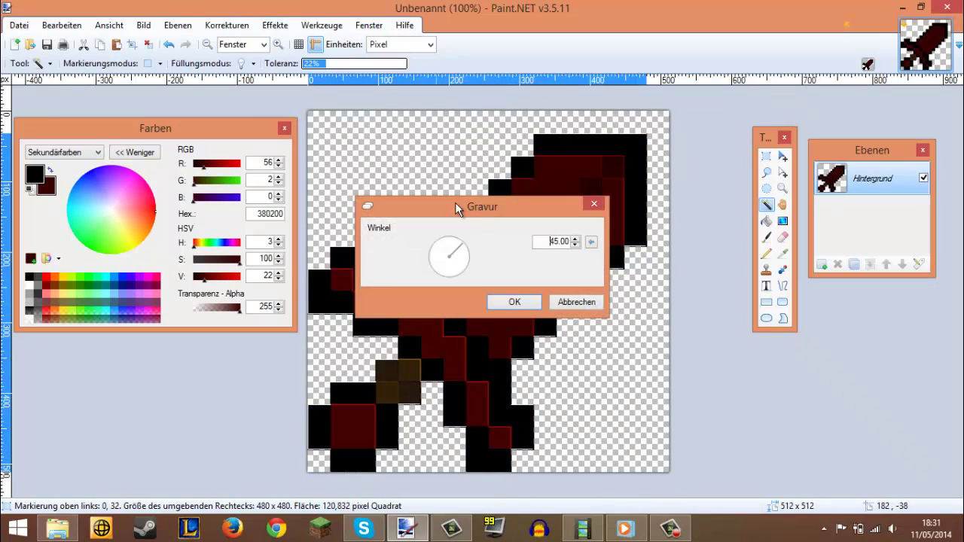
drag(455, 202, 157, 99)
drag(165, 152, 179, 134)
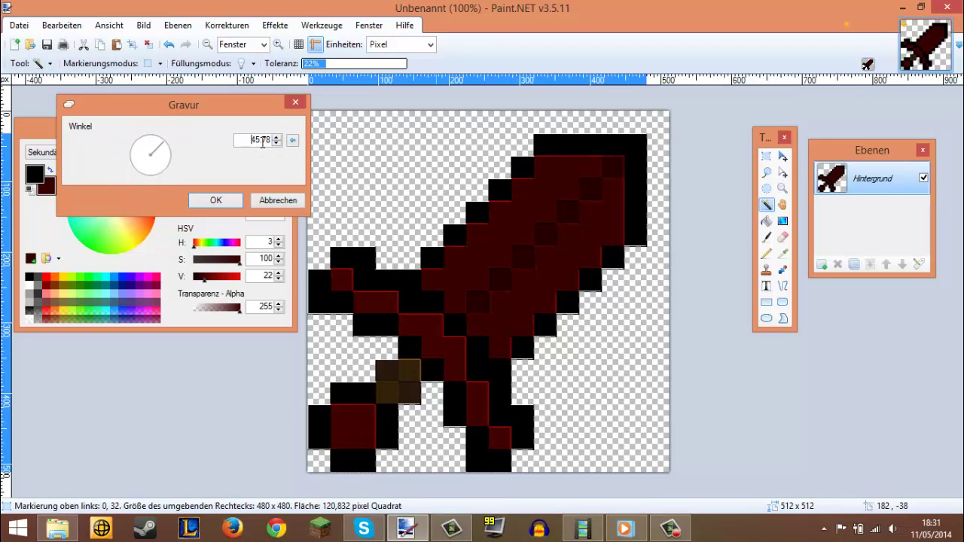
click(226, 202)
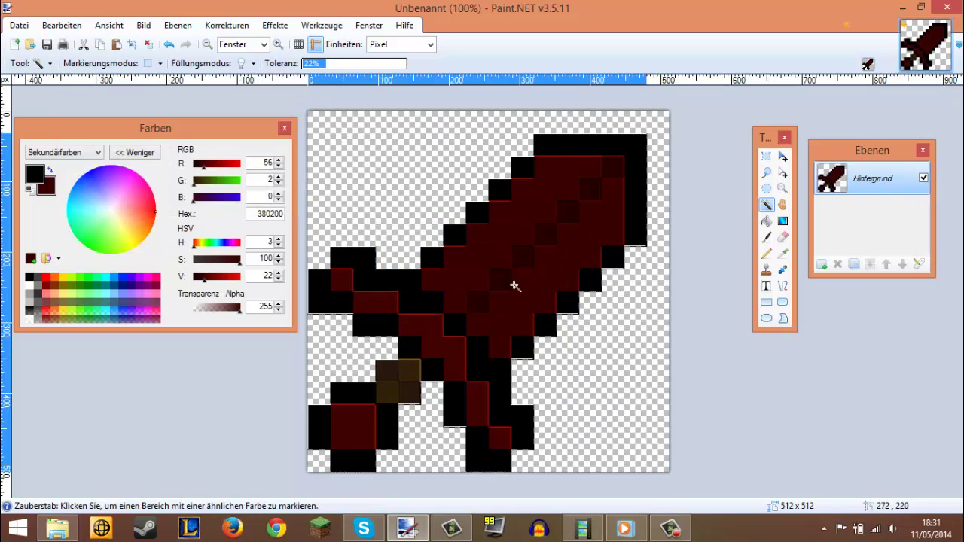
click(436, 169)
click(43, 63)
click(45, 80)
click(574, 310)
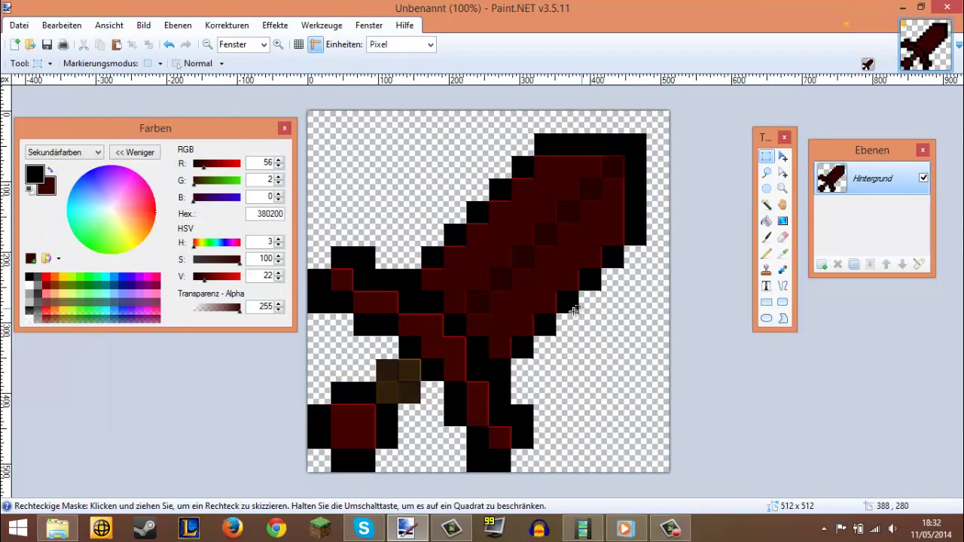
Apply the Leuchten (glow) effect to the sword with radius 20, brightness 60 and contrast 64
click(322, 25)
mouse_move(276, 25)
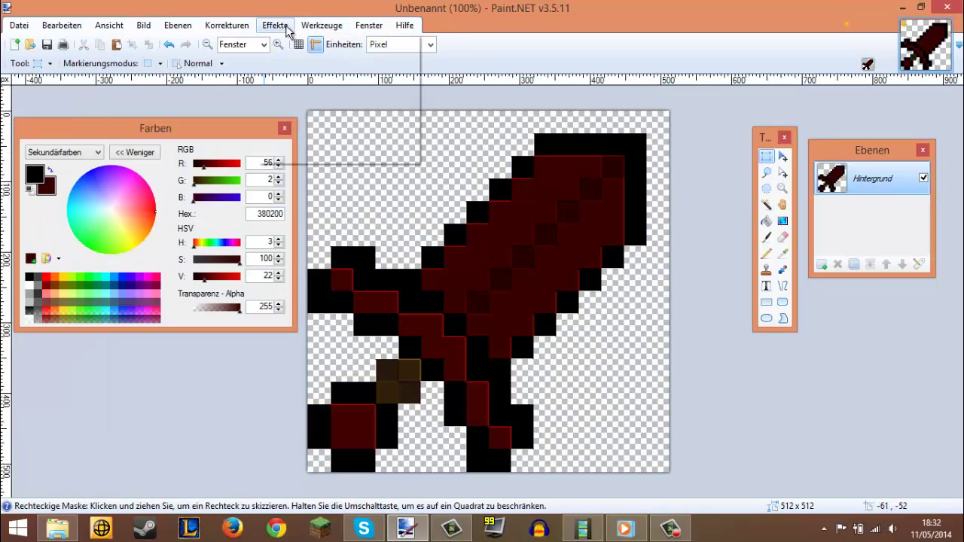
mouse_move(387, 63)
click(572, 63)
drag(437, 174, 153, 57)
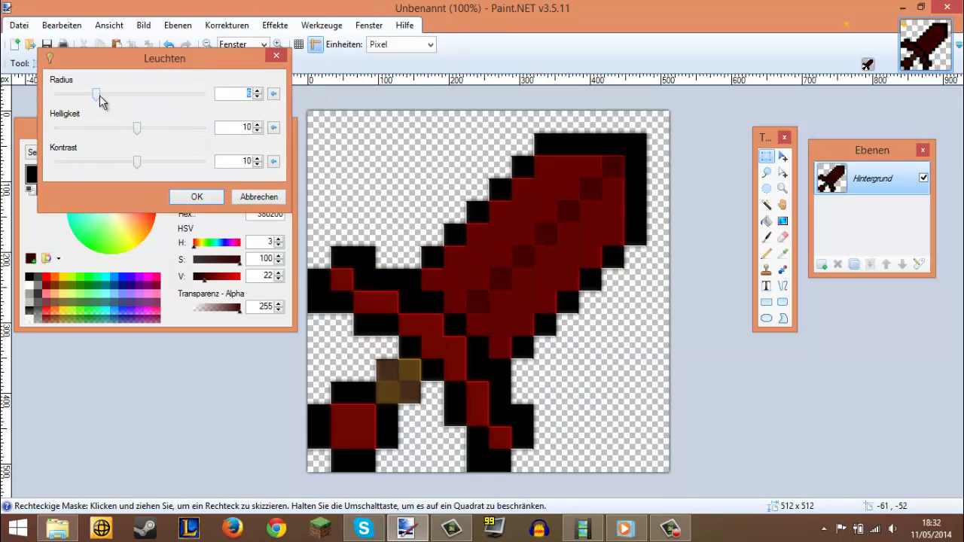
drag(98, 95, 118, 95)
drag(136, 128, 95, 128)
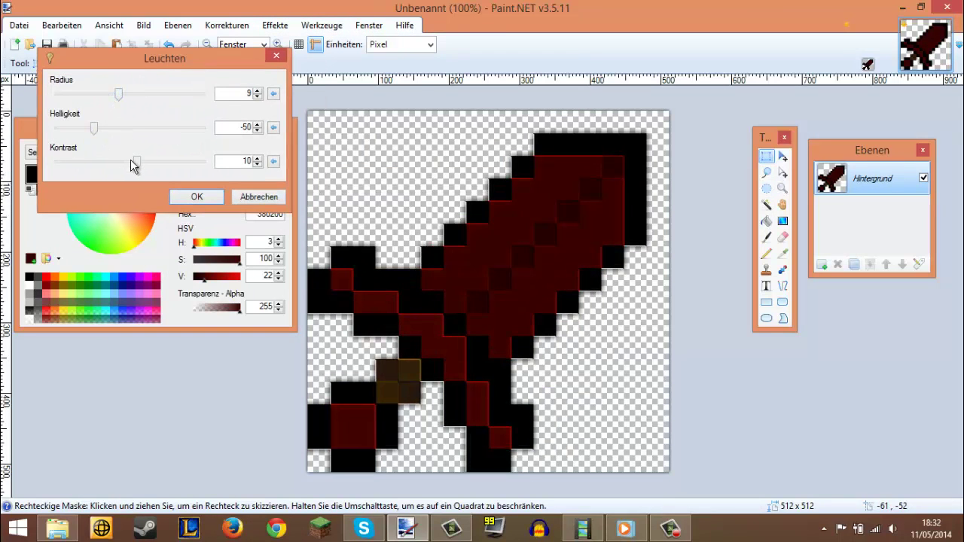
mouse_move(136, 161)
mouse_down()
mouse_move(216, 169)
mouse_move(140, 163)
mouse_up()
drag(95, 128, 130, 130)
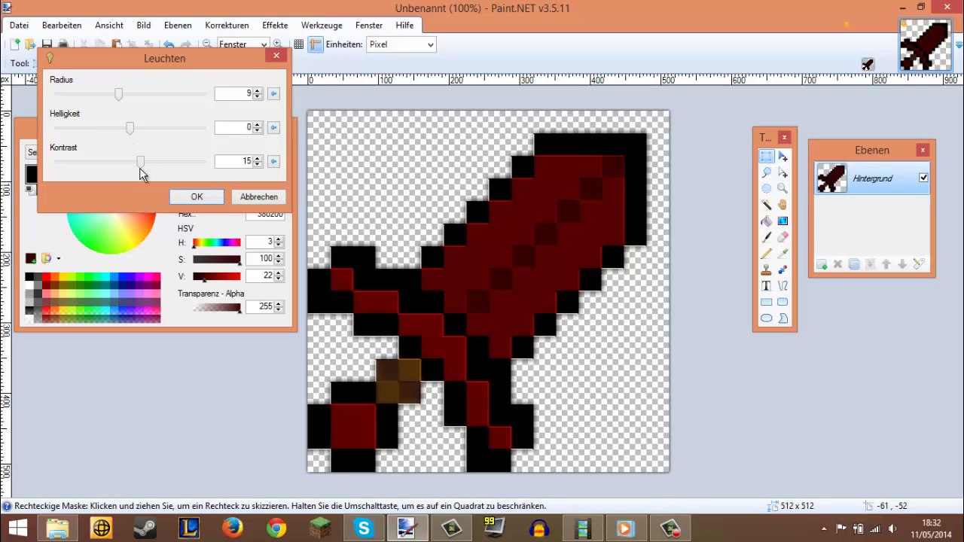
drag(143, 174, 175, 169)
drag(132, 93, 252, 110)
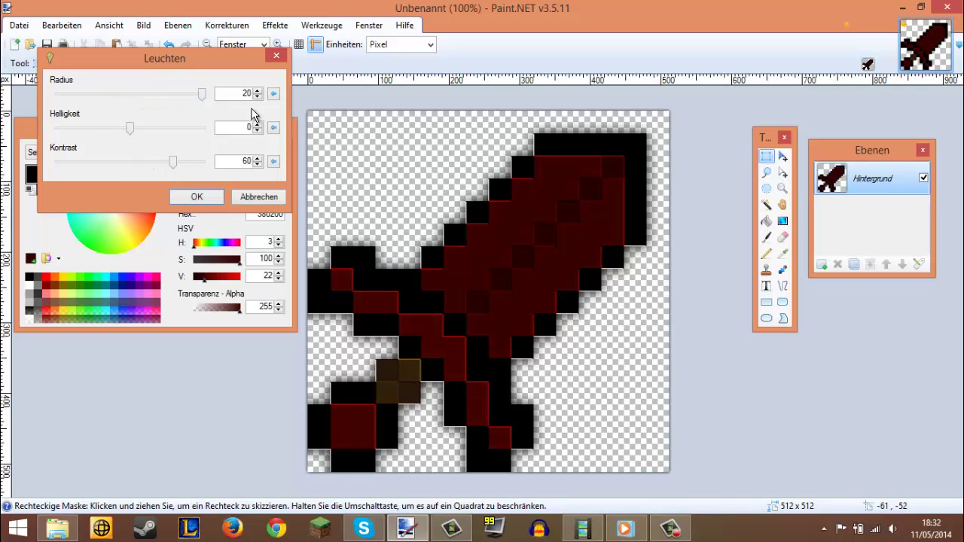
drag(147, 134, 175, 136)
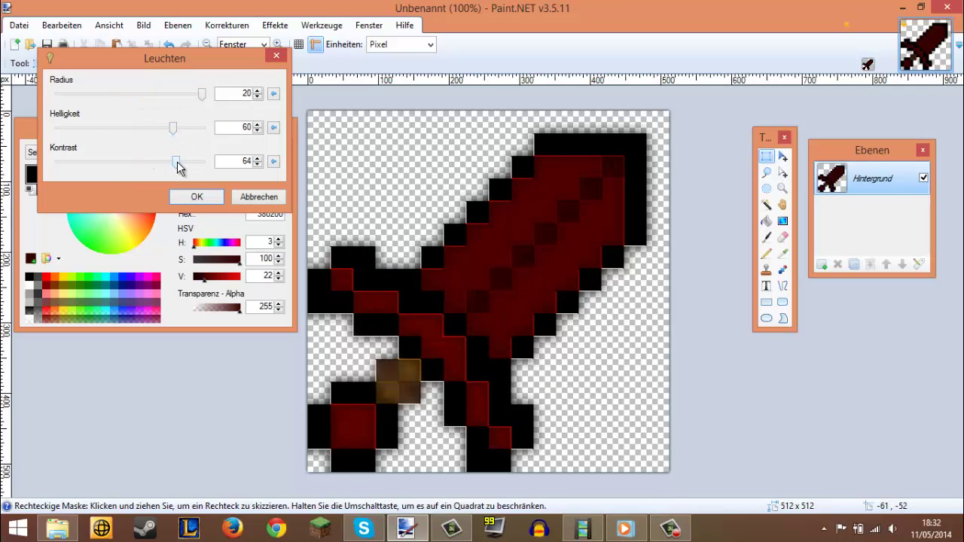
click(197, 196)
Delete the blurred shadow in the large background area around the blade using the Magic Wand at 63% tolerance
click(767, 205)
click(406, 165)
click(351, 64)
click(408, 164)
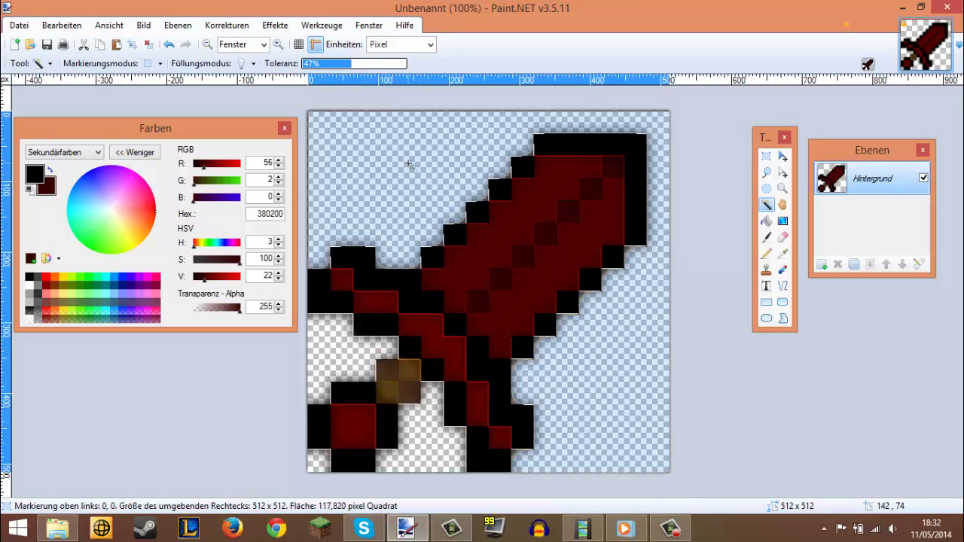
click(410, 157)
click(368, 66)
click(415, 161)
key(Delete)
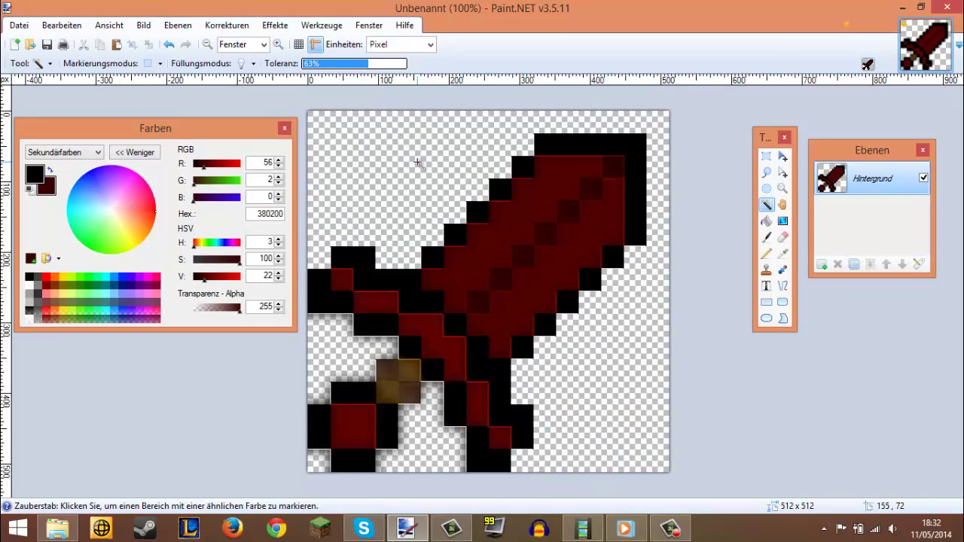
Delete the remaining shadow in the background areas below the crossguard, beside the handle and at the pommel's corner
click(334, 336)
key(Delete)
click(426, 455)
key(Delete)
click(311, 457)
key(Delete)
click(625, 365)
key(Delete)
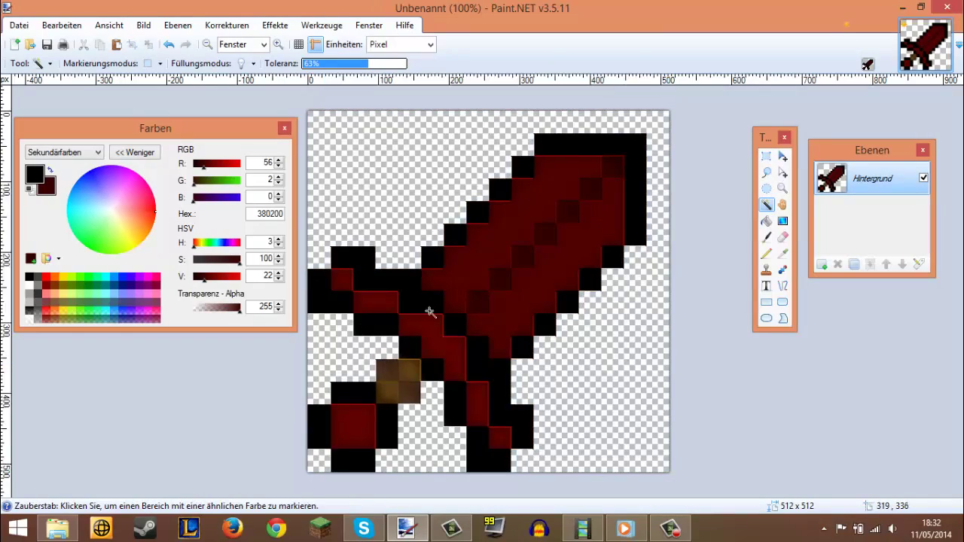
scroll(434, 261, up, 8)
scroll(361, 183, down, 5)
scroll(457, 236, up, 1)
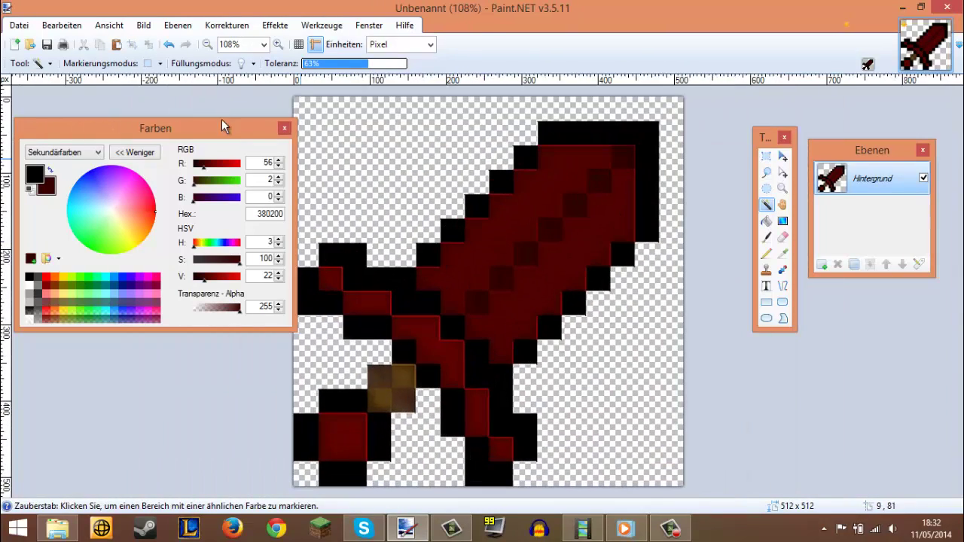
Start saving the image under a new name and create a folder named SCHWERTER on the Desktop for it
click(19, 25)
click(47, 120)
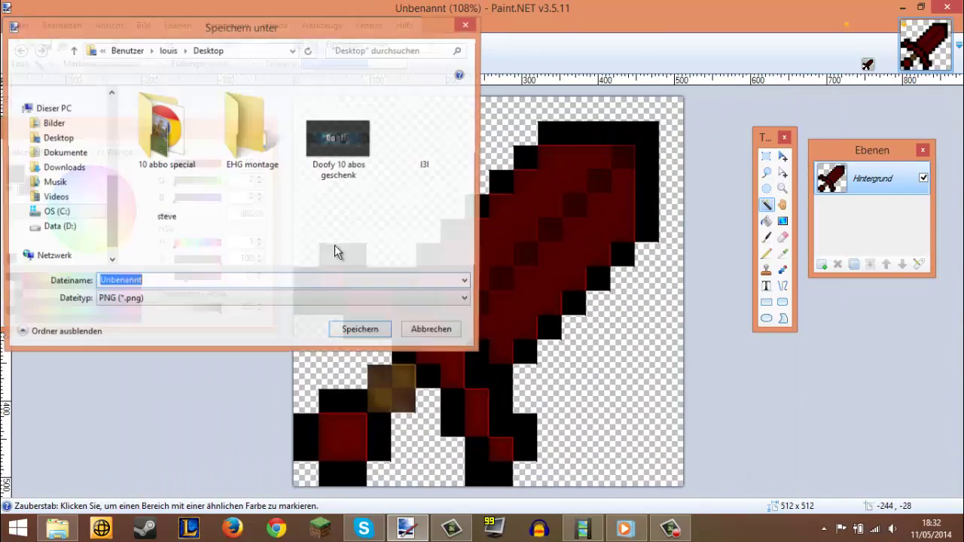
click(80, 143)
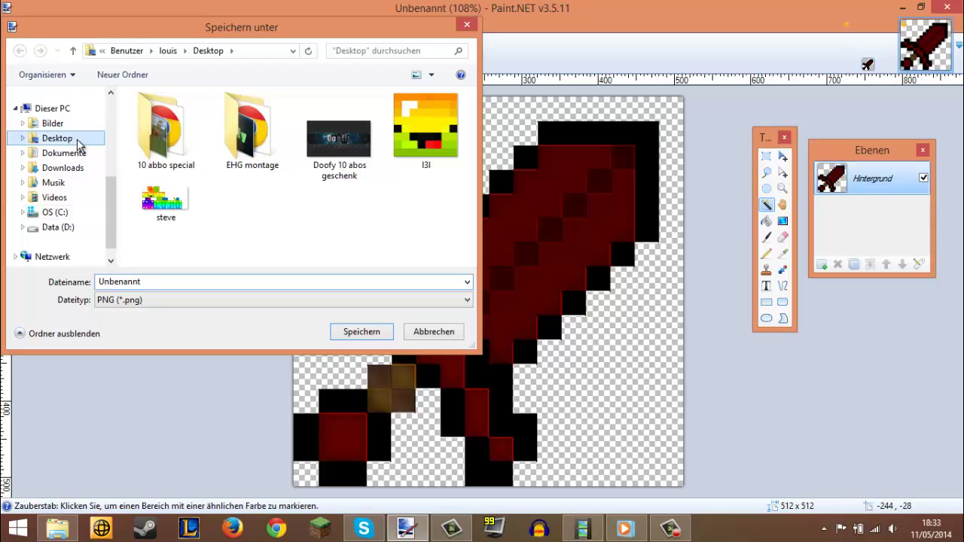
right_click(265, 213)
mouse_move(317, 359)
click(497, 184)
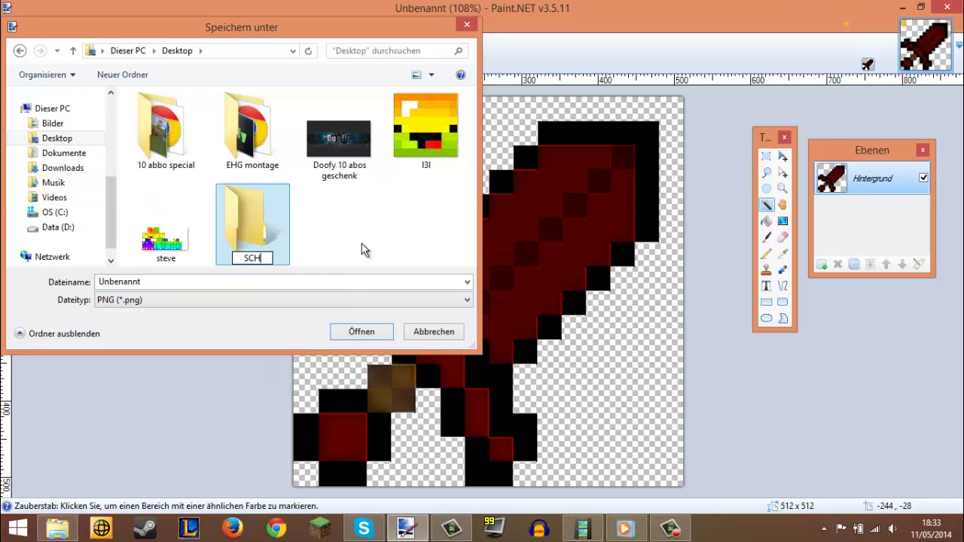
key(Return)
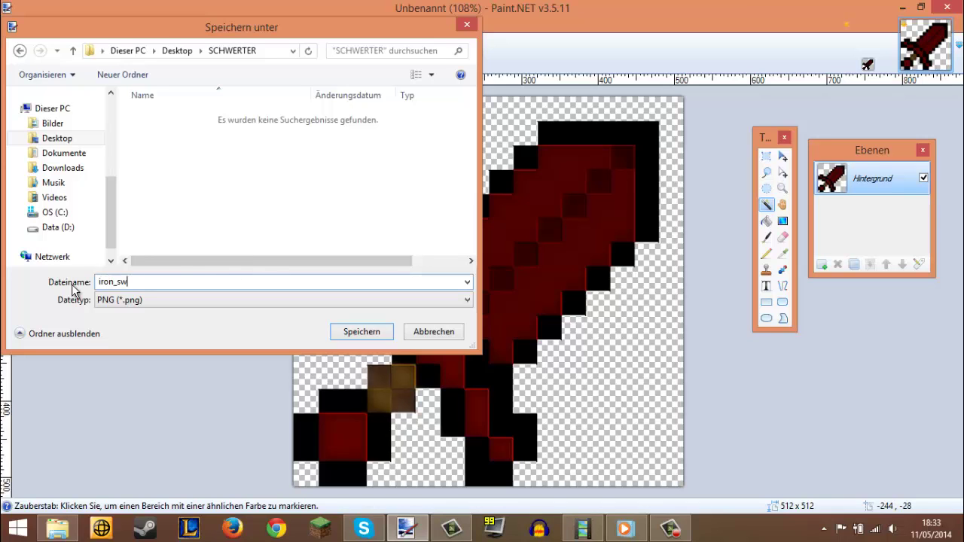
Save the image as iron_sword in PNG format in the SCHWERTER folder, accepting the save settings
text(iron_sword)
key(Return)
click(512, 410)
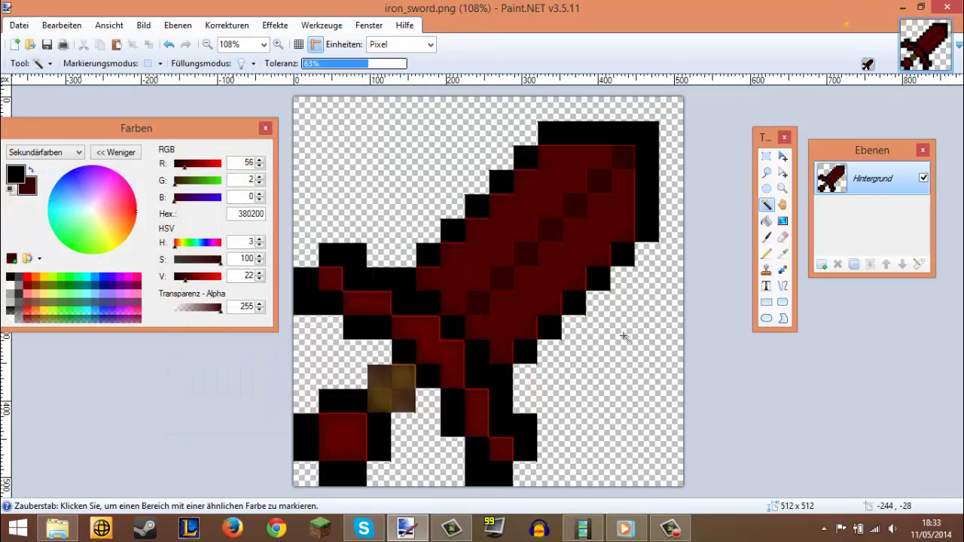
Close iron_sword.png and clear the selection on the 16 × 16 sword image with the rectangular selection tool
click(945, 27)
click(43, 63)
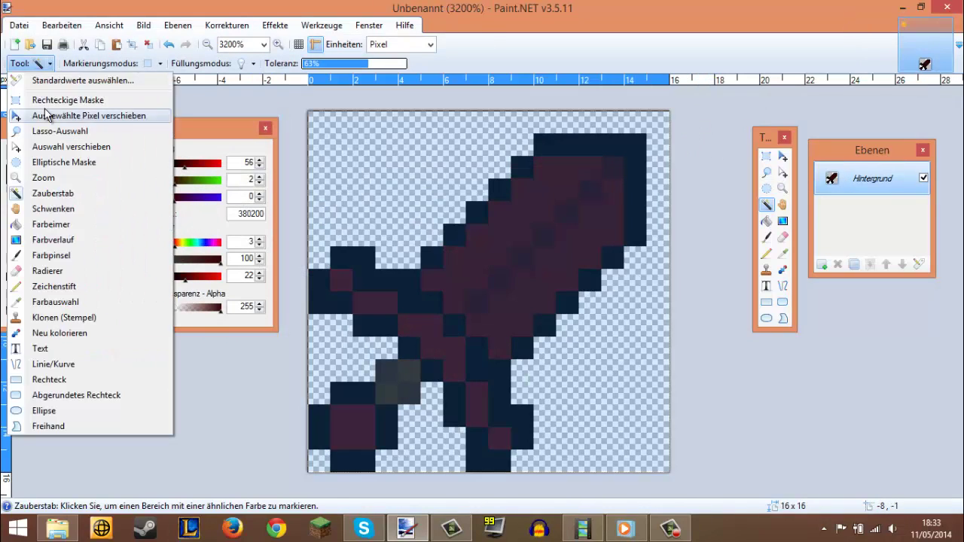
click(71, 95)
click(439, 269)
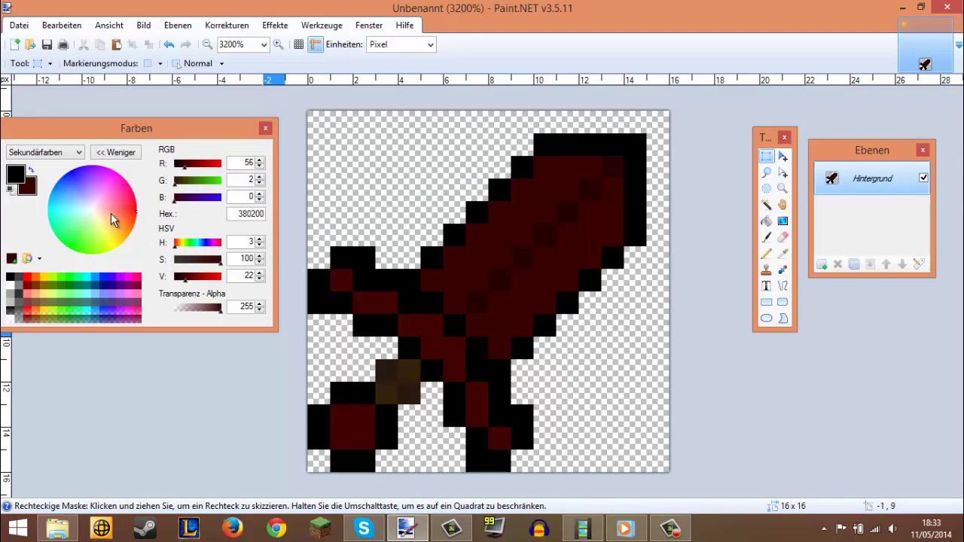
Repaint the blade interior on both sides of the center line with AFFFF7 using the Pencil
mouse_move(86, 216)
mouse_down()
mouse_move(53, 219)
mouse_move(77, 211)
mouse_up()
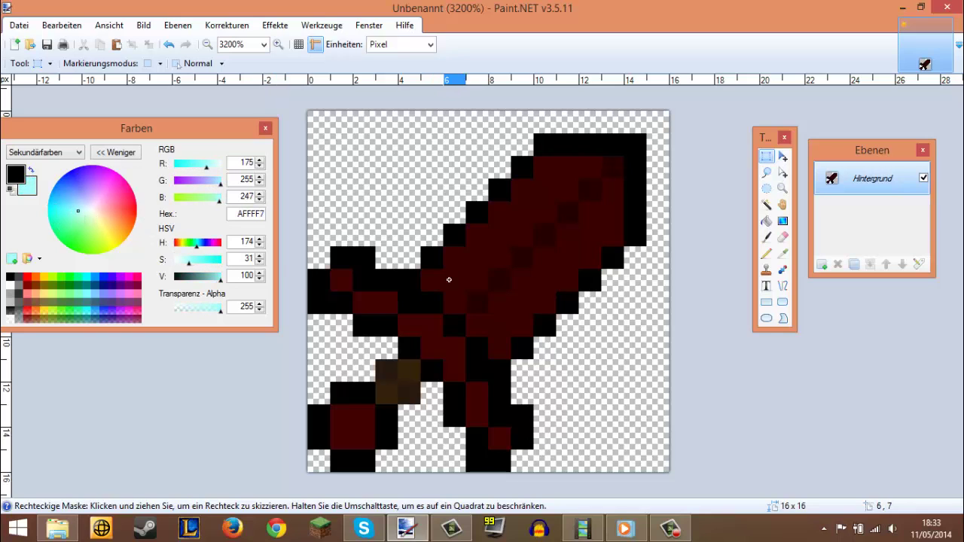
click(767, 253)
mouse_move(432, 279)
mouse_down()
mouse_move(568, 166)
mouse_move(596, 227)
mouse_move(614, 219)
mouse_move(592, 252)
mouse_move(531, 275)
mouse_move(482, 321)
mouse_up()
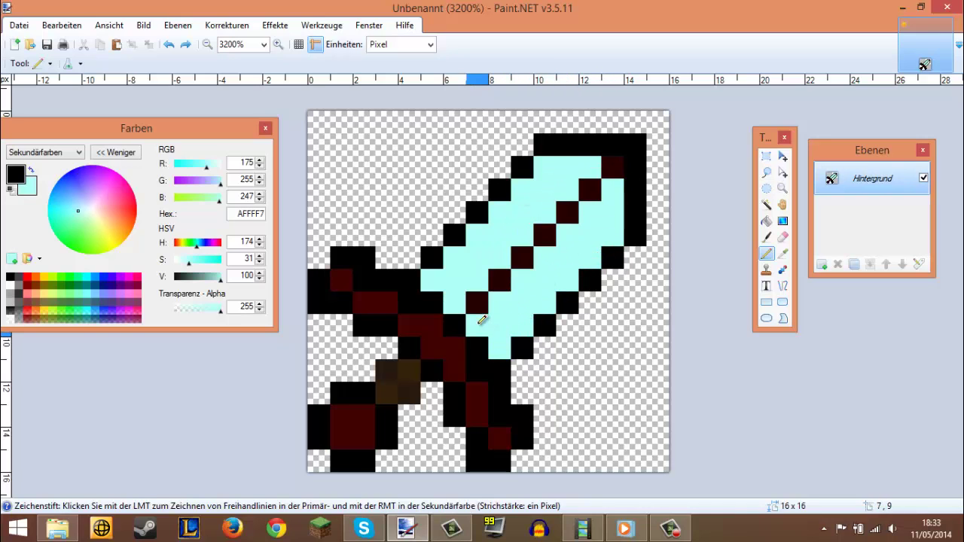
click(582, 530)
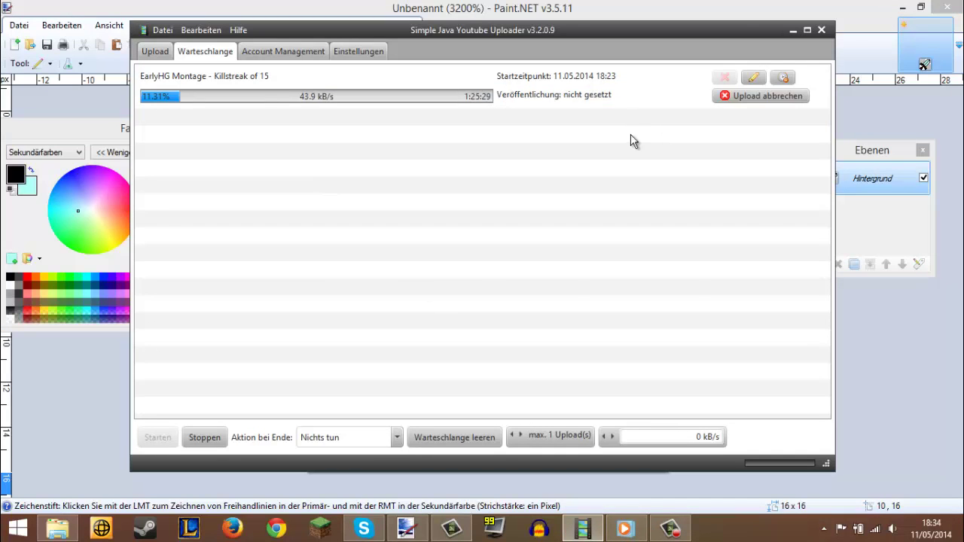
click(793, 30)
Paint the blade's diagonal center line light blue, 9BC8FF
click(77, 202)
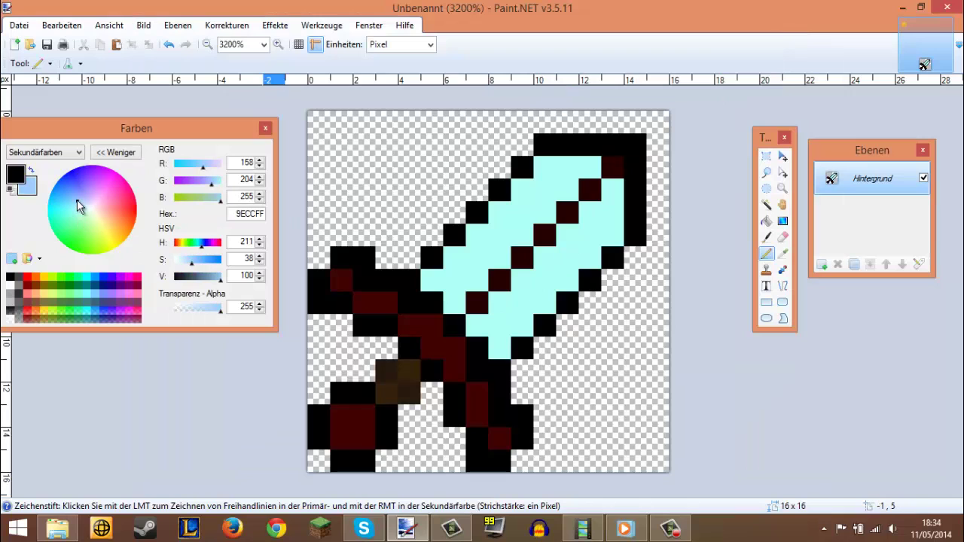
drag(477, 302, 612, 167)
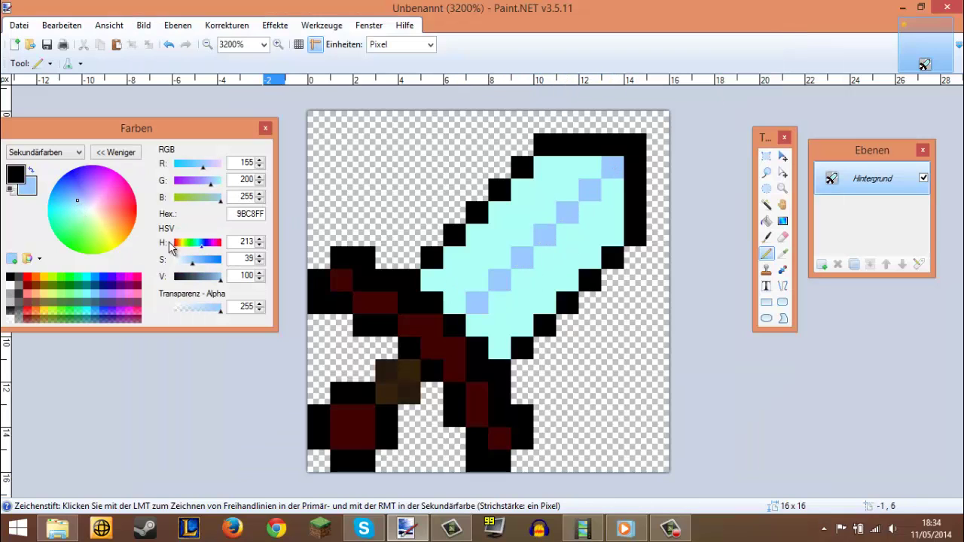
Recolor the dark red pixels of the crossguard and pommel in mint green
right_click(9, 278)
drag(74, 212, 66, 229)
mouse_move(318, 276)
mouse_down()
mouse_move(402, 319)
mouse_move(501, 439)
mouse_up()
drag(341, 410, 363, 429)
Repaint the blade's diagonal center line with the stronger blue 89A3FF, up to the tip
drag(80, 201, 77, 195)
mouse_move(477, 303)
mouse_down()
mouse_move(581, 192)
mouse_move(612, 190)
mouse_up()
key(ctrl+z)
right_click(613, 169)
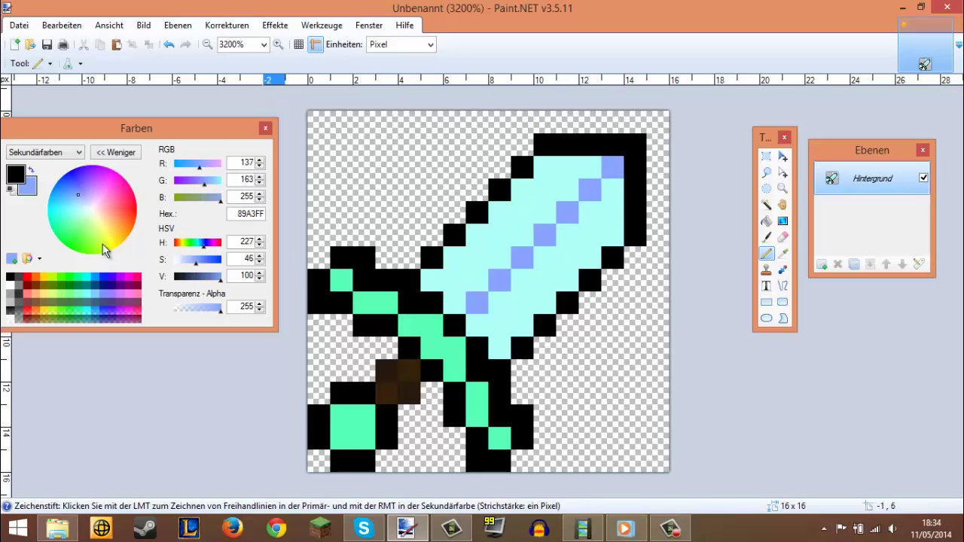
Try turquoise 54FFD9 on the blade interior and undo the stroke
drag(81, 205, 65, 209)
mouse_move(432, 279)
mouse_down()
mouse_move(462, 259)
mouse_move(505, 255)
mouse_up()
key(ctrl+z)
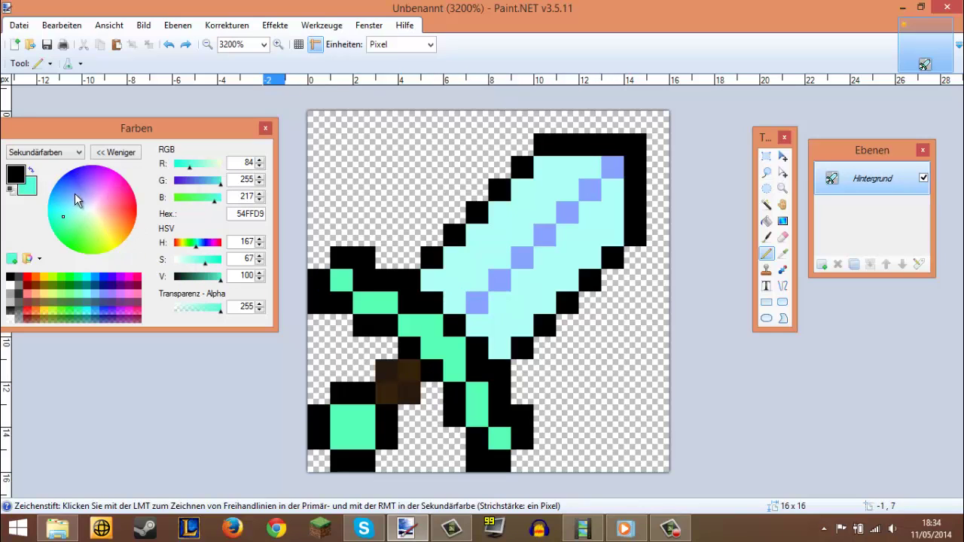
Repaint the blade's diagonal center line with the violet-blue 7577FF
click(79, 188)
drag(477, 303, 613, 167)
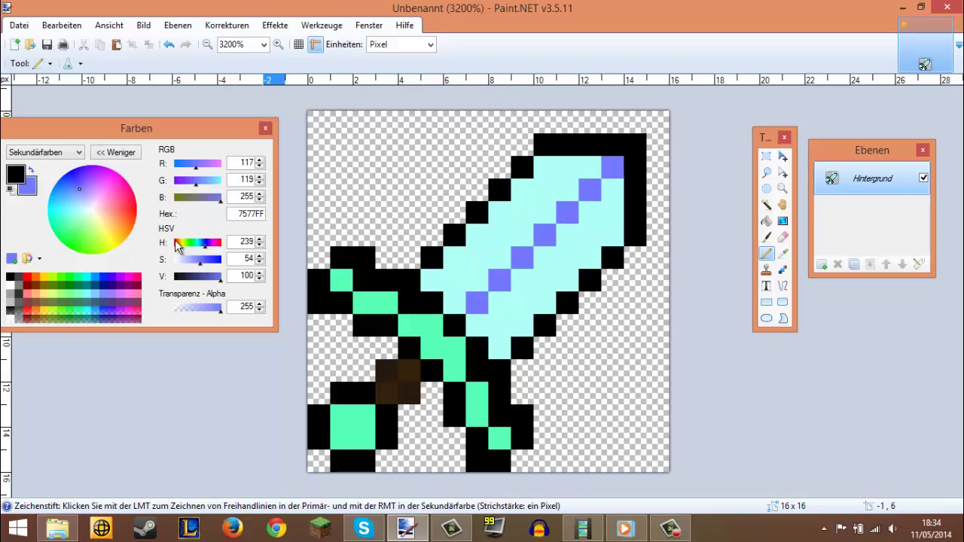
Try the sky blue 72D7FF on the blade and undo the stroke
drag(79, 201, 69, 202)
mouse_move(432, 281)
mouse_down()
mouse_move(487, 225)
mouse_move(591, 167)
mouse_up()
key(ctrl+z)
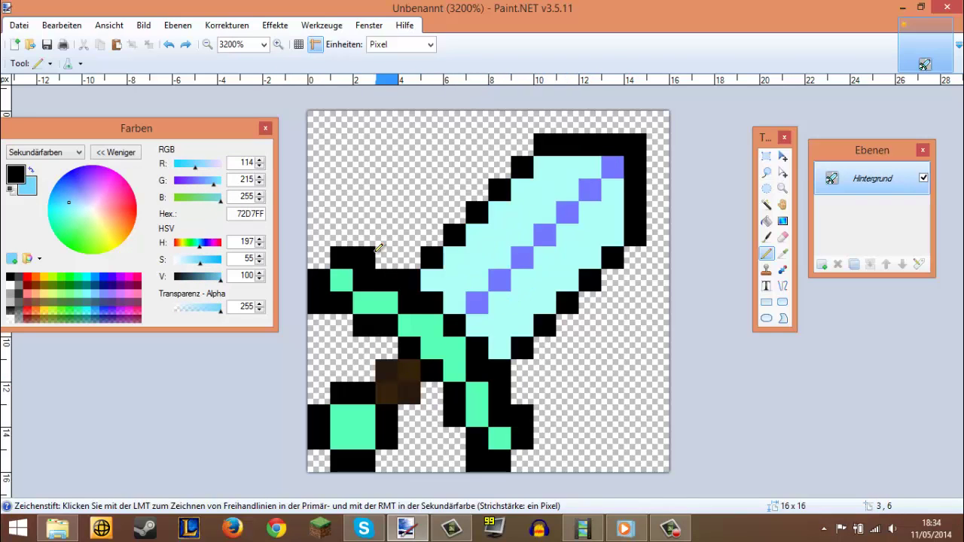
Repaint the blade's diagonal center line with the light cyan 84FCFF
click(77, 219)
key(ctrl+z)
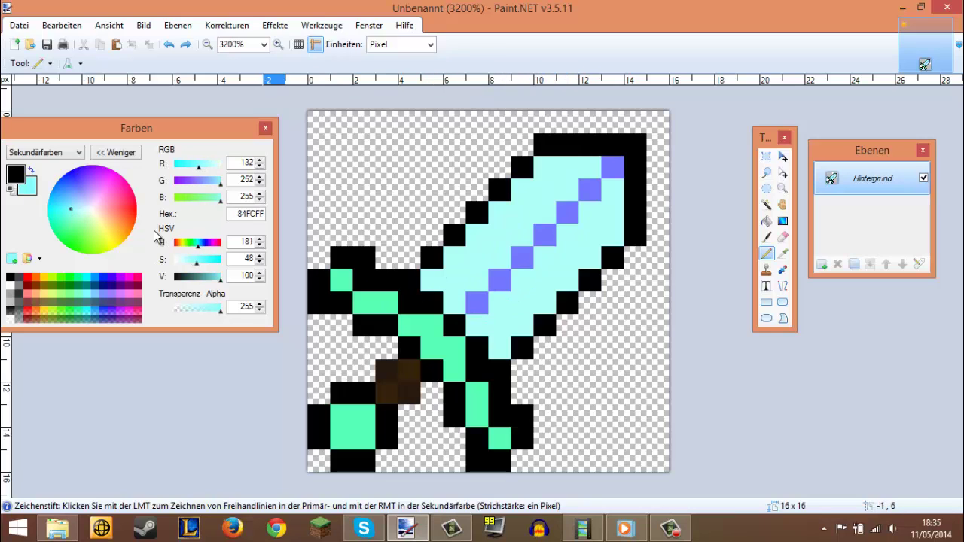
drag(488, 292, 568, 213)
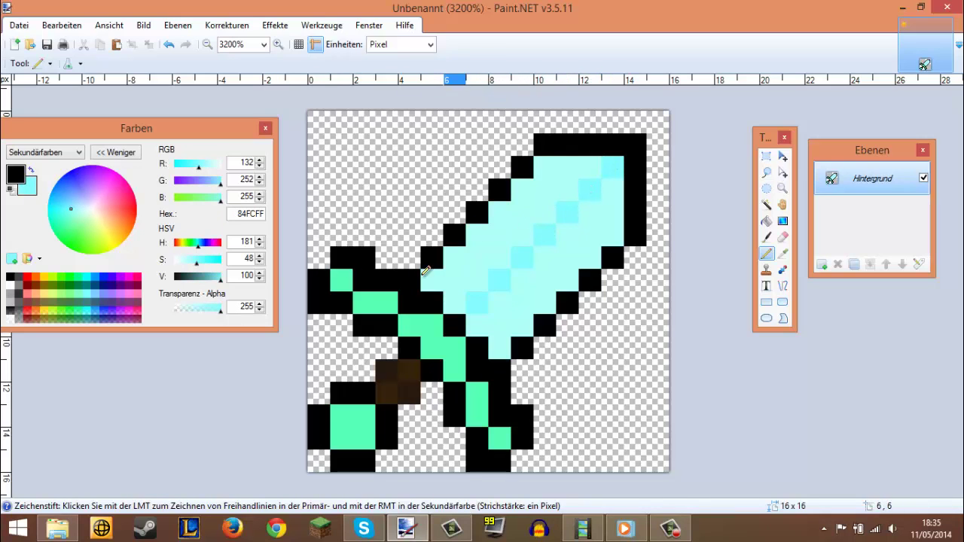
click(226, 26)
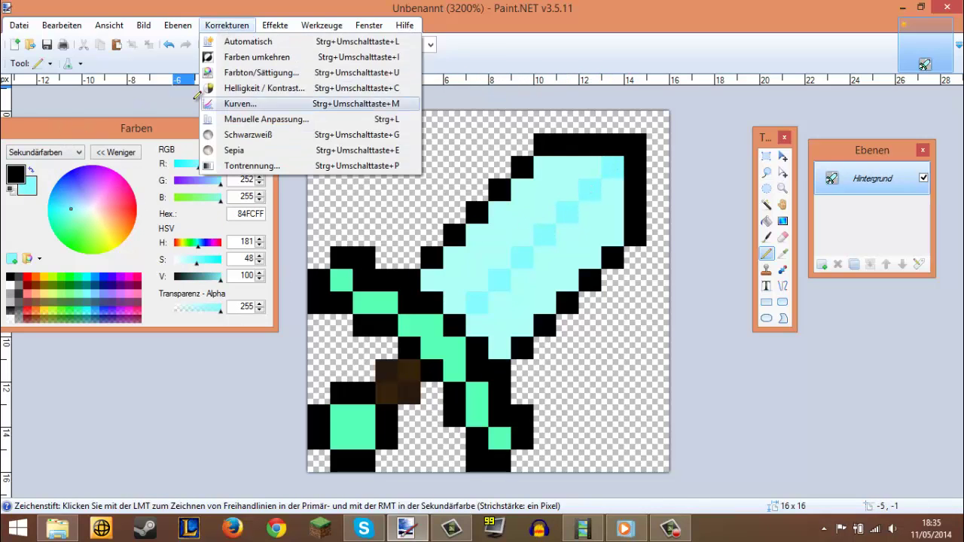
click(275, 27)
click(41, 63)
click(52, 80)
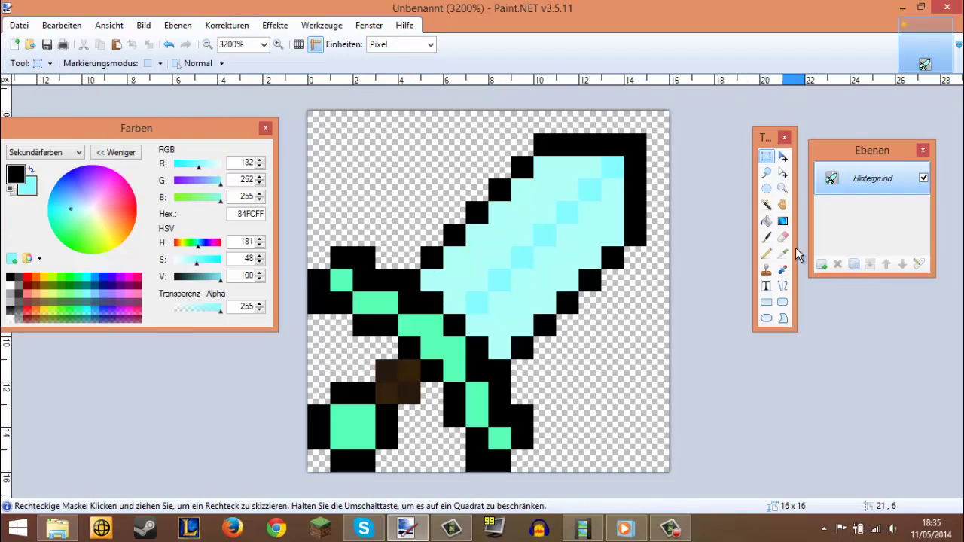
Select the blade interior with the Magic Wand and set its brightness to -32 and contrast to 18
click(766, 204)
click(501, 251)
click(227, 25)
click(249, 73)
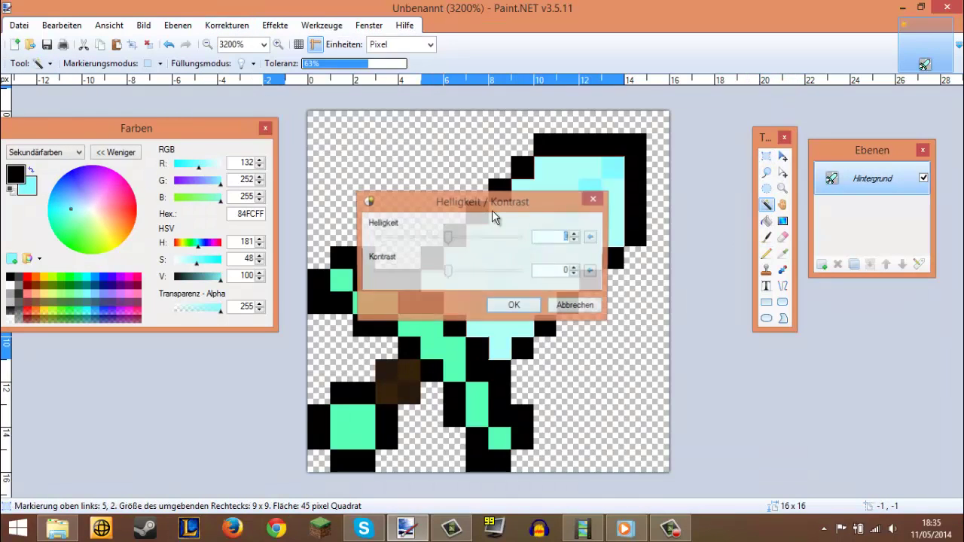
drag(491, 197, 191, 133)
mouse_move(147, 165)
mouse_down()
mouse_move(73, 170)
mouse_move(137, 167)
mouse_up()
drag(148, 199, 161, 200)
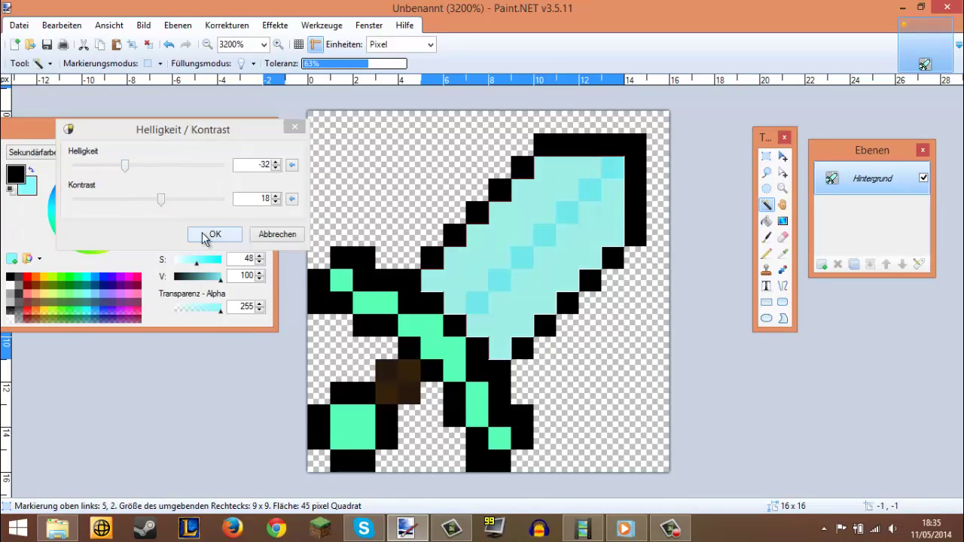
click(214, 234)
Select the whole 16 × 16 sword for copying and create a new 512 × 515 pixel image
click(445, 161)
click(766, 155)
click(452, 214)
key(ctrl+a)
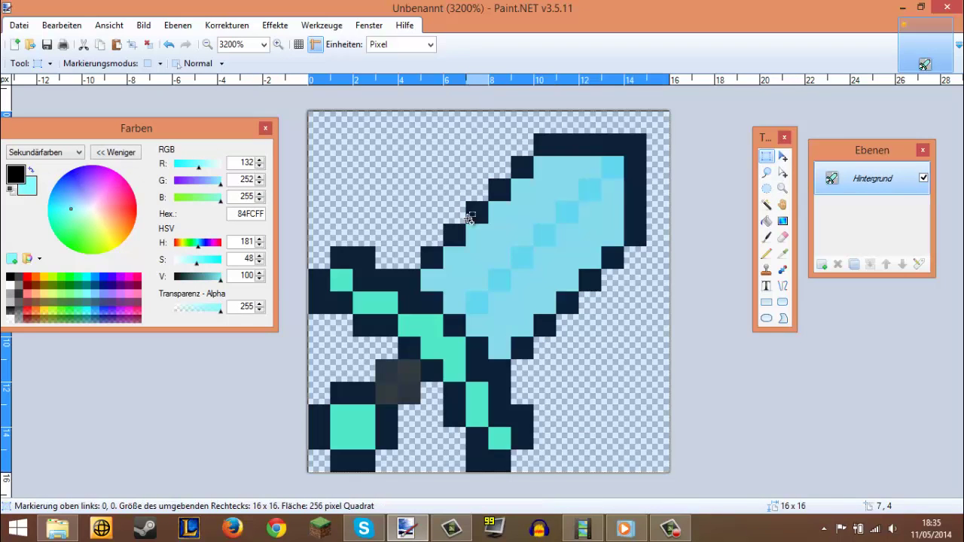
click(16, 45)
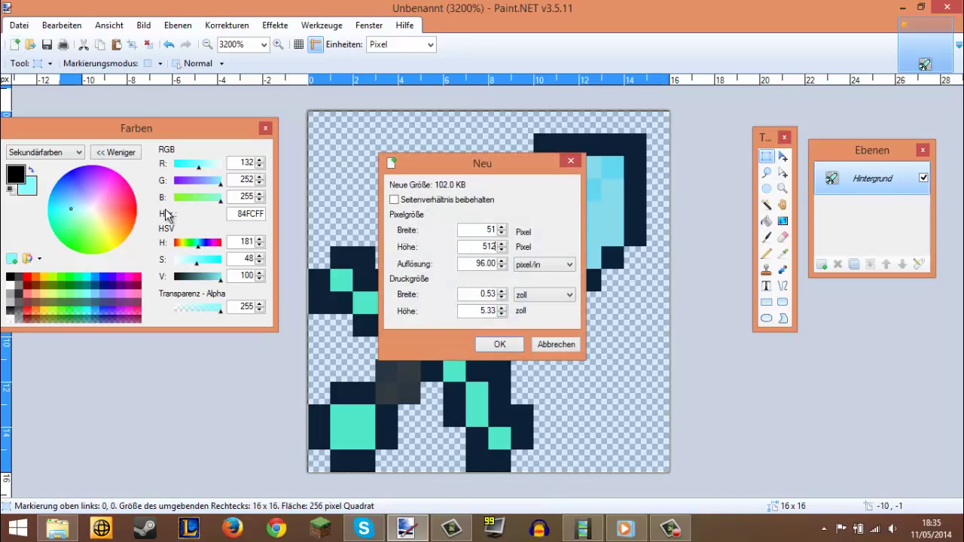
click(524, 340)
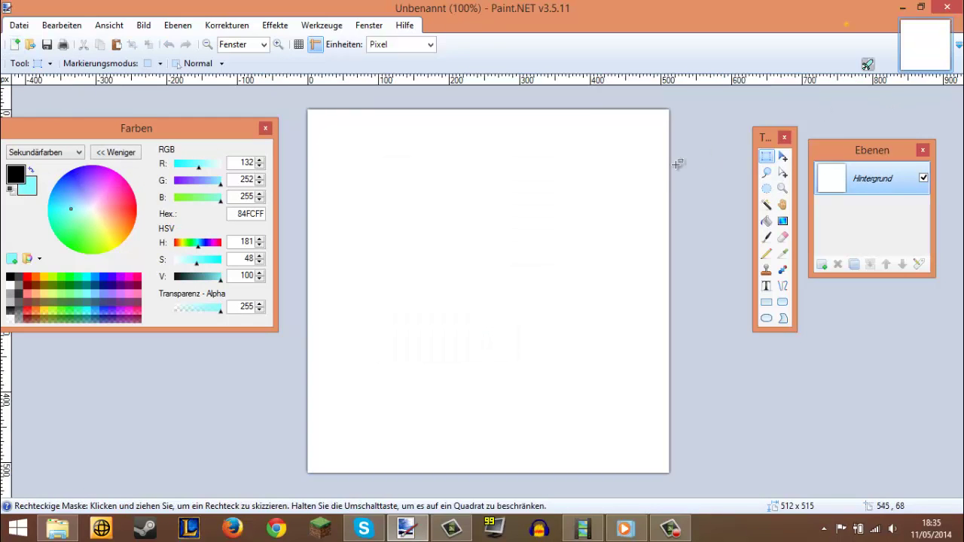
Try pasting the sword over the whole white canvas, stretched to fit, and undo back to the blank image
key(m)
key(ctrl+a)
key(ctrl+v)
drag(319, 121, 670, 474)
click(766, 156)
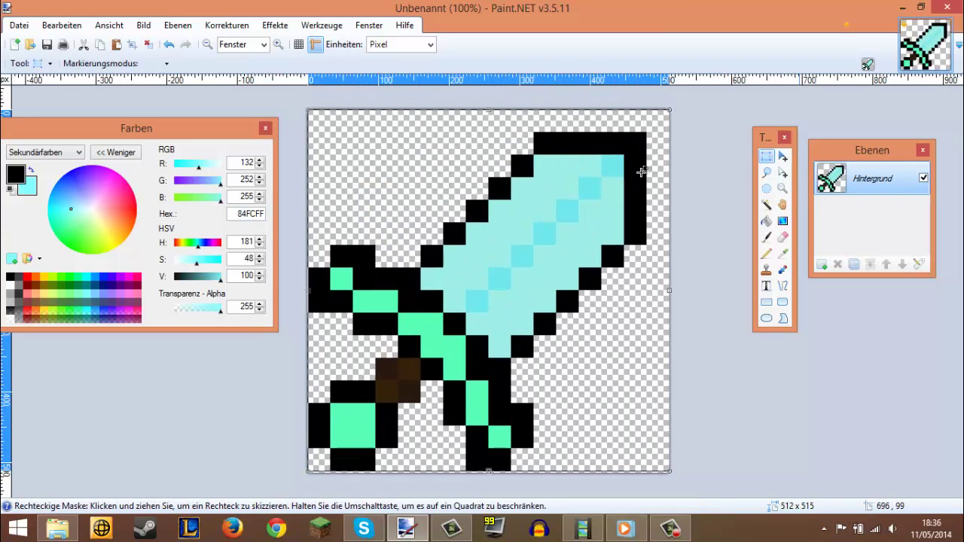
click(641, 172)
key(ctrl+z)
key(ctrl+z)
key(ctrl+z)
key(ctrl+z)
key(ctrl+z)
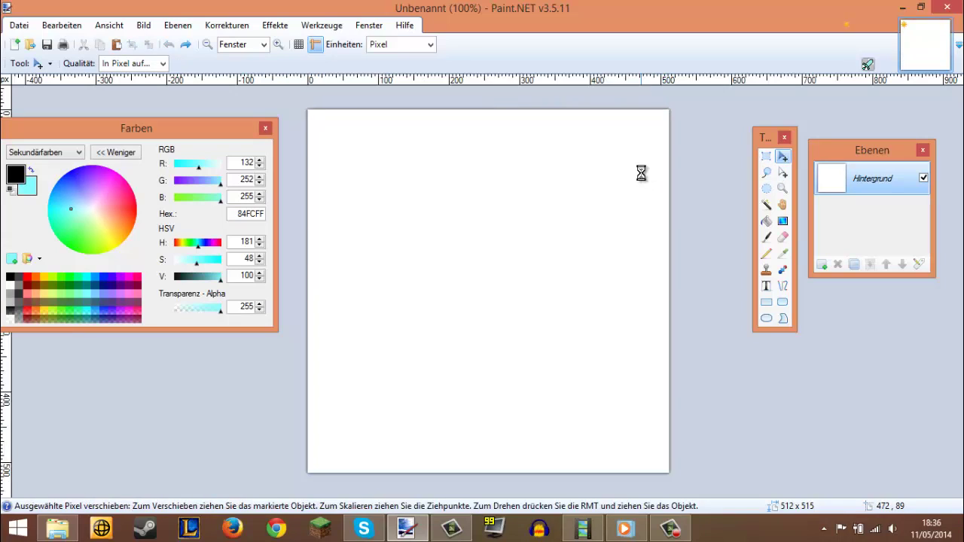
Paste the sword into the blank image again, scale it to 512 × 512 pixels and deselect it
key(ctrl+v)
drag(320, 122, 671, 471)
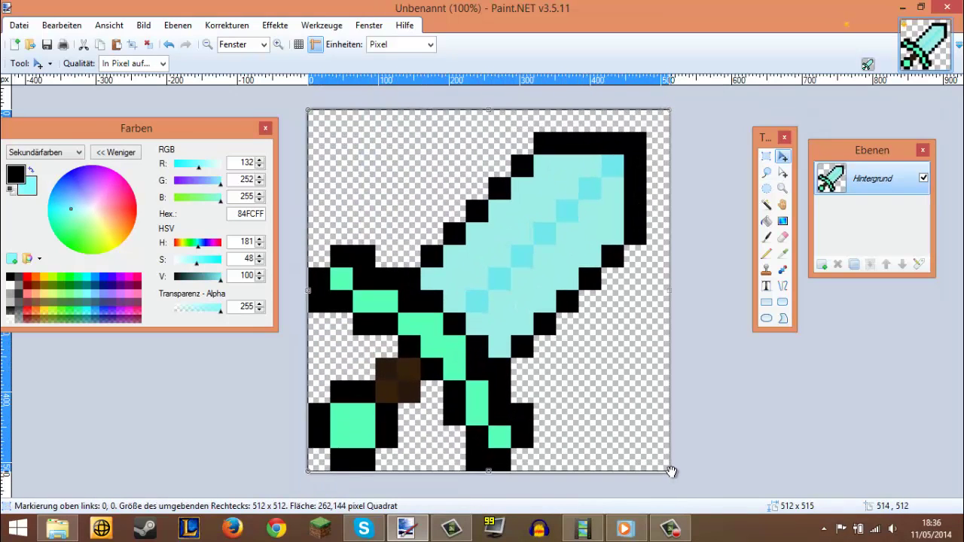
drag(560, 321, 561, 323)
click(768, 159)
click(584, 146)
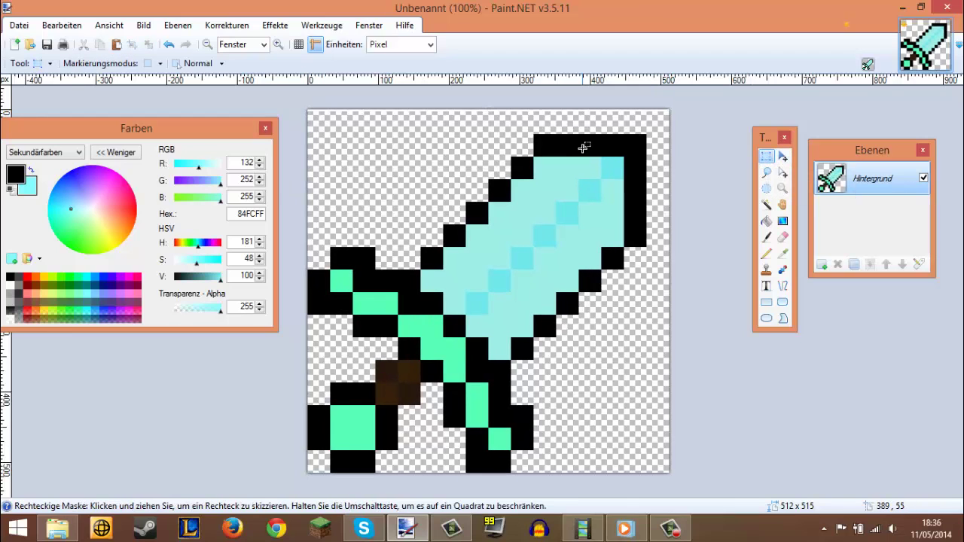
Delete the strip along the canvas's upper edge and clear the rest of the 512 × 515 image
drag(304, 108, 680, 117)
key(Delete)
click(866, 49)
click(591, 215)
click(924, 52)
key(ctrl+a)
key(Delete)
Copy the 16 × 16 sword into the cleared image and stretch it to 512 × 515 pixels
click(868, 51)
key(ctrl+a)
key(ctrl+c)
click(923, 51)
key(ctrl+v)
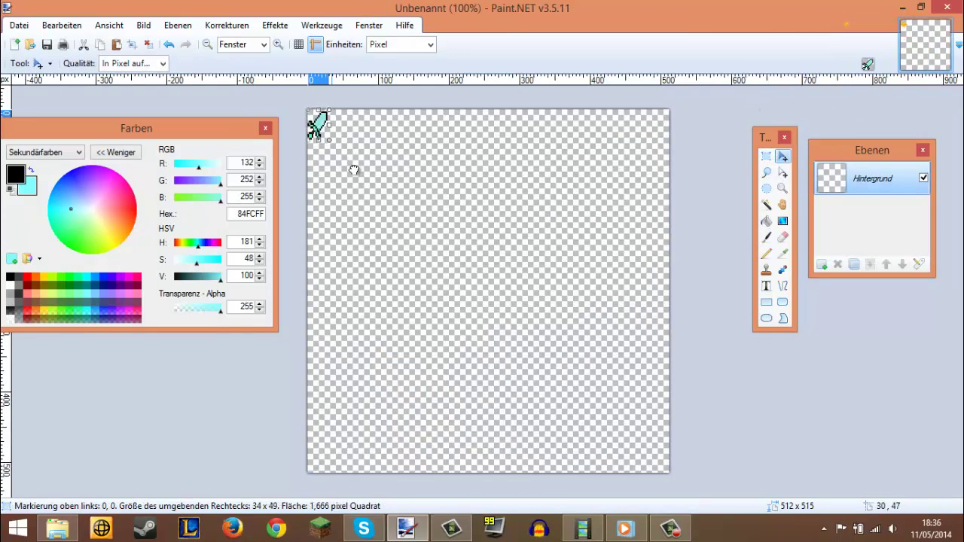
drag(328, 140, 672, 477)
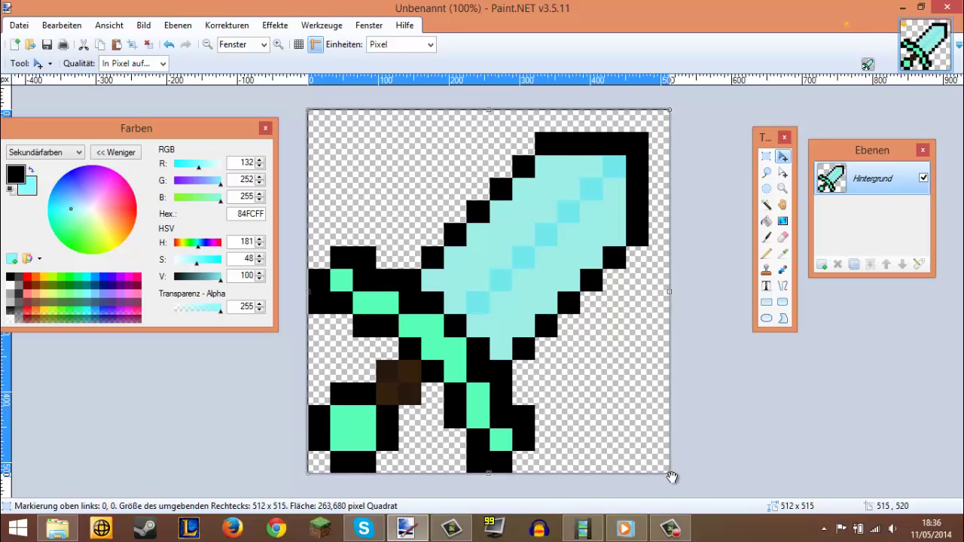
Delete the stretched sword and close the 512 × 515 image without saving
key(Delete)
click(947, 24)
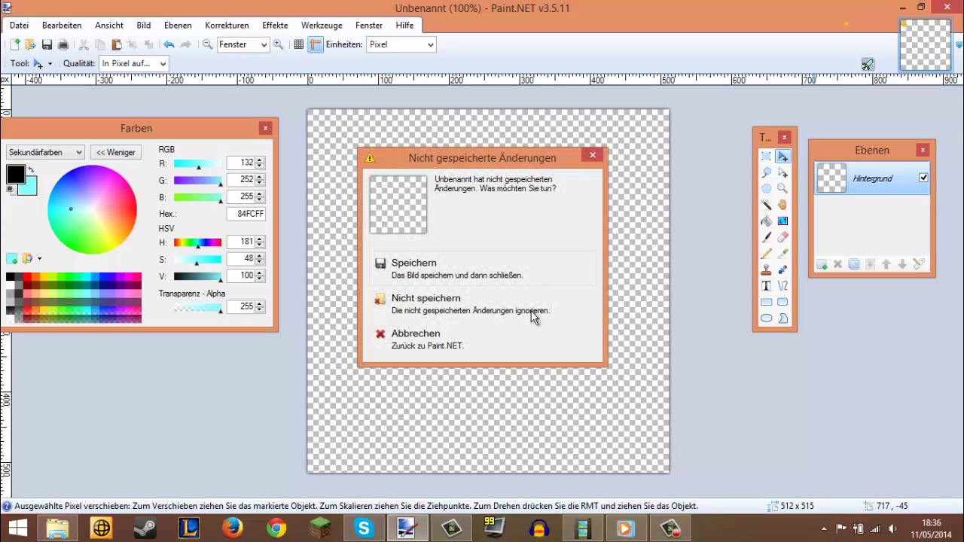
click(535, 315)
Create a 512 × 512 pixel image and paste the 16 × 16 sword into it, scaled to fill the canvas
click(14, 46)
key(Return)
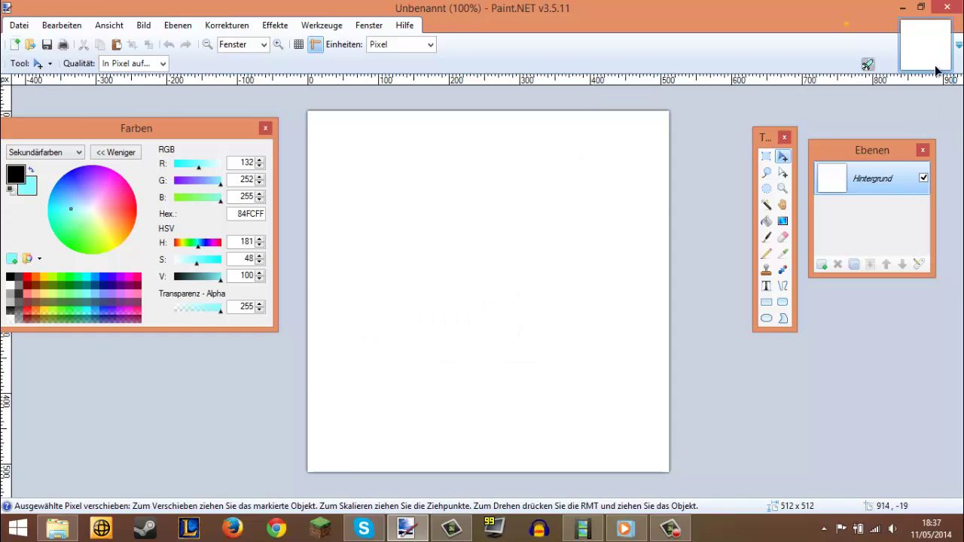
click(870, 65)
key(ctrl+a)
key(ctrl+c)
click(924, 53)
key(ctrl+v)
drag(319, 123, 671, 476)
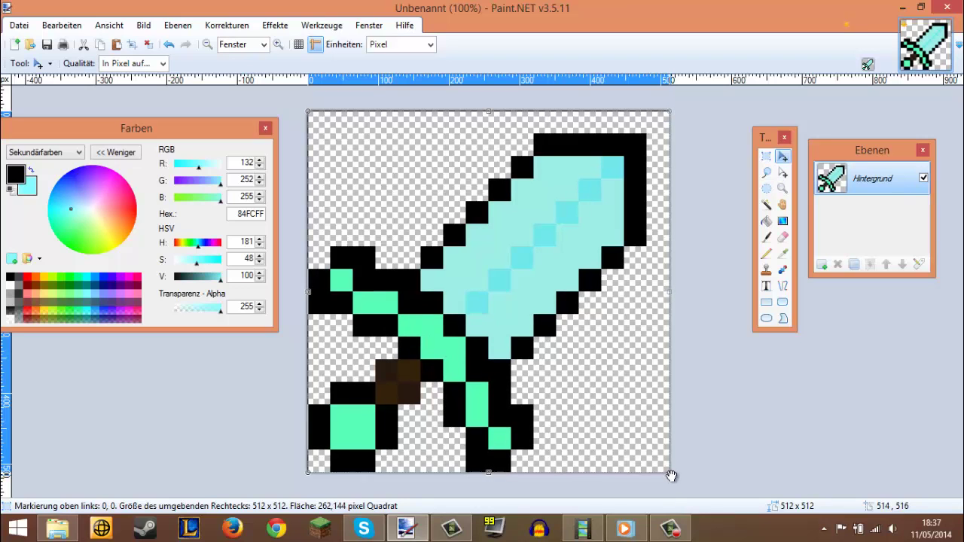
click(768, 159)
click(621, 161)
Combine the blade, black outline, crossguard, grip and pommel areas into one Magic Wand selection
click(561, 192)
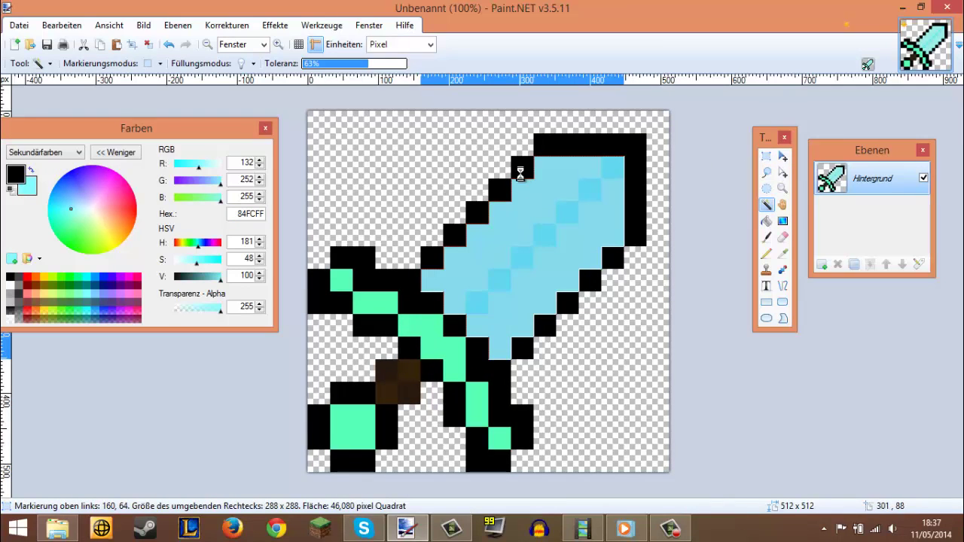
ctrl+click(520, 169)
ctrl+click(499, 192)
ctrl+click(478, 214)
ctrl+click(454, 236)
ctrl+click(426, 258)
ctrl+click(407, 282)
ctrl+click(376, 303)
ctrl+click(399, 385)
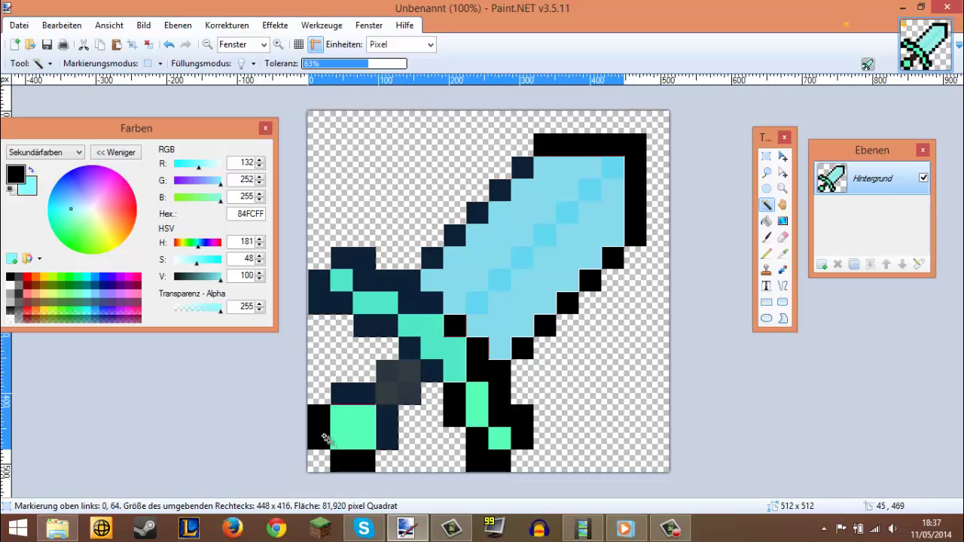
ctrl+click(324, 439)
ctrl+click(347, 438)
ctrl+click(359, 458)
ctrl+click(461, 418)
ctrl+click(476, 407)
ctrl+click(495, 384)
ctrl+click(462, 330)
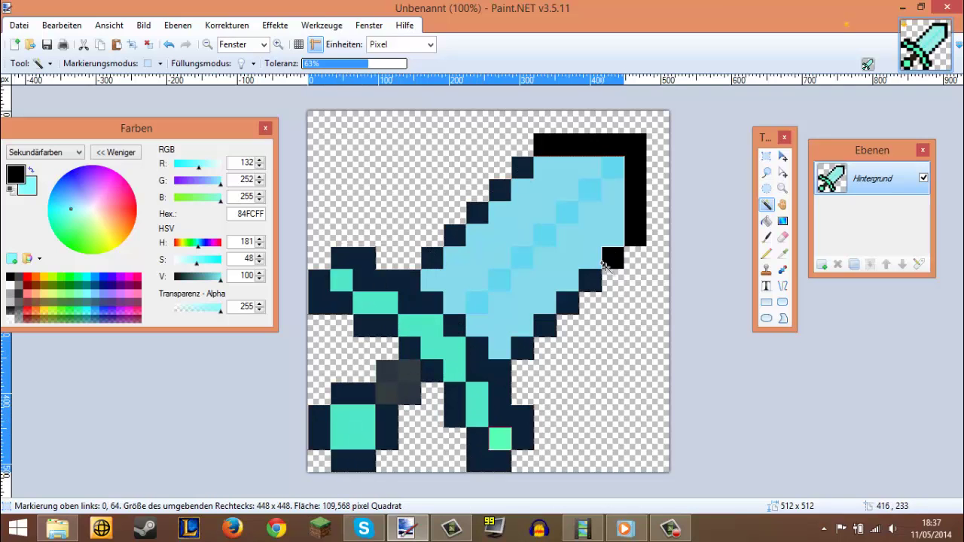
ctrl+click(606, 264)
Apply the Gravur effect at a 45.00 angle to the selected sword and clear the selection
click(275, 25)
mouse_move(302, 107)
click(462, 108)
drag(485, 199, 227, 113)
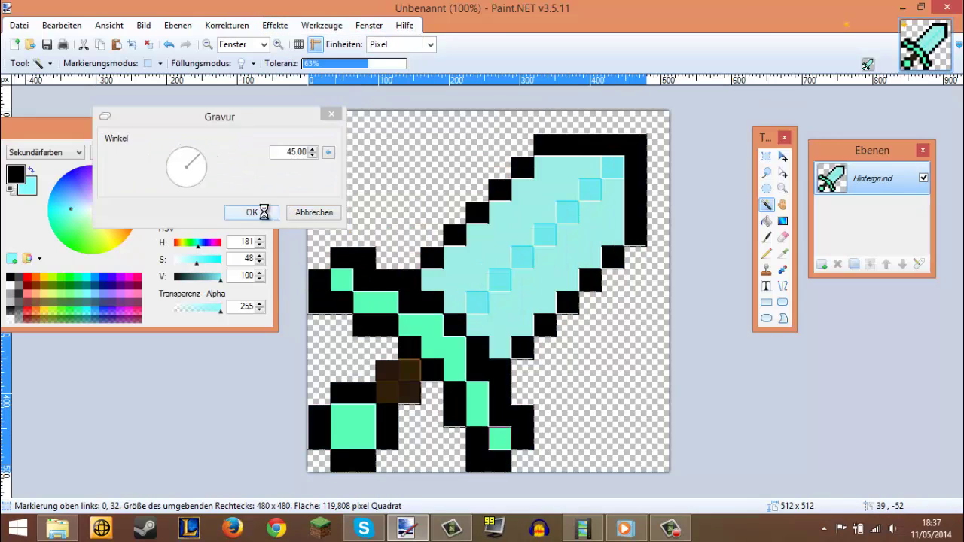
click(422, 158)
click(767, 156)
click(501, 168)
Apply the Leuchten effect to the sword with radius 20, brightness -47 and contrast 63
click(275, 26)
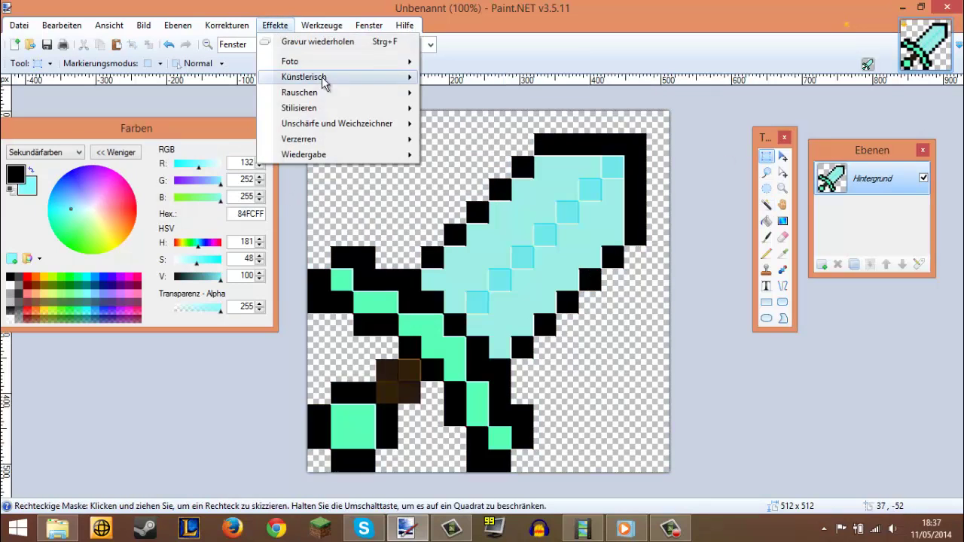
mouse_move(301, 61)
click(452, 61)
drag(179, 156, 139, 155)
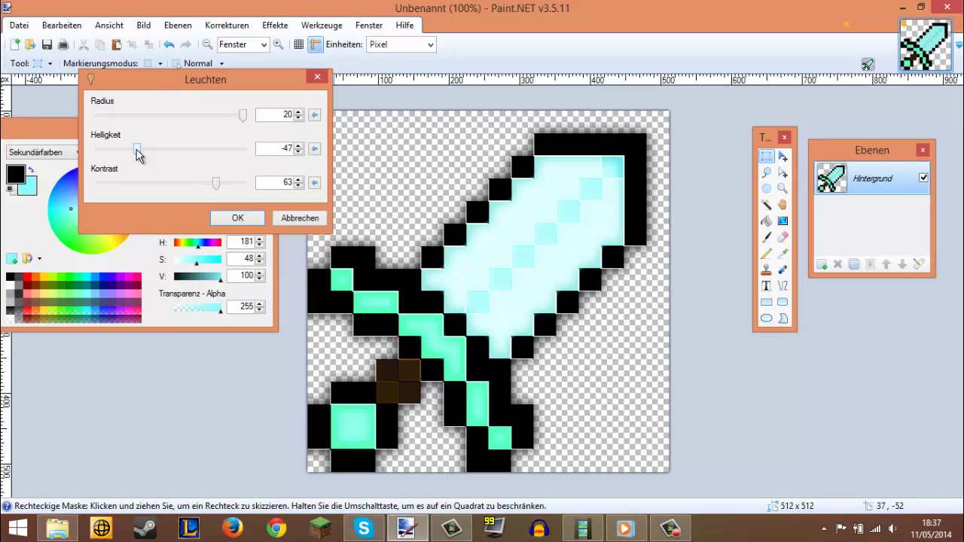
click(241, 216)
Remove the dark glow around the sword by selecting and deleting each background area with the Magic Wand
click(767, 204)
click(389, 166)
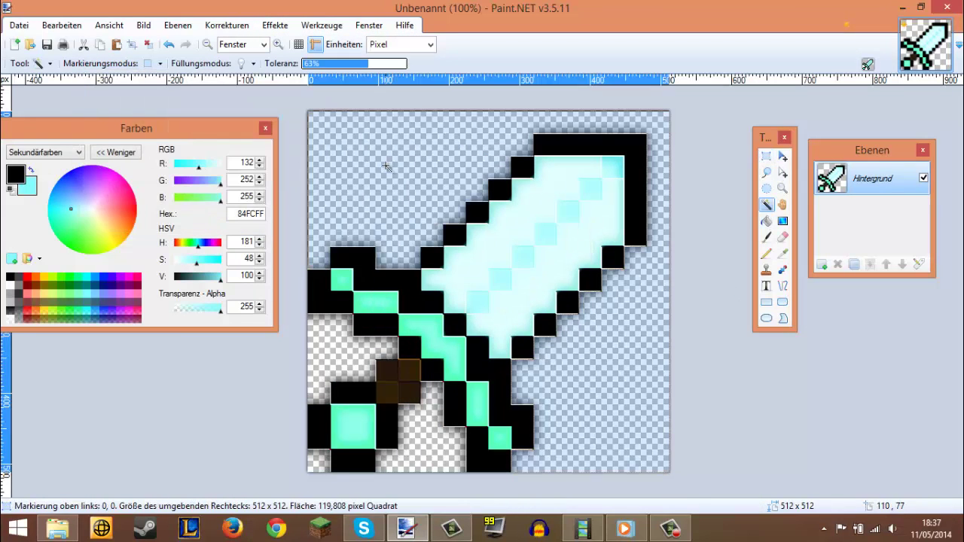
key(Delete)
click(347, 350)
key(Delete)
click(441, 439)
key(Delete)
click(317, 461)
key(Delete)
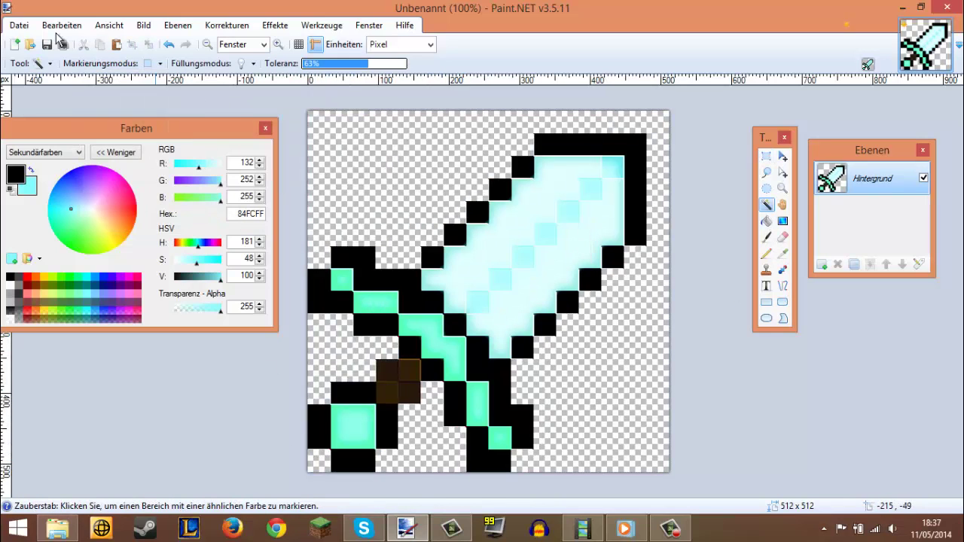
Save the 512 × 512 sword as the PNG diamond_sword in the SCHWERTER folder
click(19, 25)
click(41, 140)
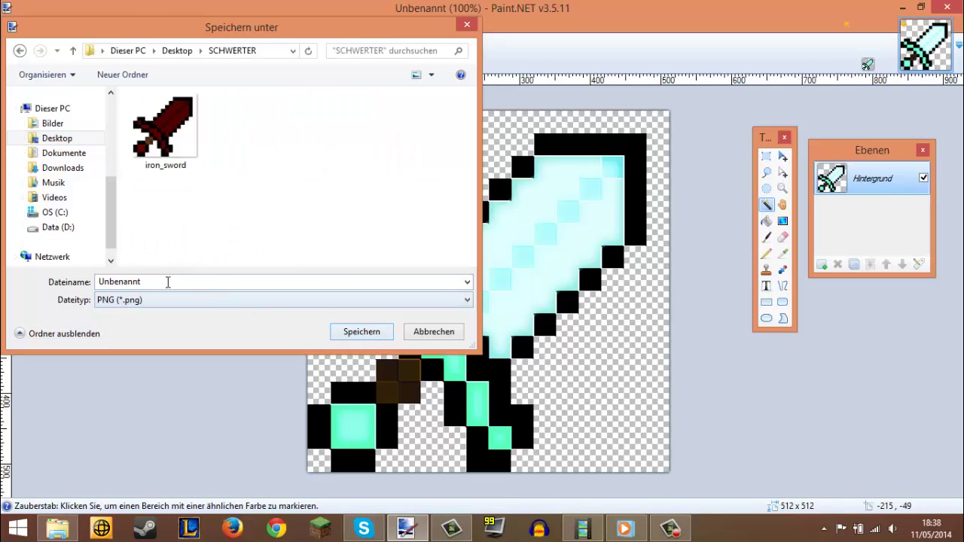
text(diamond_sword)
click(361, 331)
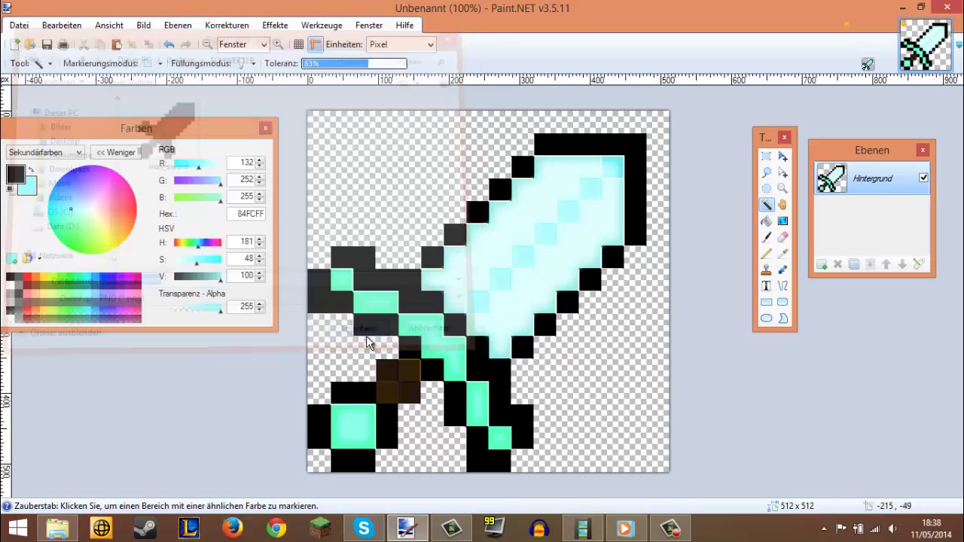
click(510, 423)
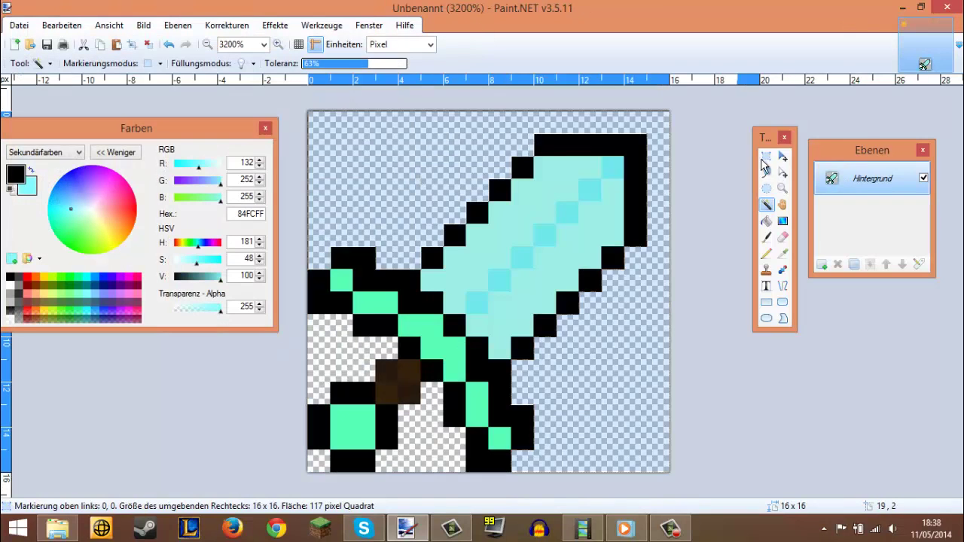
Repaint the 16 × 16 sword's blade interior, crossguard and pommel in dark gray 494247, leaving out the diagonal center line
click(765, 158)
click(635, 181)
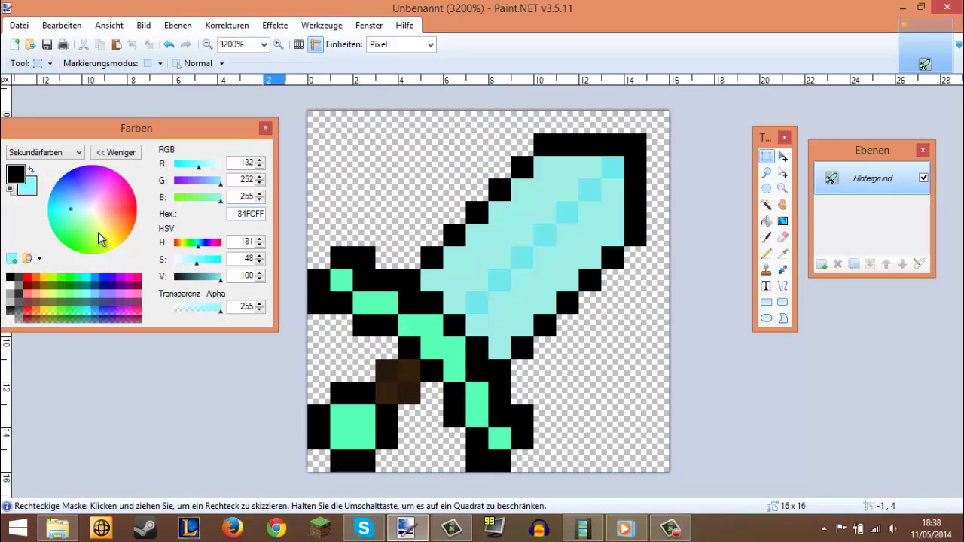
click(92, 210)
click(766, 253)
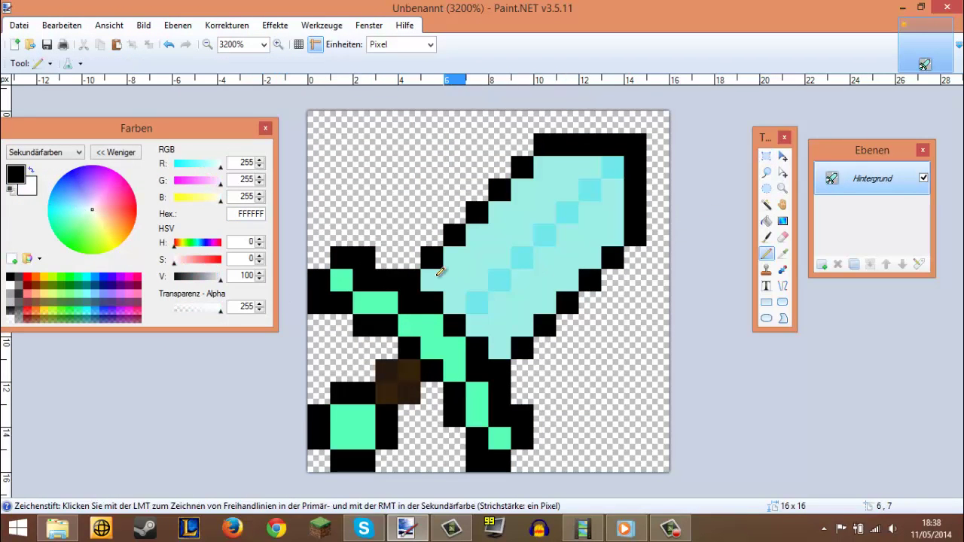
mouse_move(432, 280)
mouse_down()
mouse_move(480, 241)
mouse_move(498, 250)
mouse_move(525, 189)
mouse_move(549, 166)
mouse_move(587, 169)
mouse_move(610, 220)
mouse_move(588, 261)
mouse_move(542, 303)
mouse_move(533, 286)
mouse_move(477, 325)
mouse_up()
drag(108, 195, 95, 207)
drag(207, 281, 189, 281)
mouse_move(431, 280)
mouse_down()
mouse_move(482, 256)
mouse_move(502, 208)
mouse_move(595, 164)
mouse_move(600, 219)
mouse_move(542, 294)
mouse_move(490, 322)
mouse_up()
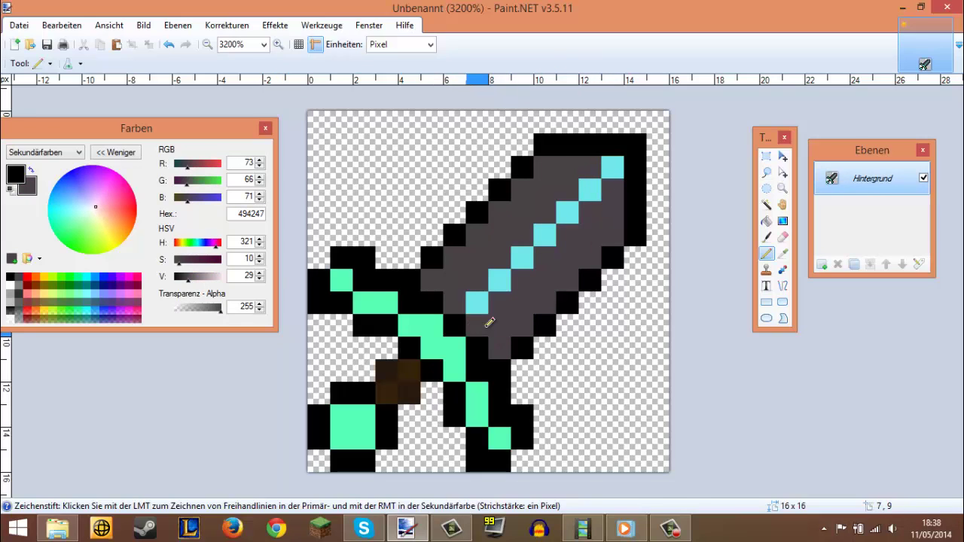
mouse_move(377, 307)
mouse_down()
mouse_move(438, 345)
mouse_move(472, 403)
mouse_move(498, 438)
mouse_up()
mouse_move(342, 418)
mouse_down()
mouse_move(346, 435)
mouse_move(365, 418)
mouse_up()
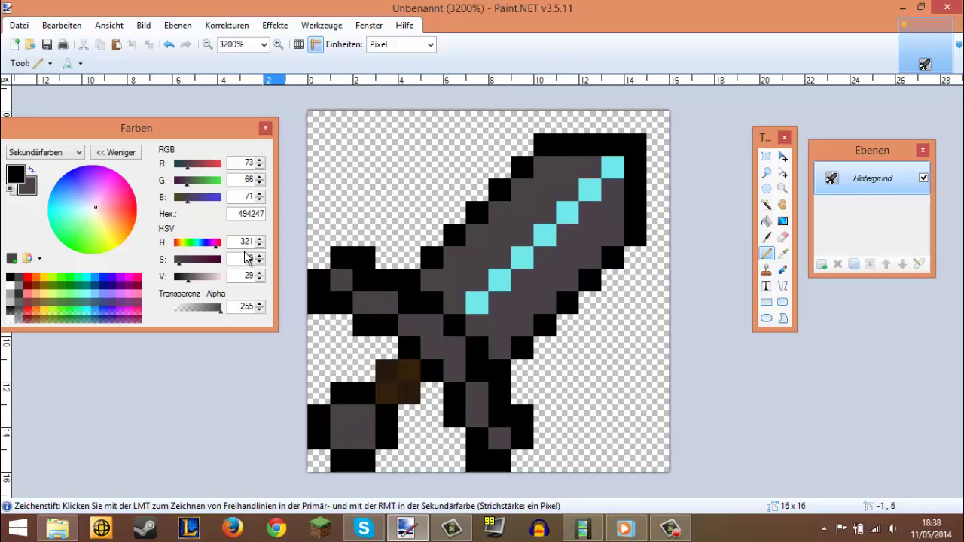
Repaint the blade's diagonal center line with the near-black 1E1B1D
drag(198, 279, 180, 279)
drag(477, 303, 613, 165)
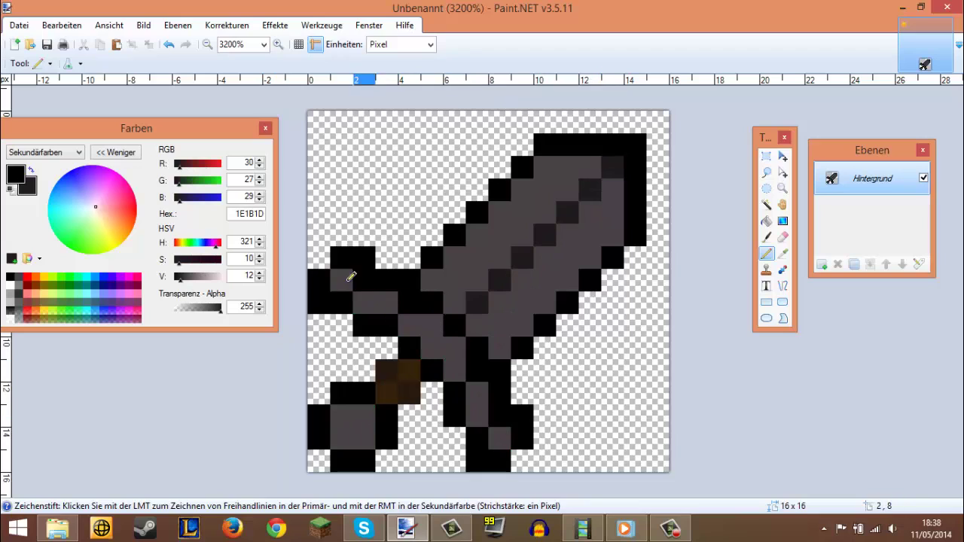
Repaint the 16 × 16 sword's crossguard in near-black 1E1B1D and its blade interior and pommel in dark gray 2D292C
mouse_move(351, 277)
mouse_down()
mouse_move(442, 353)
mouse_move(499, 428)
mouse_up()
click(185, 278)
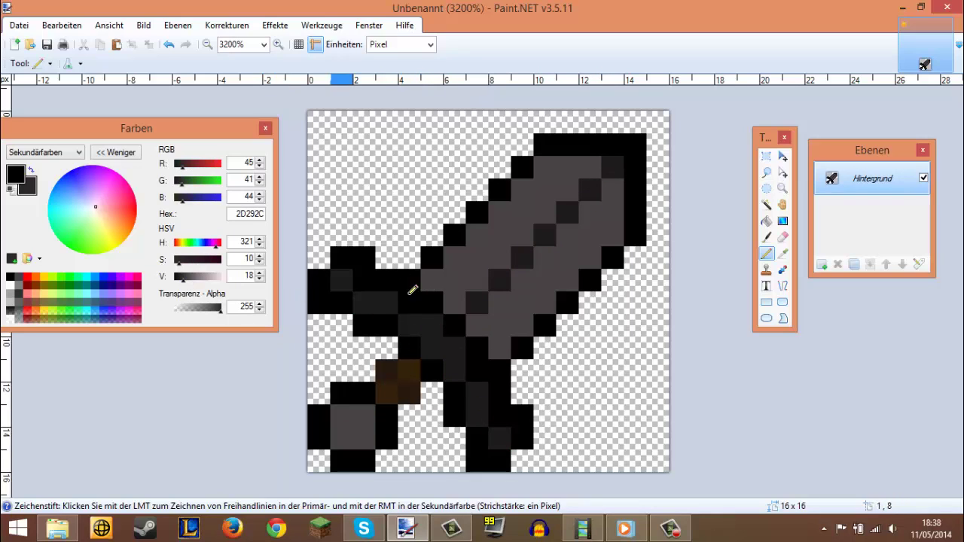
mouse_move(425, 281)
mouse_down()
mouse_move(451, 287)
mouse_move(507, 215)
mouse_move(546, 204)
mouse_up()
mouse_move(601, 172)
mouse_down()
mouse_move(594, 223)
mouse_move(569, 261)
mouse_move(510, 322)
mouse_move(478, 313)
mouse_up()
drag(340, 416, 365, 441)
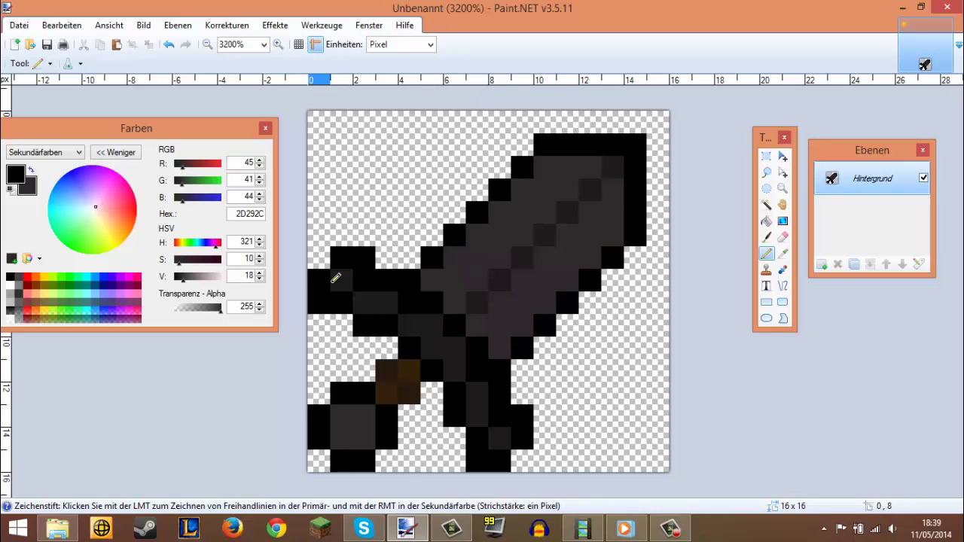
Copy the whole dark gray sword into a new 512 × 512 pixel image and enlarge it to fill the canvas
key(ctrl+a)
key(ctrl+n)
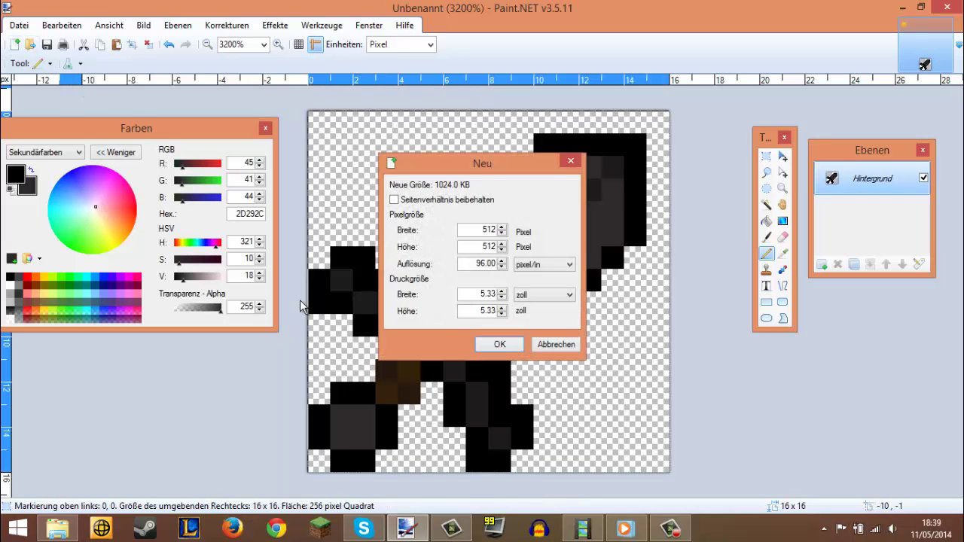
key(Return)
key(ctrl+v)
drag(320, 123, 671, 475)
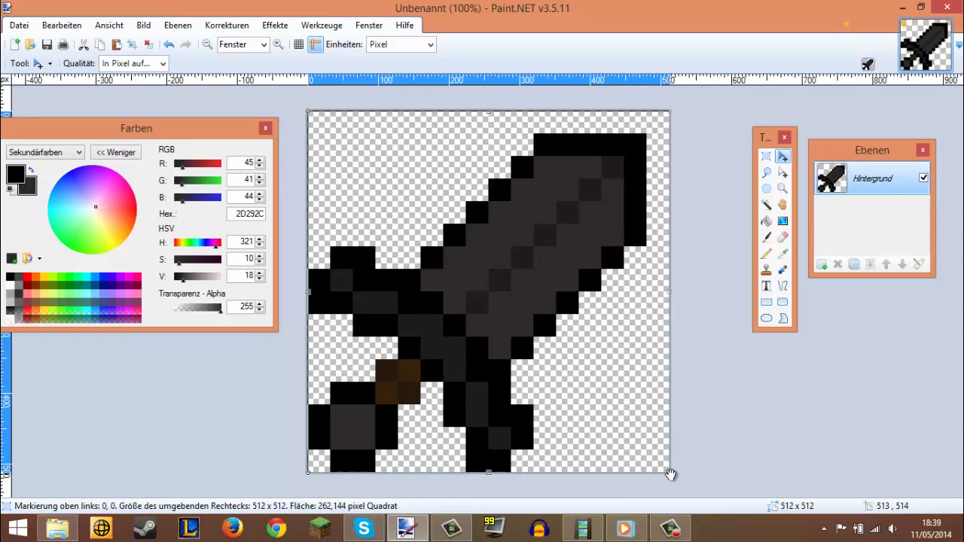
Select the enlarged dark sword with the Magic Wand, apply the Gravur effect to it, and clear the selection
click(765, 157)
click(639, 149)
click(517, 218)
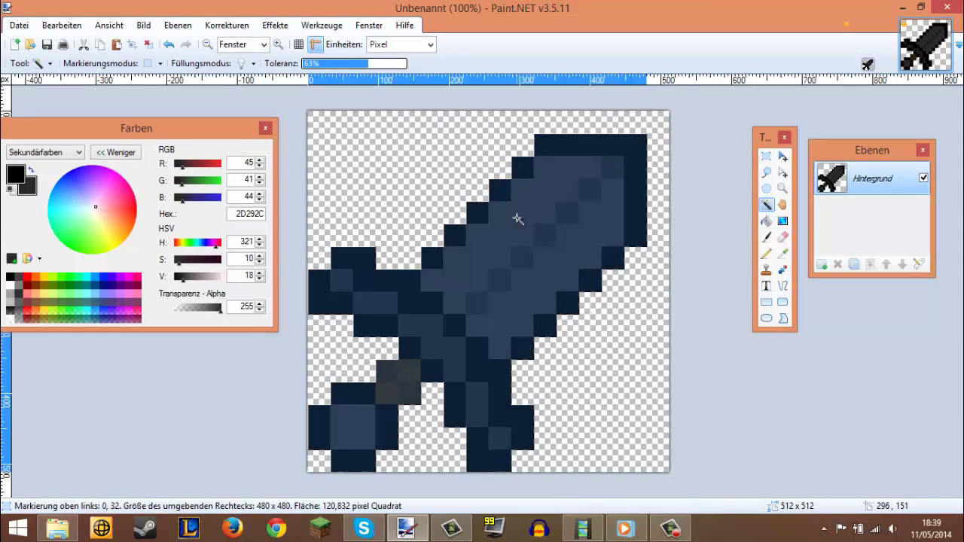
click(275, 25)
mouse_move(324, 107)
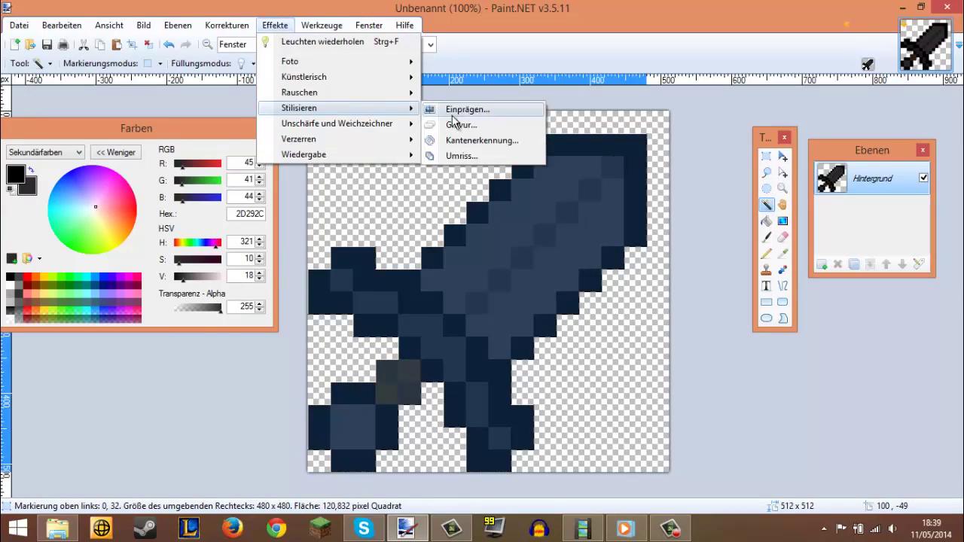
click(452, 123)
drag(237, 137, 198, 126)
click(253, 217)
click(377, 154)
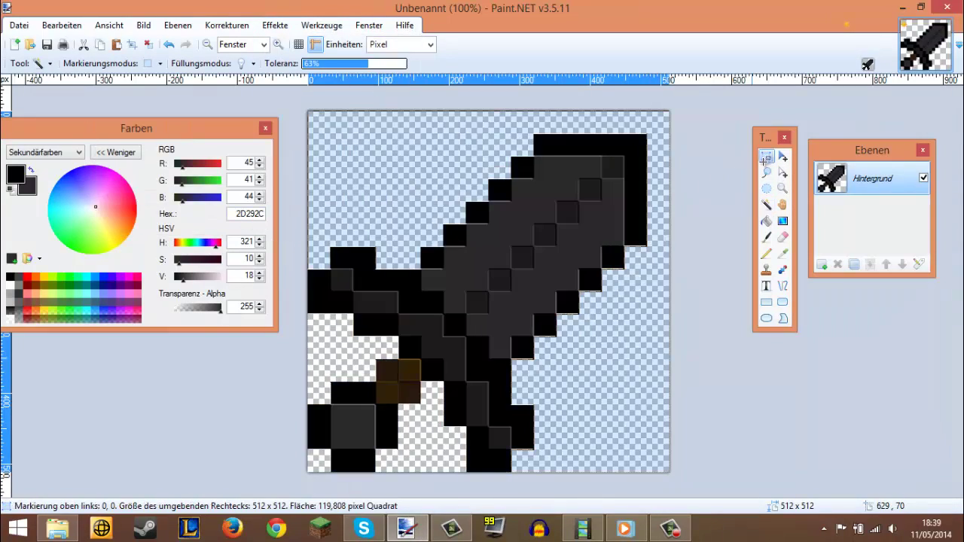
click(766, 159)
click(451, 144)
Apply the Leuchten effect to the dark sword image with radius 20 and an adjusted brightness
scroll(601, 111, up, 12)
scroll(648, 117, down, 14)
scroll(543, 116, up, 3)
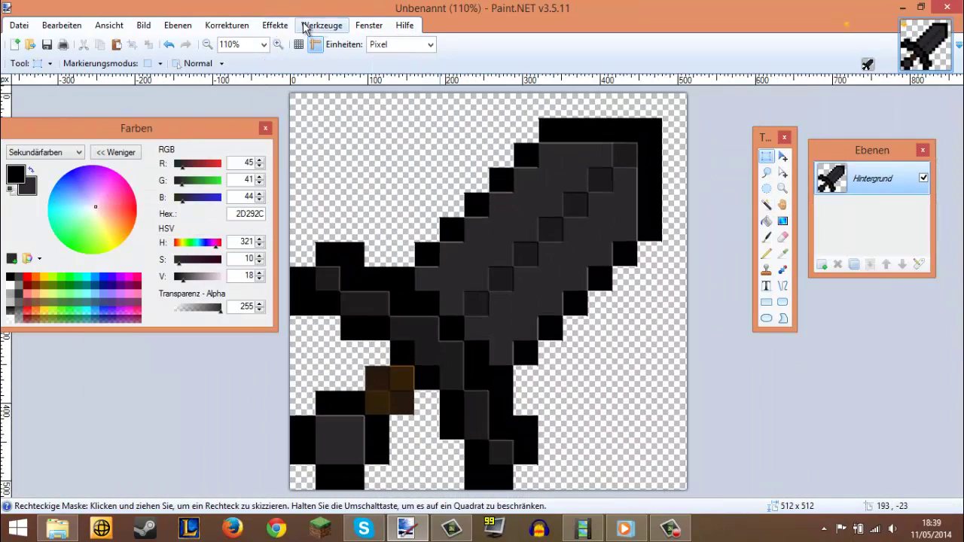
click(283, 27)
mouse_move(404, 66)
click(452, 64)
drag(450, 183, 113, 77)
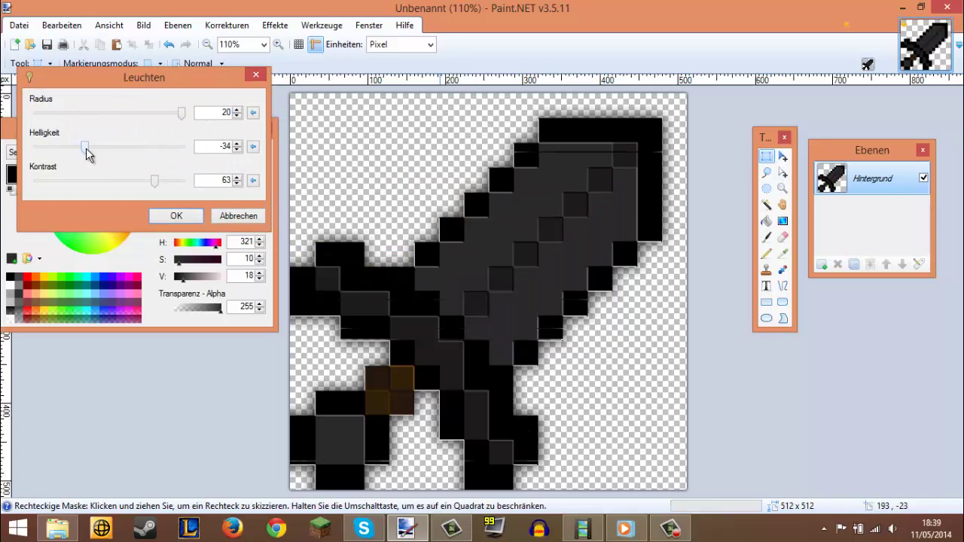
drag(86, 154, 157, 187)
click(176, 215)
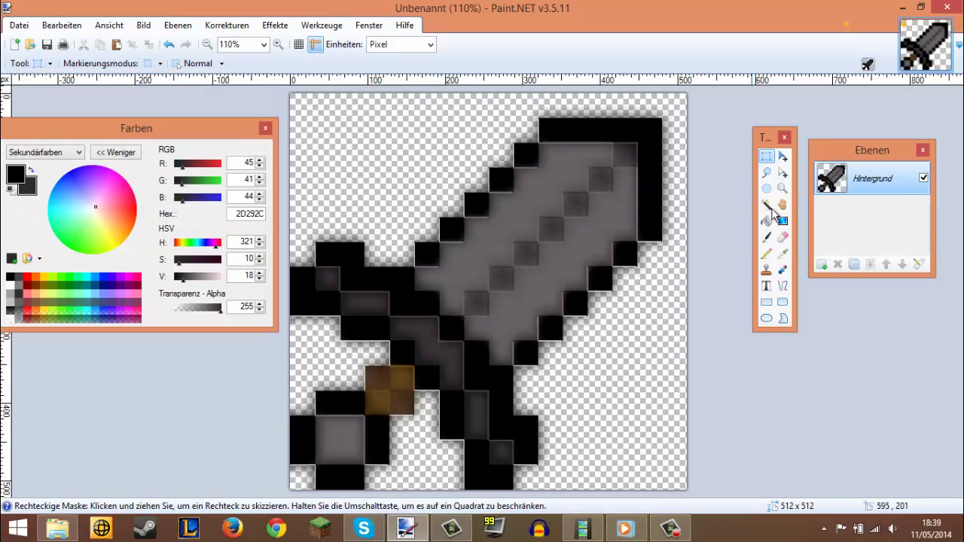
Remove the glow around the dark sword by selecting and deleting each background area with the Magic Wand
click(769, 206)
click(443, 164)
key(Delete)
click(328, 364)
key(Delete)
click(427, 464)
key(Delete)
click(300, 474)
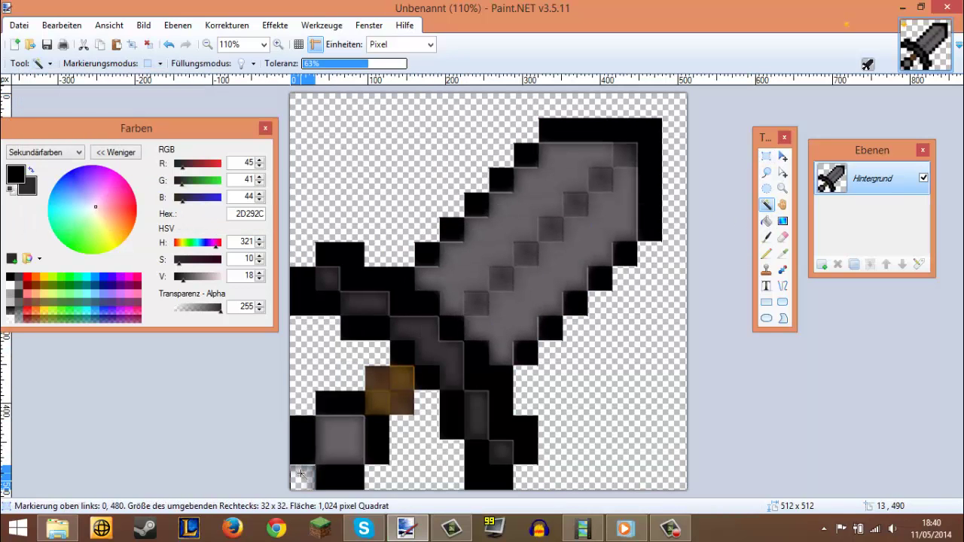
key(Delete)
Save the 512 × 512 dark gray sword as the PNG stone_sword in the SCHWERTER folder with the default image settings
click(21, 29)
click(56, 146)
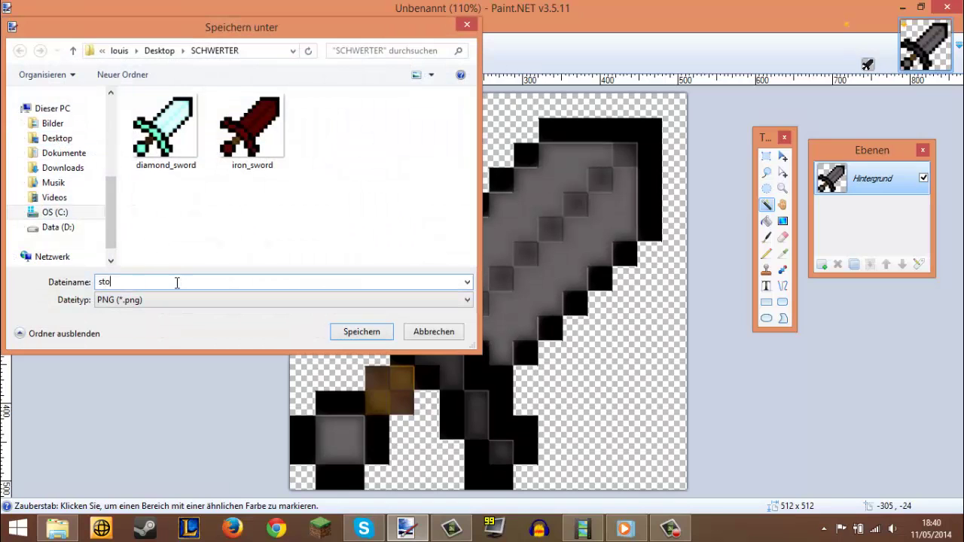
key(Return)
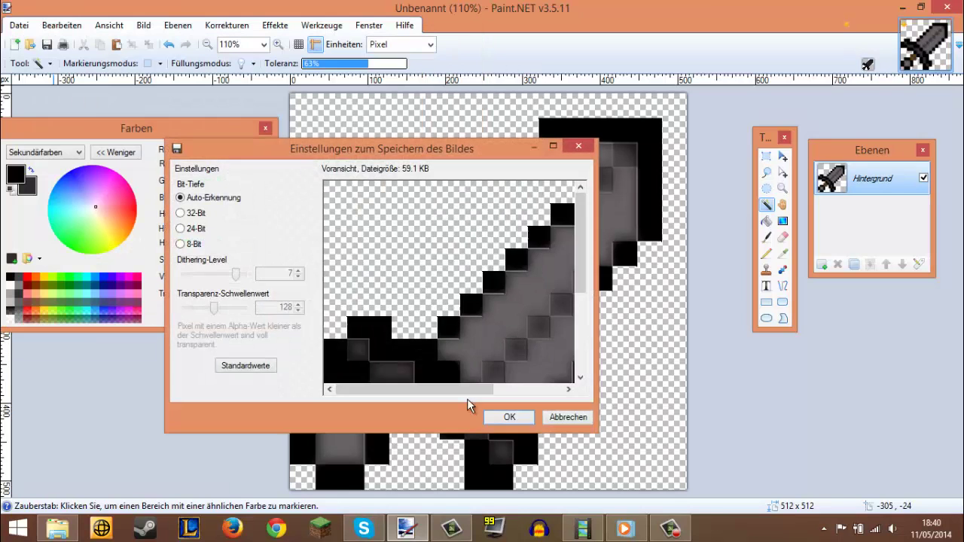
key(Return)
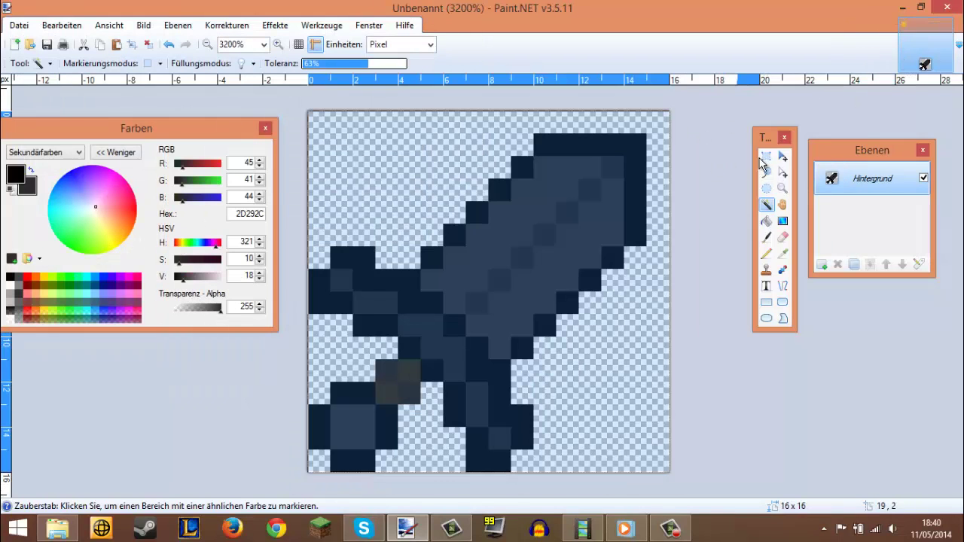
Clear the 16 × 16 sword's selection and repaint its blade interior, crossguard and pommel in light brown A57343
click(765, 156)
click(403, 199)
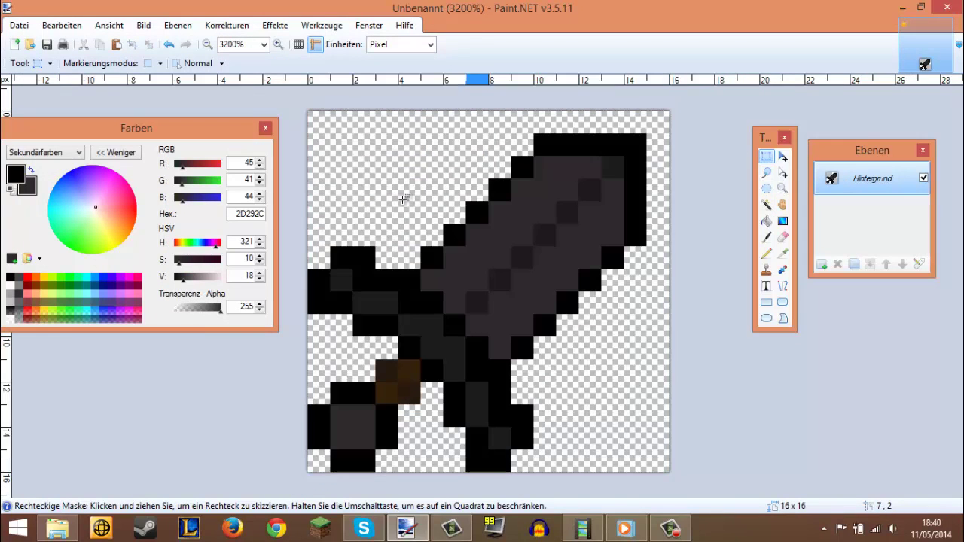
click(99, 219)
click(115, 223)
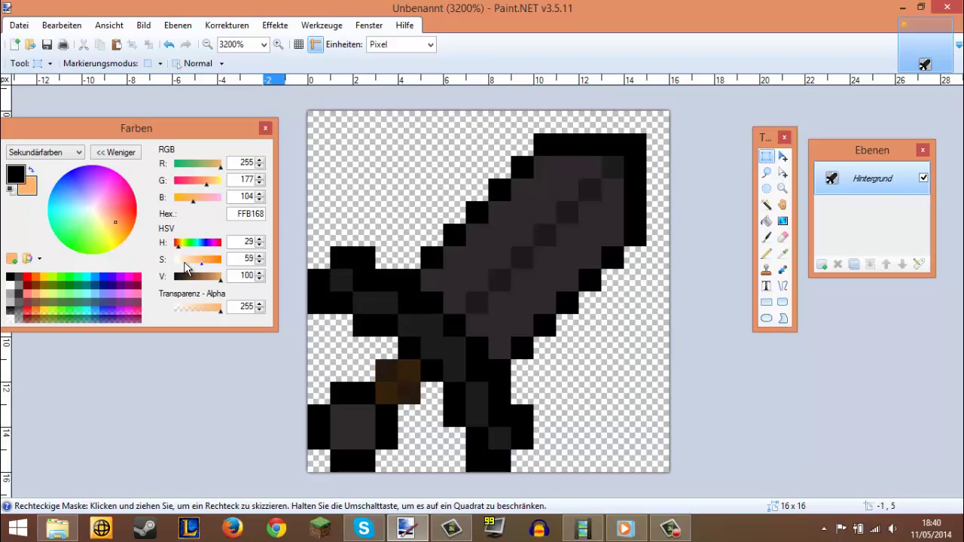
click(205, 277)
click(770, 258)
mouse_move(500, 260)
mouse_down()
mouse_move(454, 275)
mouse_move(454, 297)
mouse_move(546, 186)
mouse_move(605, 188)
mouse_move(525, 317)
mouse_move(482, 336)
mouse_up()
key(ctrl+z)
mouse_move(341, 281)
mouse_down()
mouse_move(437, 319)
mouse_move(499, 438)
mouse_up()
drag(341, 415, 363, 439)
Repaint the crossguard in brown 6B4A2B and the blade's diagonal center line in dark brown 543A22
click(192, 277)
drag(476, 304, 590, 190)
mouse_move(353, 283)
mouse_down()
mouse_move(418, 322)
mouse_move(507, 440)
mouse_up()
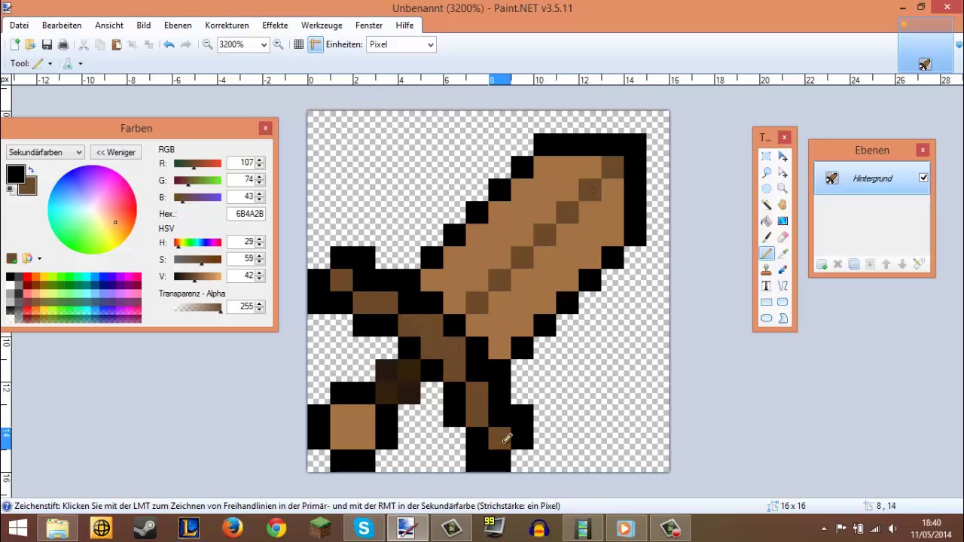
click(189, 277)
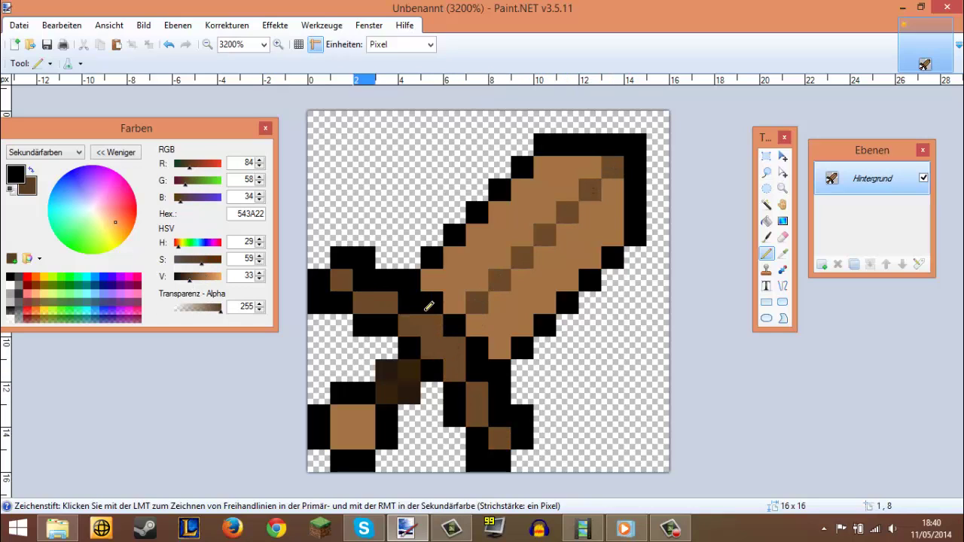
drag(477, 304, 539, 242)
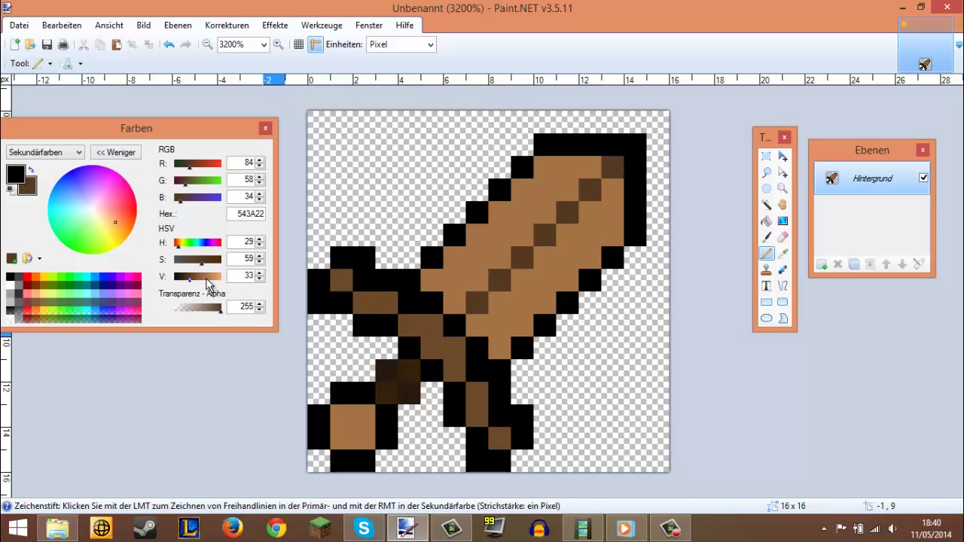
Try recoloring the black outline above the crossguard in dark brown 543212
click(213, 260)
mouse_move(342, 256)
mouse_down()
mouse_move(366, 274)
mouse_move(431, 258)
mouse_up()
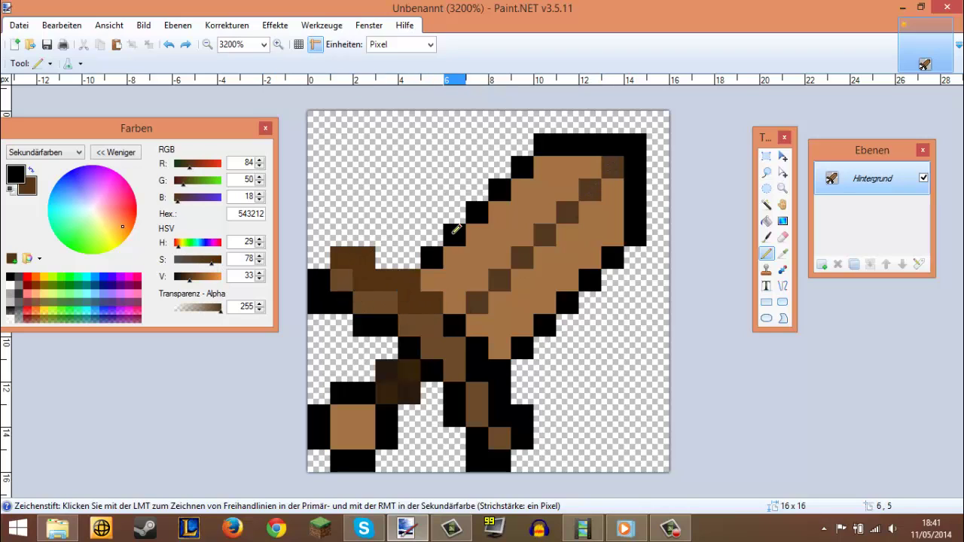
key(ctrl+z)
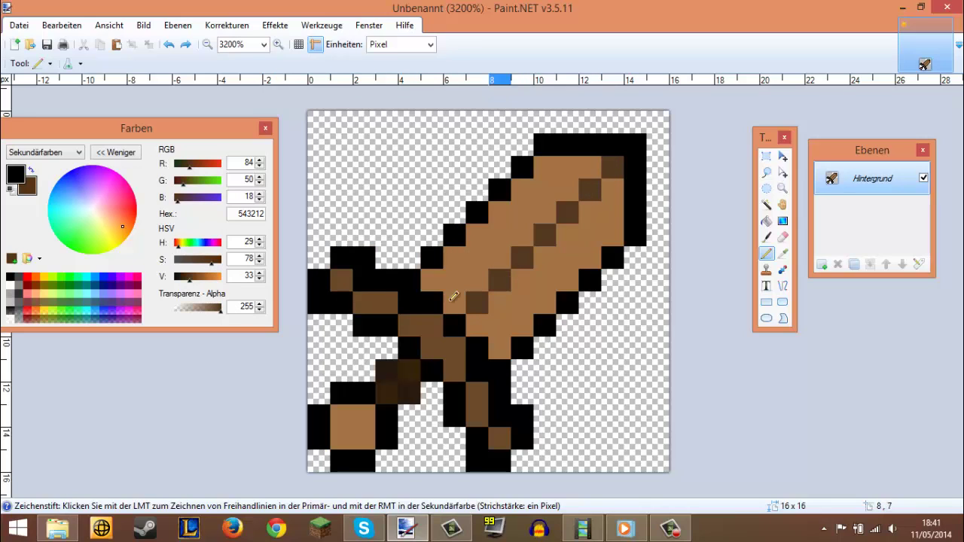
Repaint the handle's four pixels as a checkerboard of 6B4A2B and A57343, sampling the colors from the crossguard and blade
click(783, 253)
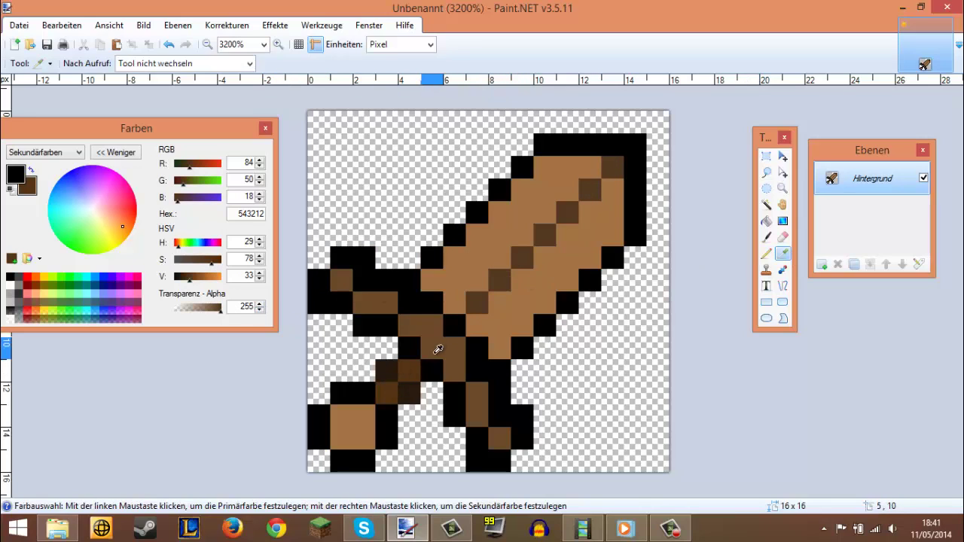
click(424, 320)
click(766, 253)
drag(386, 371, 404, 384)
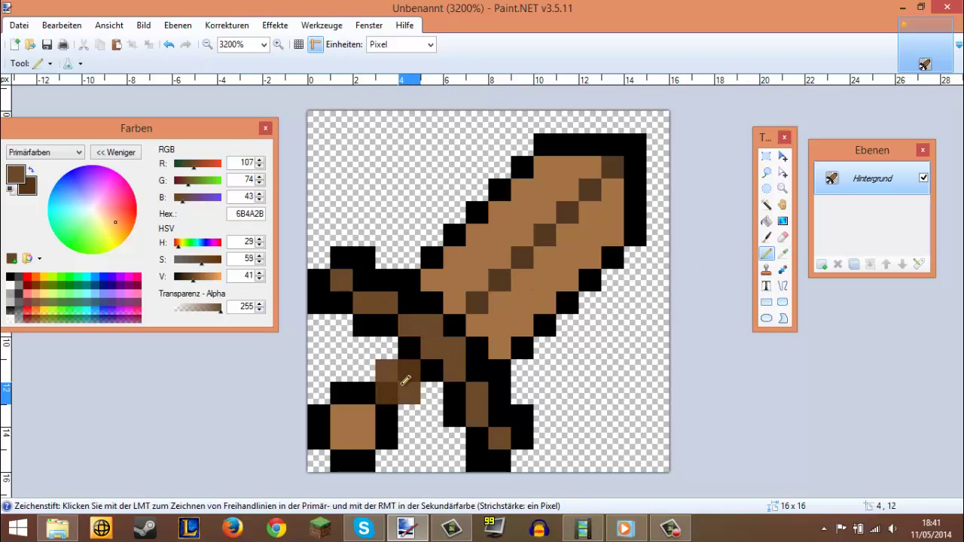
click(783, 256)
click(429, 281)
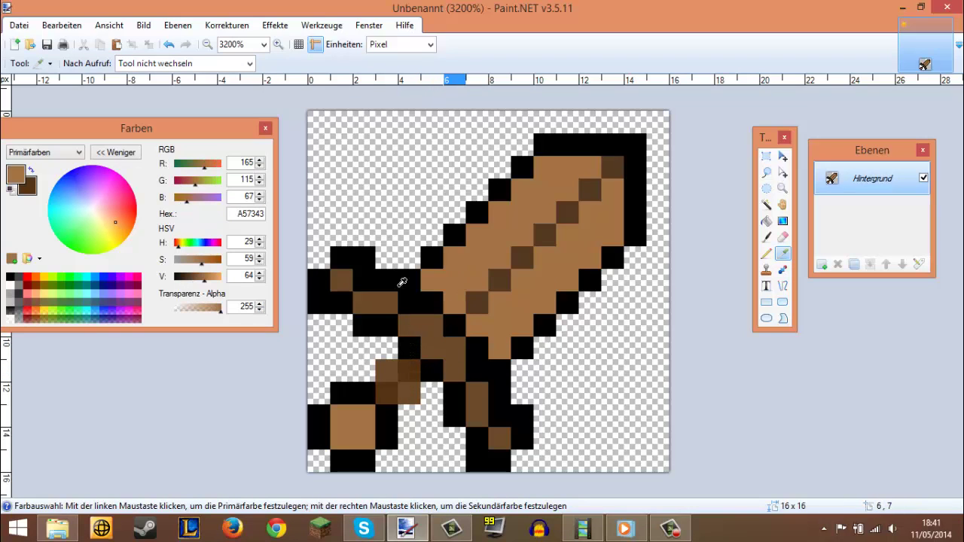
click(769, 254)
click(409, 371)
click(386, 392)
Transfer the complete brown sword to a new 512 × 512 pixel image and stretch it across the full canvas
key(ctrl+a)
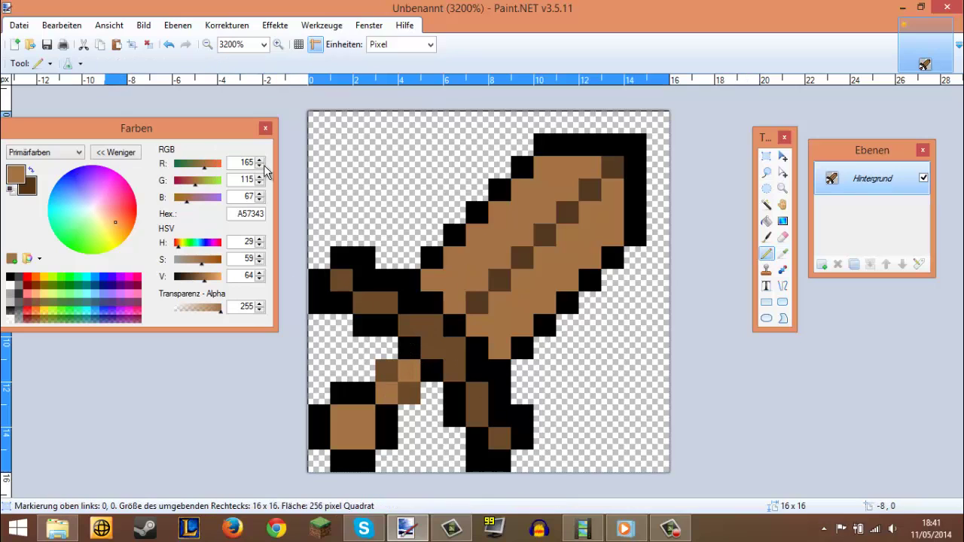
key(ctrl+c)
click(14, 45)
text(512)
key(Return)
key(ctrl+v)
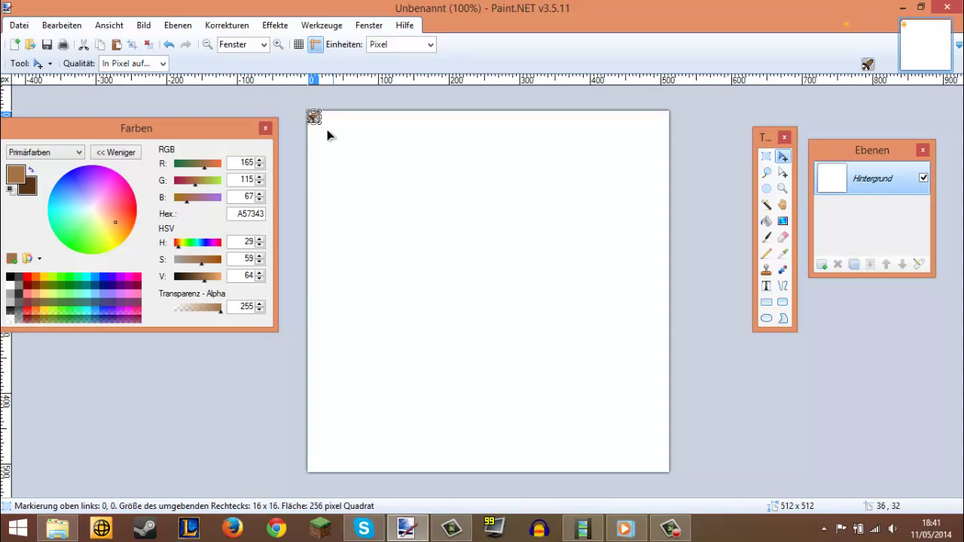
drag(320, 125, 665, 467)
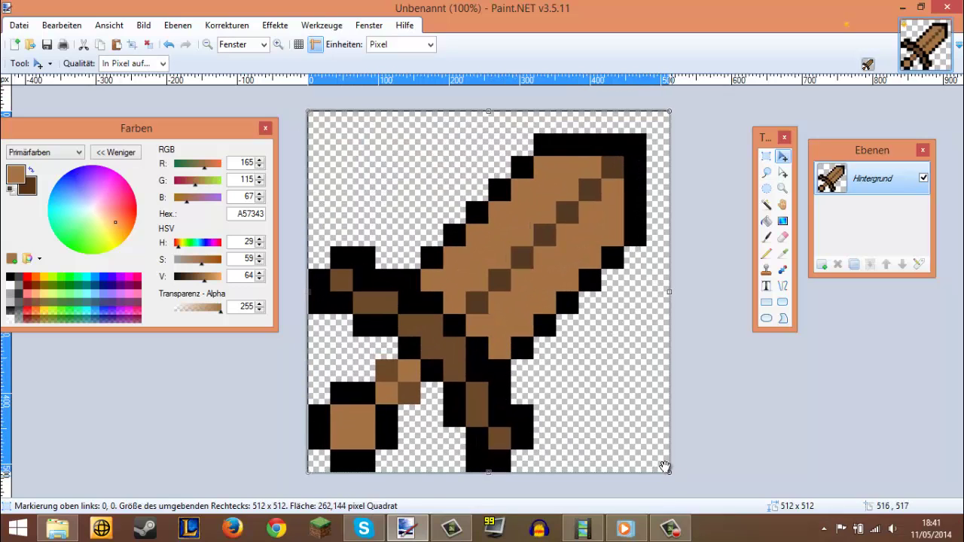
Select the enlarged brown sword with the Magic Wand, apply the Gravur effect at a 45° angle, and clear the selection
click(767, 204)
click(528, 218)
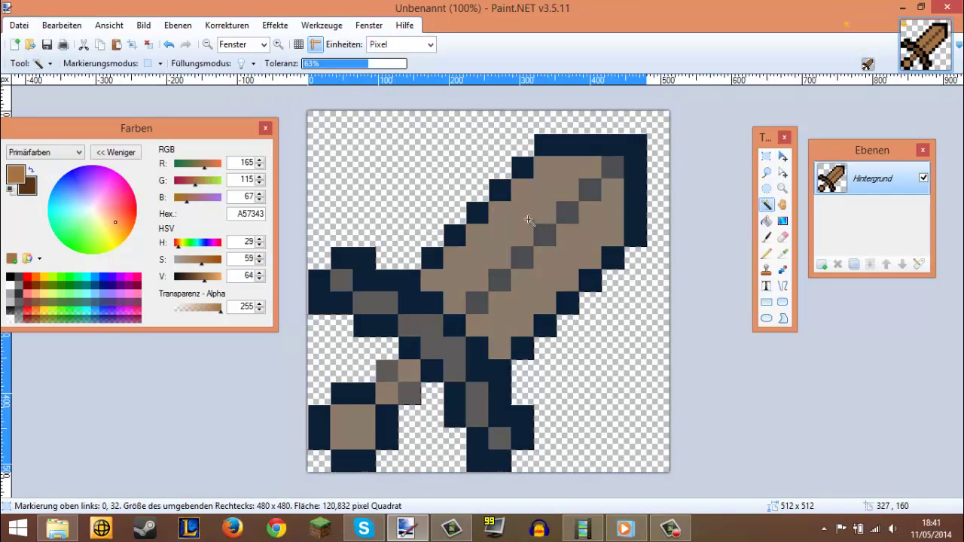
click(275, 25)
mouse_move(377, 108)
click(464, 127)
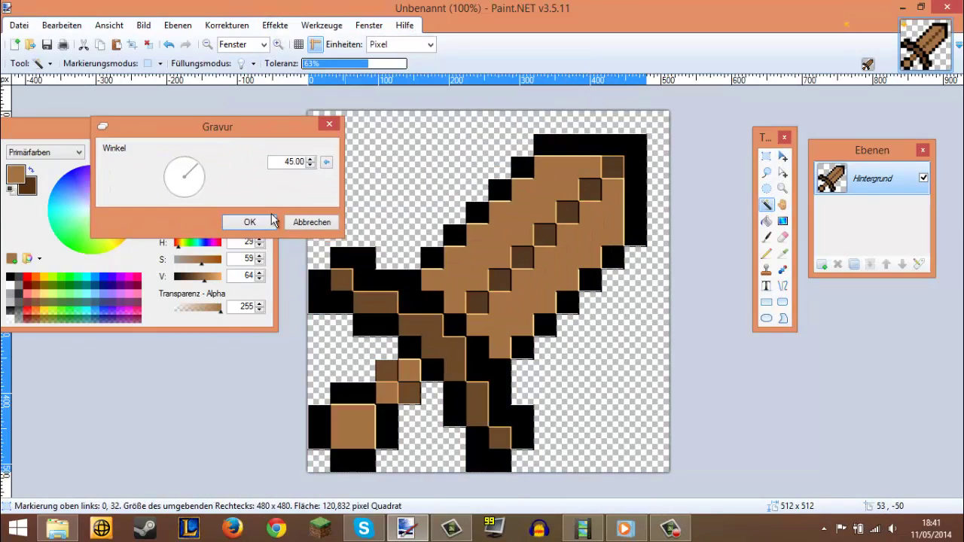
click(268, 222)
click(340, 116)
click(769, 159)
click(677, 191)
Apply the Leuchten effect to the brown sword image with radius 20, brightness 20 and contrast 66
click(280, 26)
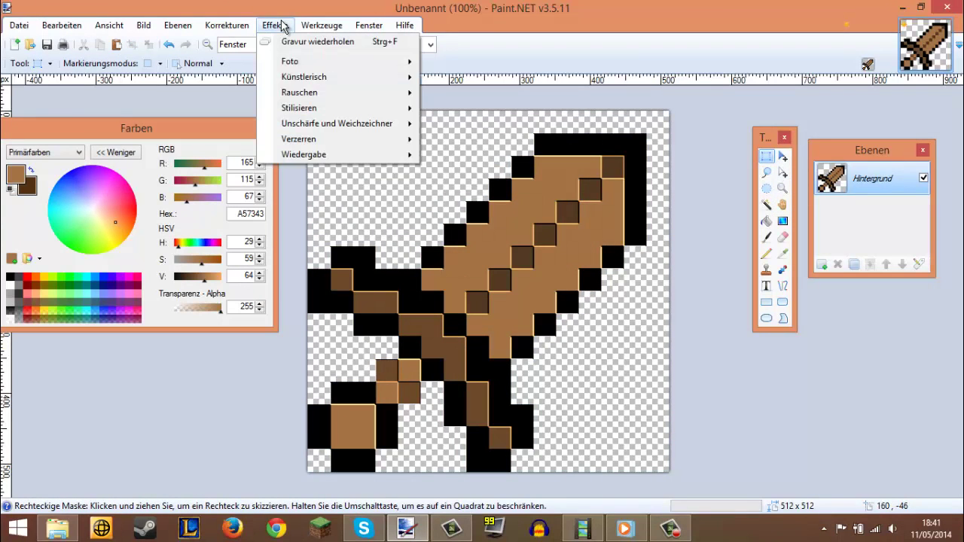
mouse_move(325, 64)
click(472, 65)
drag(482, 184, 184, 101)
drag(196, 171, 161, 175)
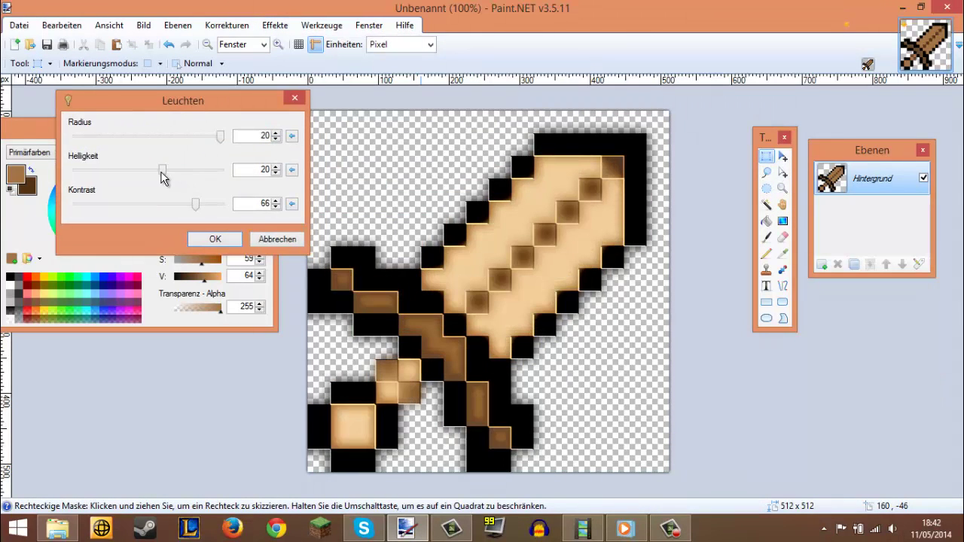
click(216, 240)
Clear the glow from each background area around the brown sword using Magic Wand selections
click(767, 206)
click(415, 174)
key(Delete)
click(342, 342)
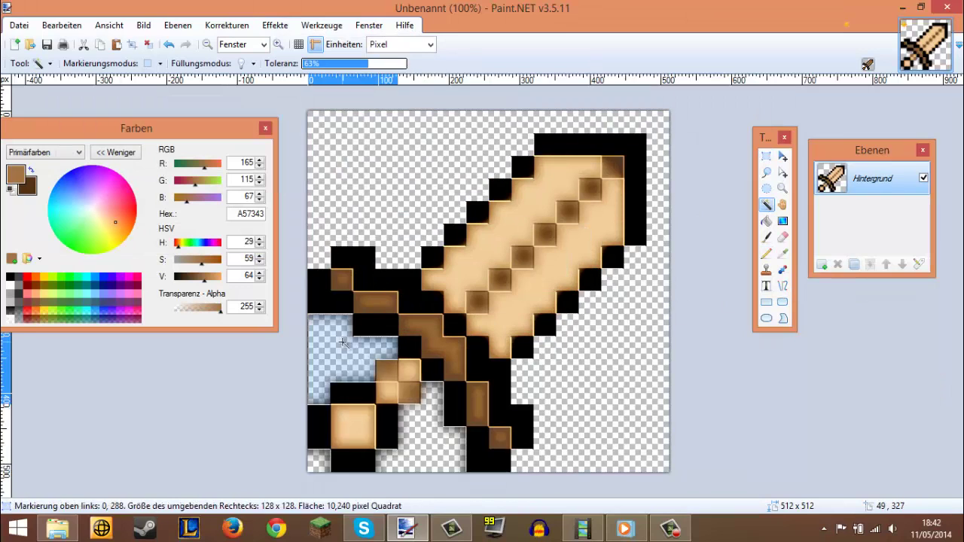
key(Delete)
click(423, 439)
key(Delete)
click(314, 460)
Save the brown sword as the PNG wood_sword in the SCHWERTER folder with the default image settings
click(57, 136)
text(wood_sword)
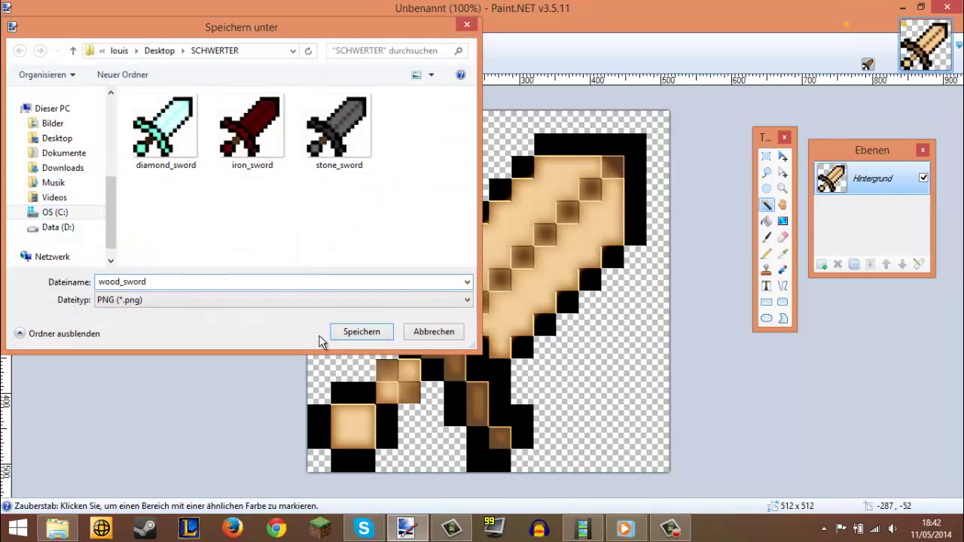
click(363, 335)
click(508, 418)
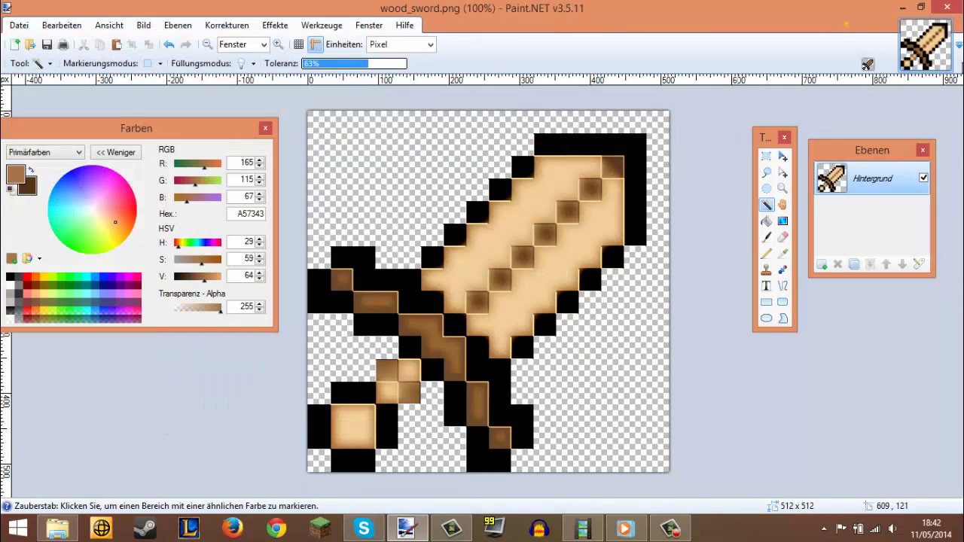
Close the open sword images and create a new 16 × 16 pixel image
click(947, 27)
click(946, 27)
click(459, 288)
key(ctrl+n)
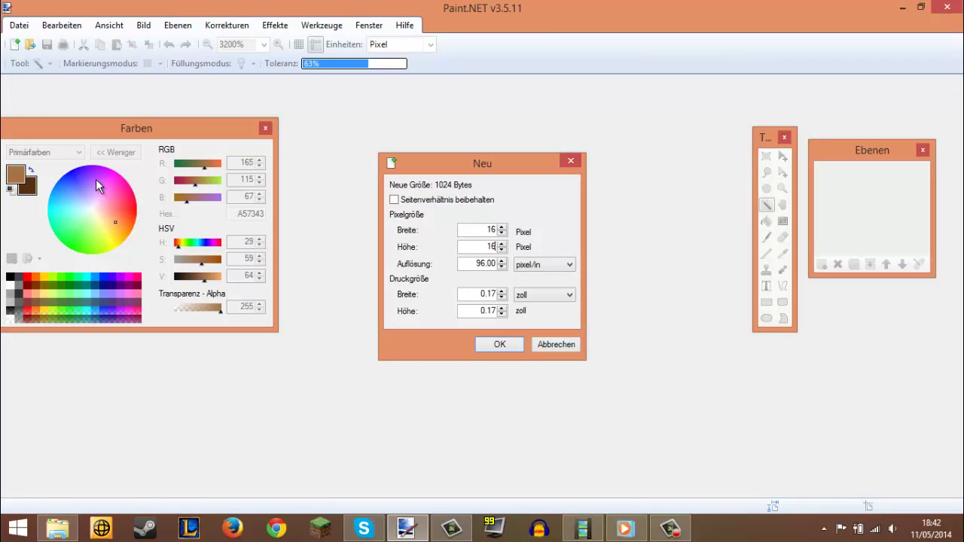
key(Return)
click(471, 228)
key(Delete)
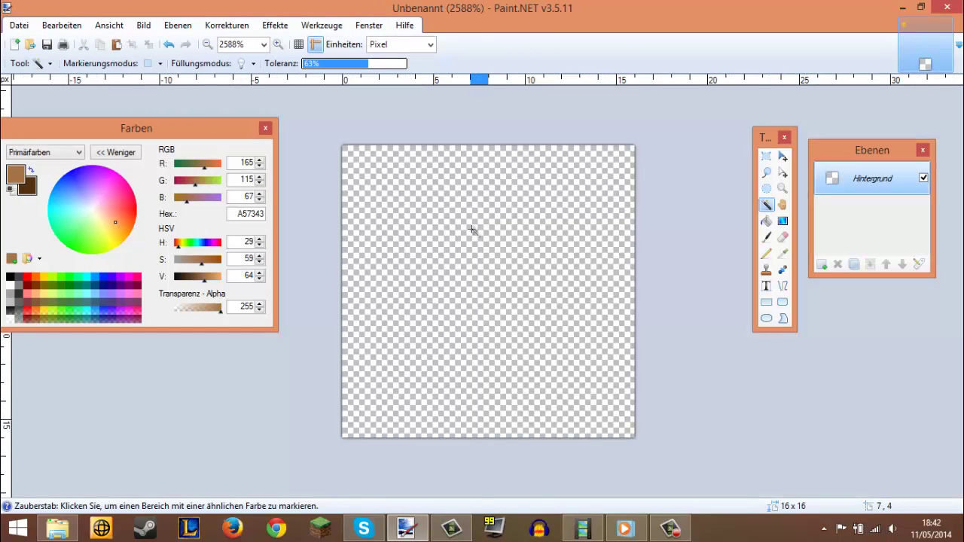
key(ctrl+z)
Hide the rulers, show the pixel grid, and pencil a dark brown bowl outline 14 pixels wide and 8 pixels high
scroll(471, 229, up, 1)
click(766, 157)
click(527, 143)
drag(125, 129, 144, 126)
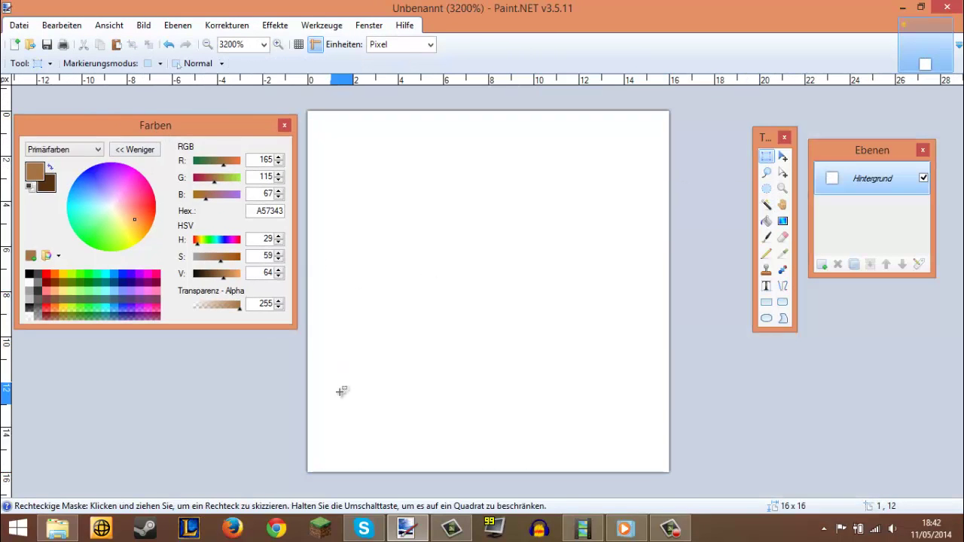
key(p)
drag(423, 348, 550, 343)
click(315, 45)
click(299, 45)
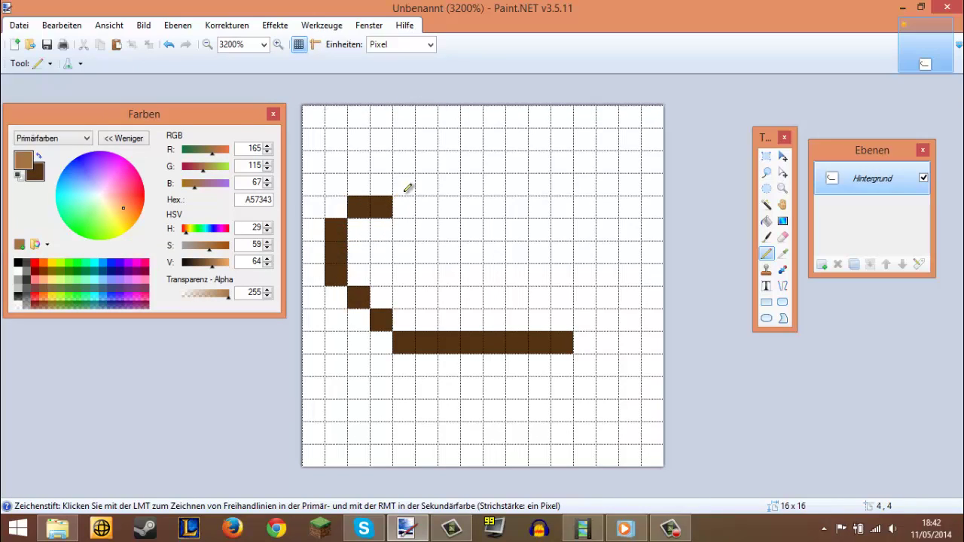
drag(405, 190, 498, 184)
click(537, 184)
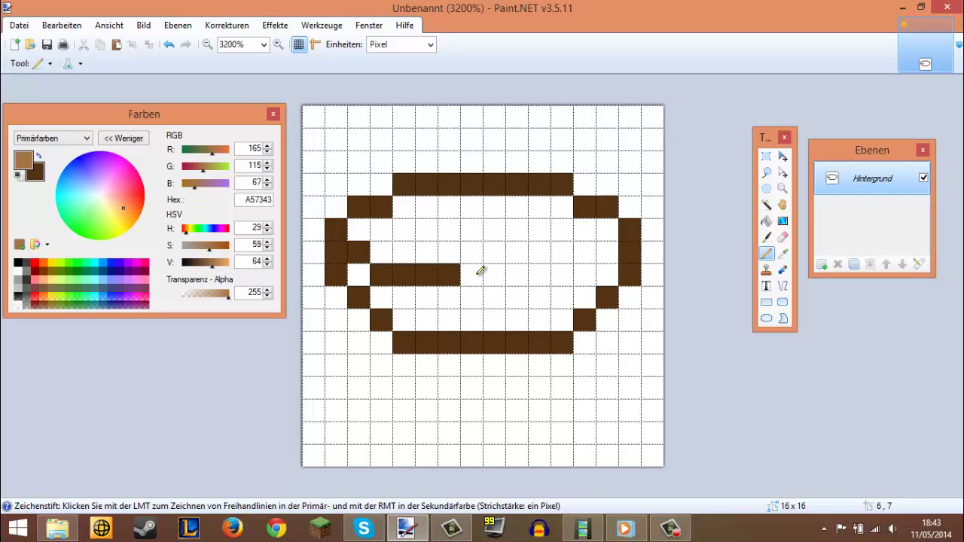
Complete the bowl's inner rim line in dark brown and move its leftmost pixel up one row
drag(480, 271, 588, 259)
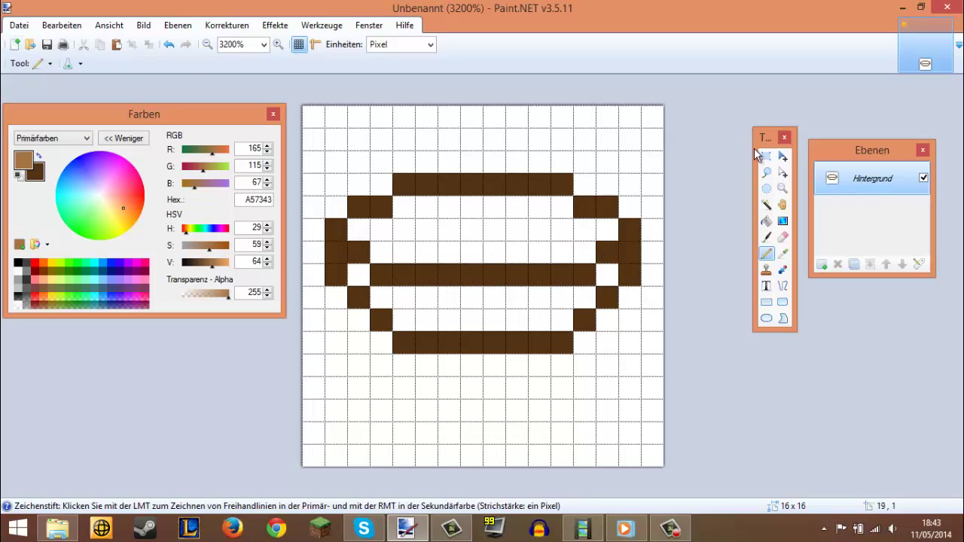
click(765, 156)
drag(389, 282, 407, 303)
click(402, 275)
click(767, 253)
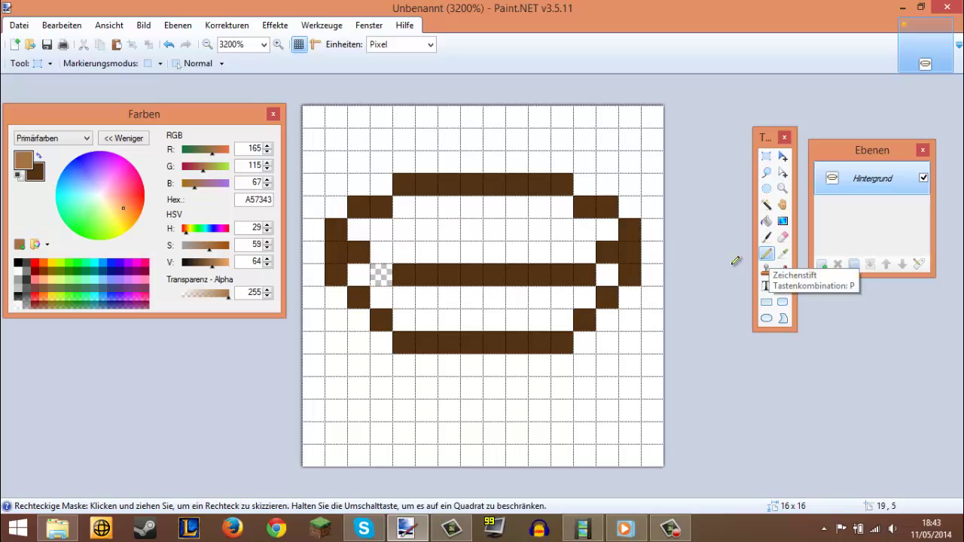
click(383, 255)
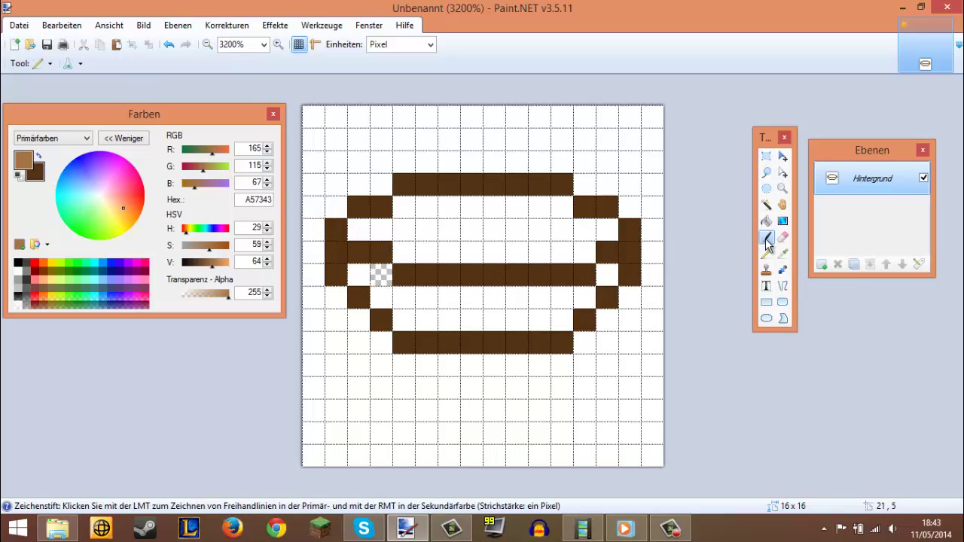
Clear all white areas around and inside the bowl outline using Magic Wand selections
click(767, 205)
click(565, 154)
key(Delete)
click(522, 220)
key(Delete)
click(517, 313)
key(Delete)
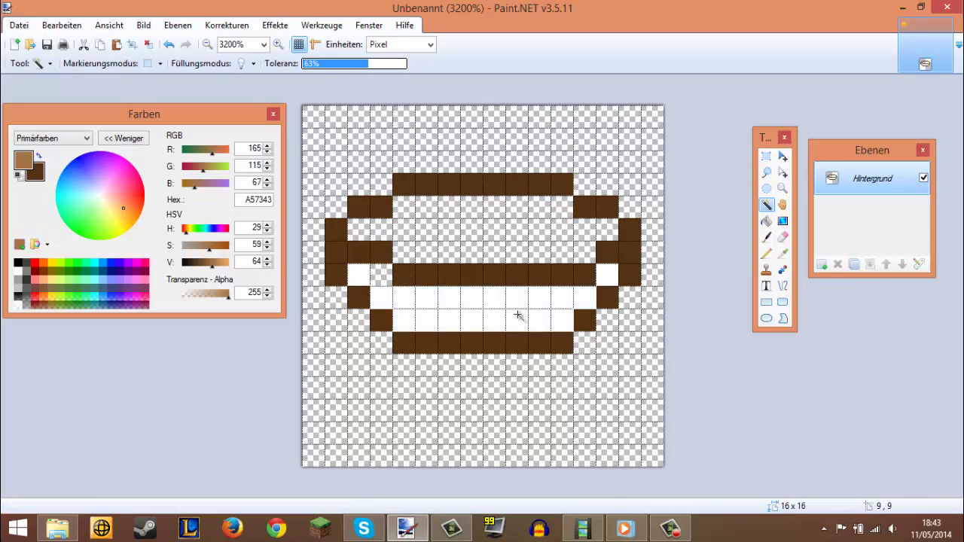
click(362, 276)
key(Delete)
click(607, 277)
key(Delete)
Select the whole bowl outline and move it down by one pixel
click(767, 157)
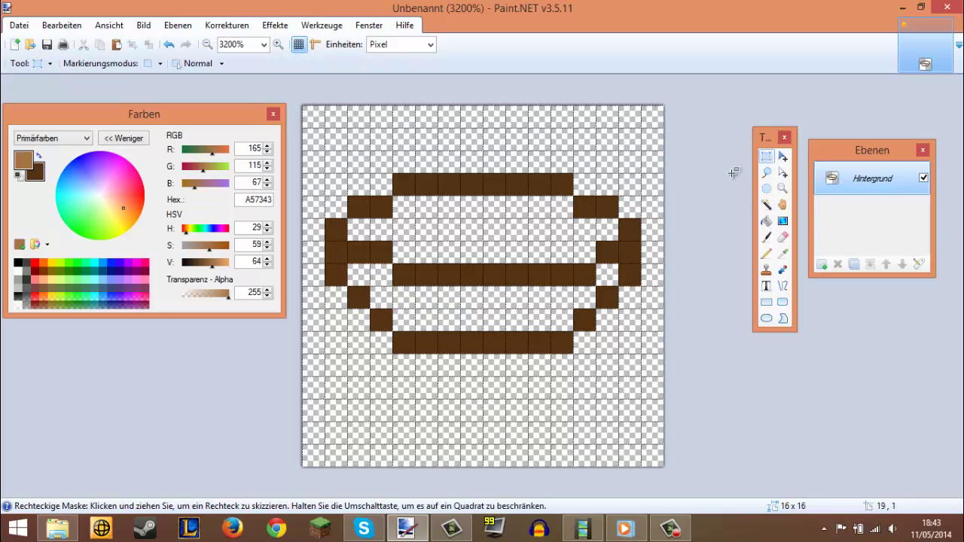
mouse_move(326, 174)
mouse_down()
mouse_move(414, 264)
mouse_move(639, 353)
mouse_up()
click(782, 155)
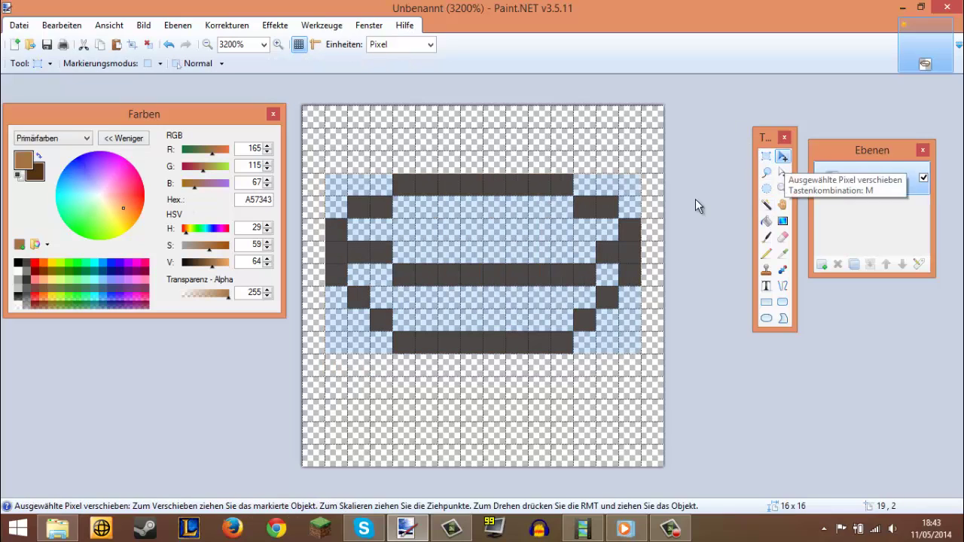
drag(493, 248, 493, 272)
click(767, 157)
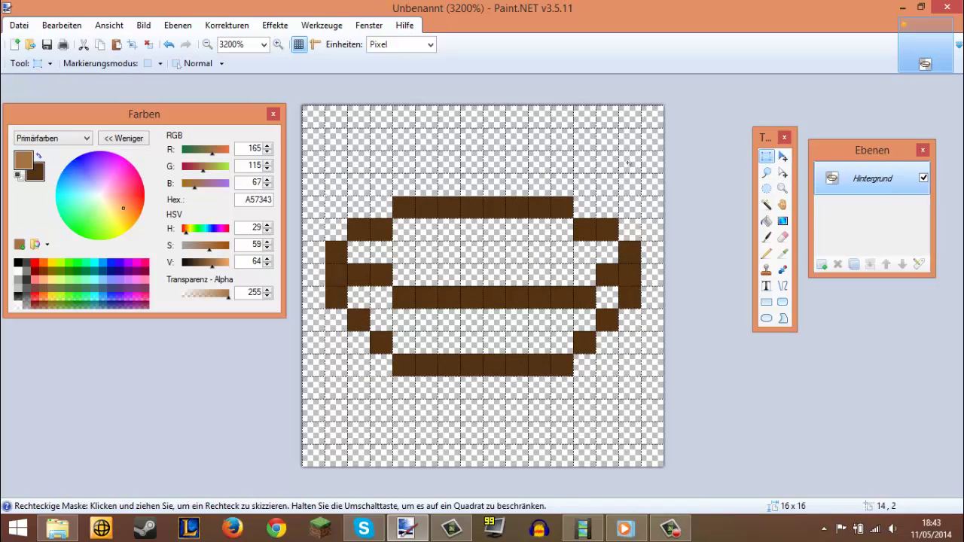
Move the rightmost pixel of the inner rim line up one row in dark brown 543212, mirroring the left end
click(583, 282)
click(783, 255)
click(631, 293)
click(766, 253)
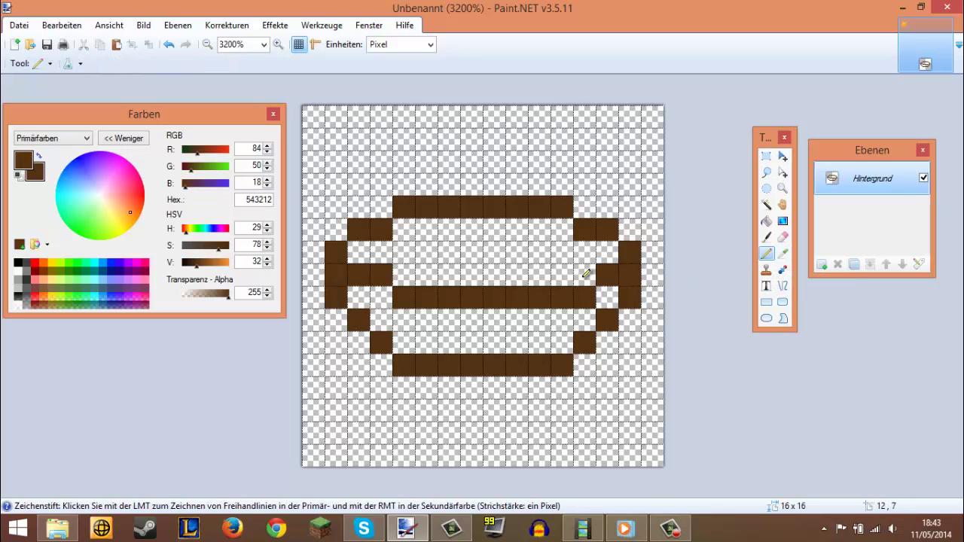
click(768, 159)
mouse_move(583, 297)
mouse_down()
mouse_move(630, 340)
mouse_move(593, 304)
mouse_up()
key(Delete)
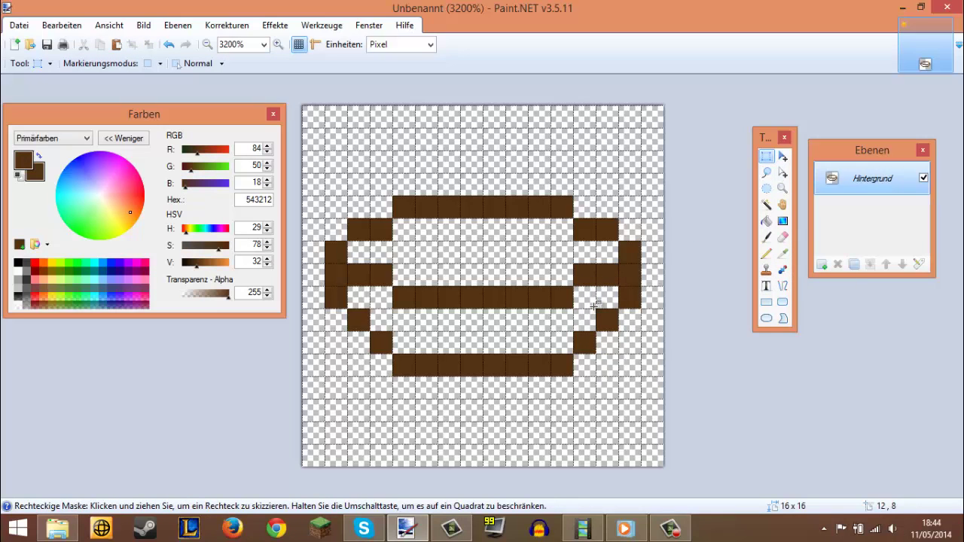
Fill the inside of the bowl outline with the lighter brown 91561F using the Pencil
click(209, 262)
click(766, 253)
mouse_move(359, 298)
mouse_down()
mouse_move(568, 339)
mouse_move(611, 294)
mouse_up()
mouse_move(366, 250)
mouse_down()
mouse_move(417, 274)
mouse_move(496, 237)
mouse_move(556, 256)
mouse_move(603, 249)
mouse_up()
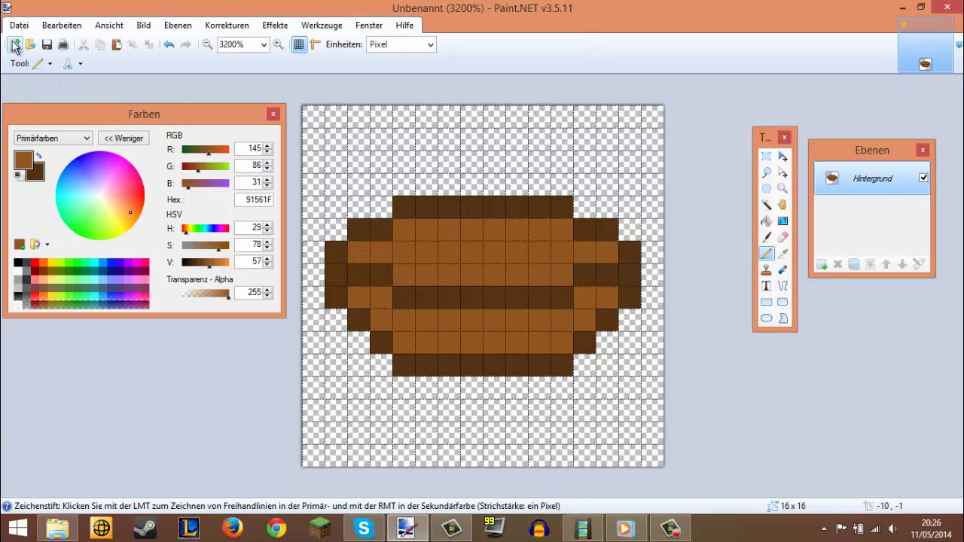
Delete the dark outline pixels at the bowl's lower left and lower right corners
click(38, 64)
click(66, 100)
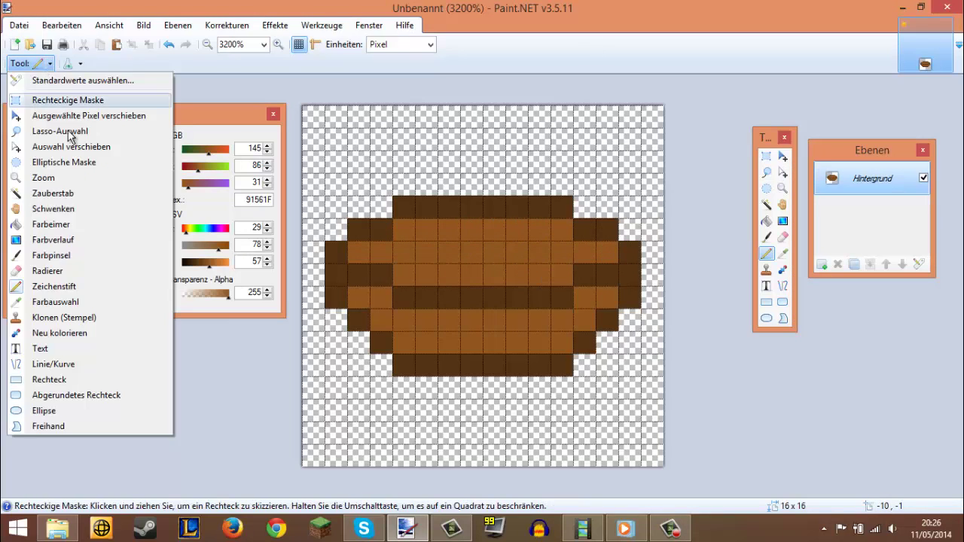
key(Delete)
drag(341, 327, 382, 363)
key(Delete)
drag(639, 337, 580, 373)
key(Delete)
drag(637, 314, 584, 343)
key(Delete)
Widen the bowl's lower corners with light brown 91561F pixels and redraw their outline in dark brown 543212
click(782, 254)
click(767, 257)
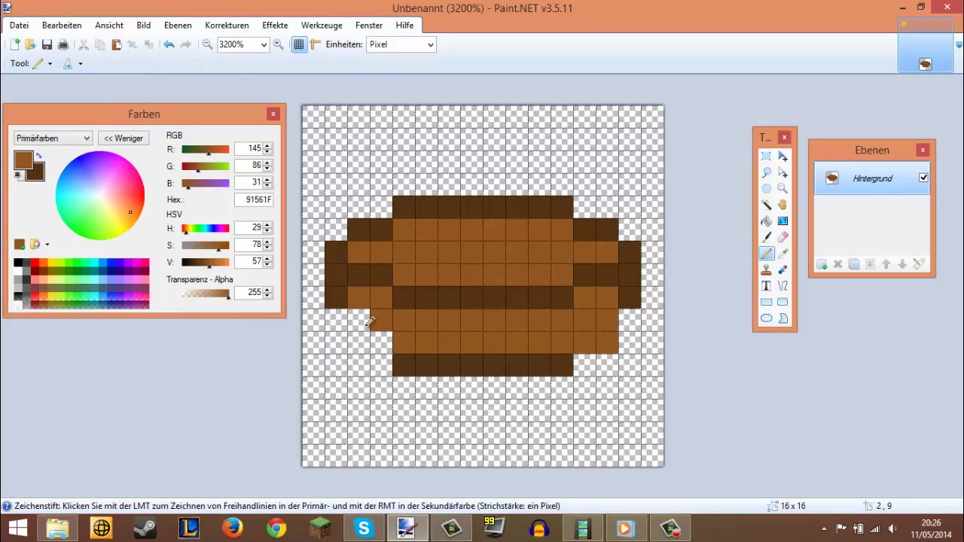
drag(366, 320, 381, 343)
click(782, 253)
click(635, 275)
key(p)
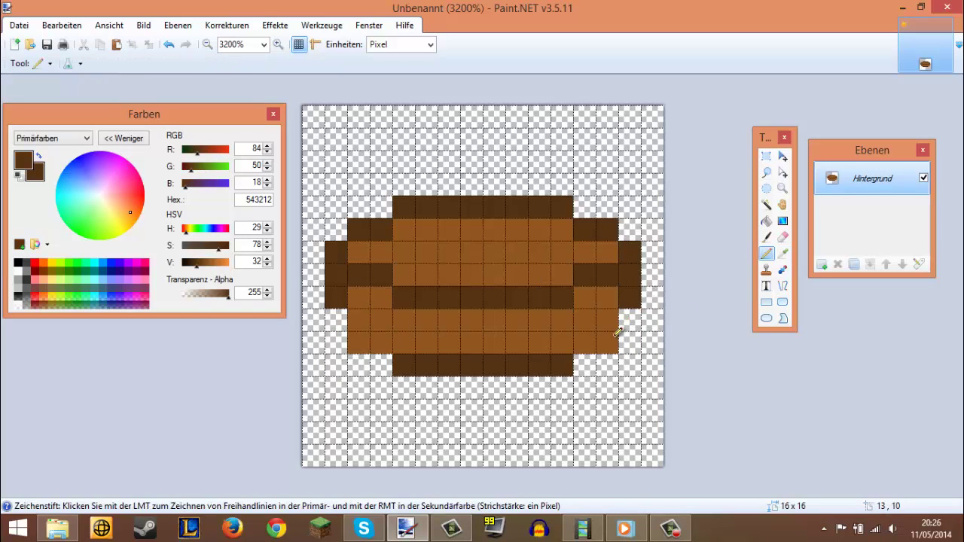
drag(631, 321, 592, 338)
drag(384, 342, 358, 343)
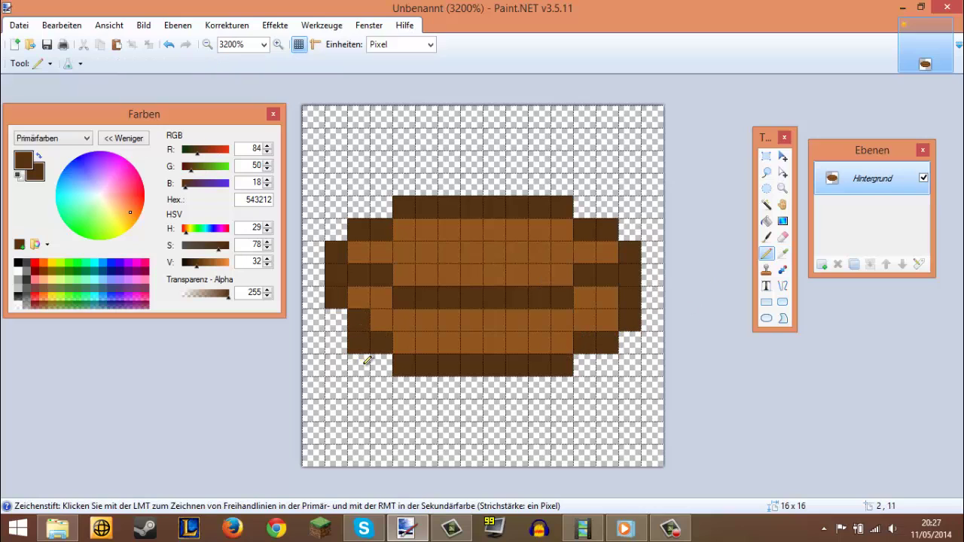
click(517, 320)
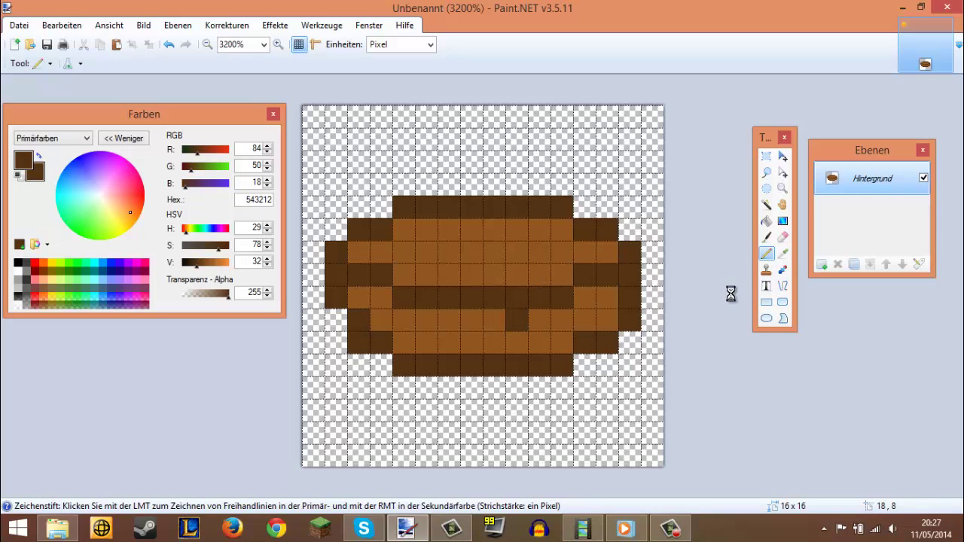
key(ctrl+z)
key(k)
click(555, 318)
click(766, 253)
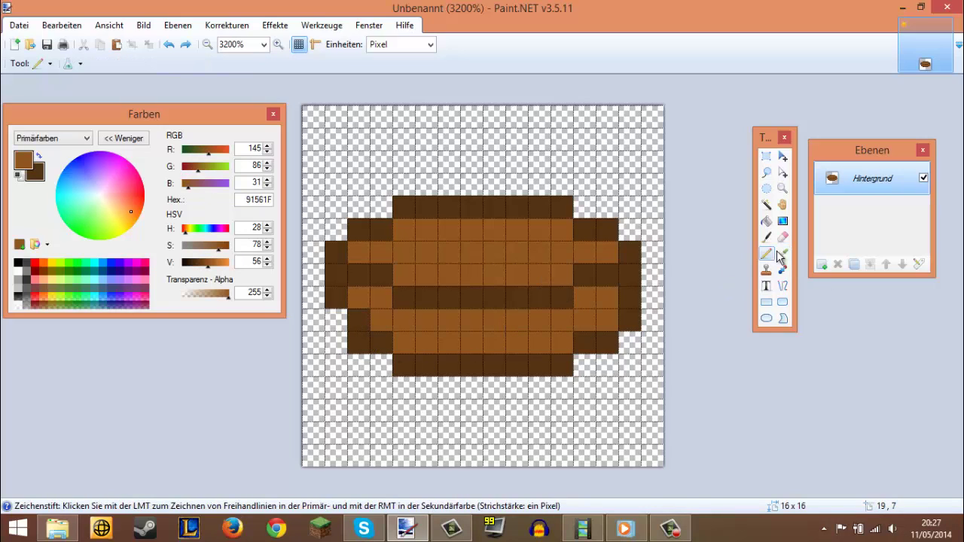
click(782, 255)
click(630, 275)
click(767, 254)
Recolour the misplaced dark pixels at the bowl's lower left light brown and extend the left outline down one pixel in dark brown
key(k)
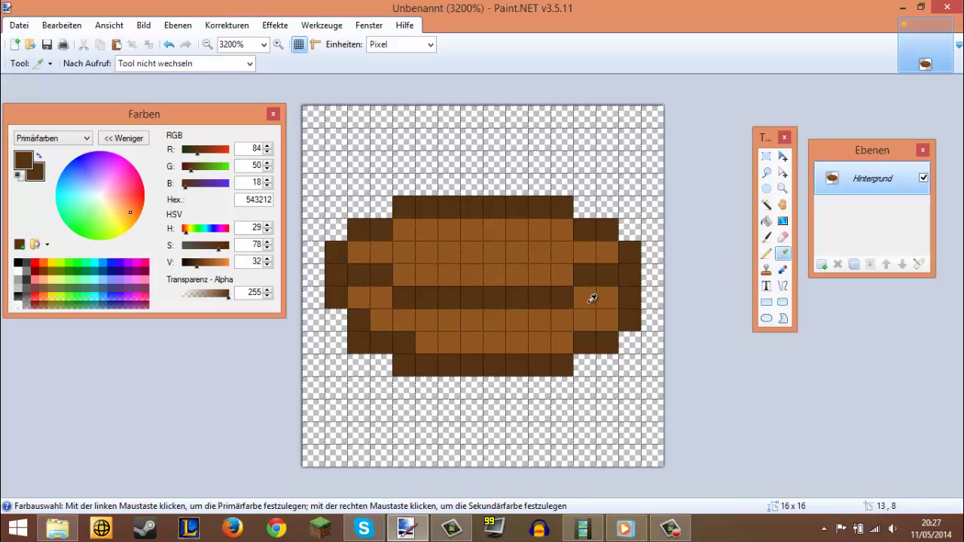
click(588, 297)
key(p)
key(k)
click(336, 299)
key(p)
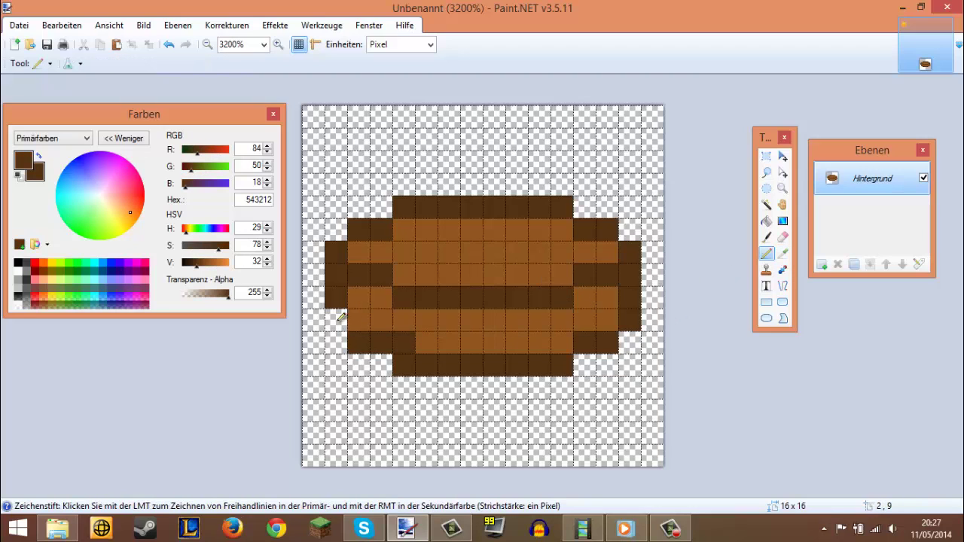
click(767, 157)
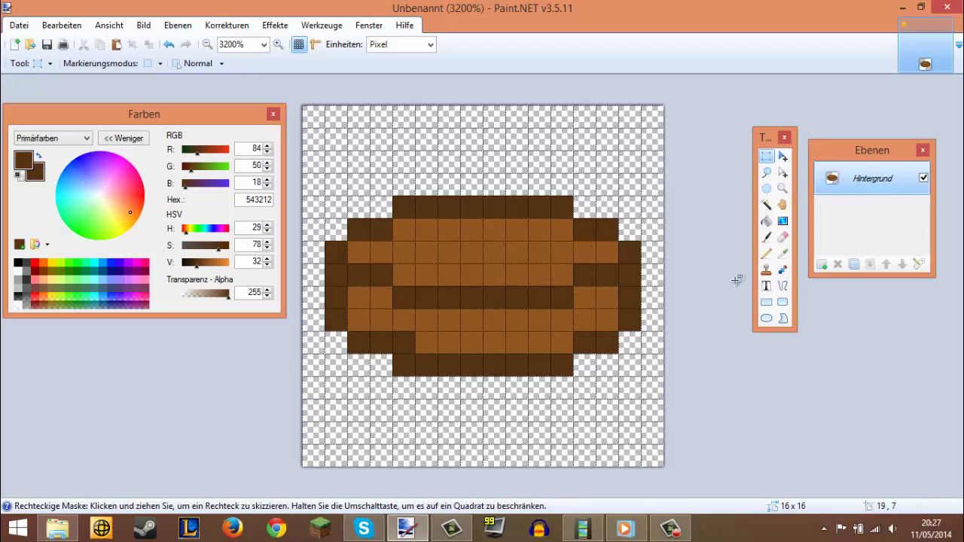
click(782, 254)
click(595, 298)
click(767, 254)
click(403, 343)
Move the bowl's bottom two pixel rows down by one pixel and clear the selection
click(766, 157)
drag(326, 332, 640, 375)
click(784, 156)
drag(461, 362, 511, 385)
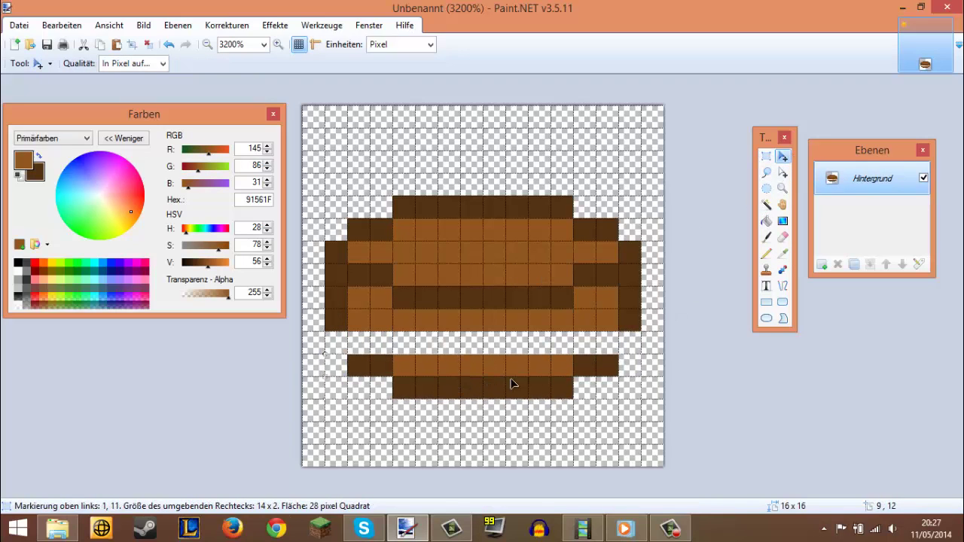
click(766, 157)
click(732, 201)
Fill the gap row in the bowl with light brown 91561F and close both its ends with dark brown 543212
click(767, 254)
click(783, 254)
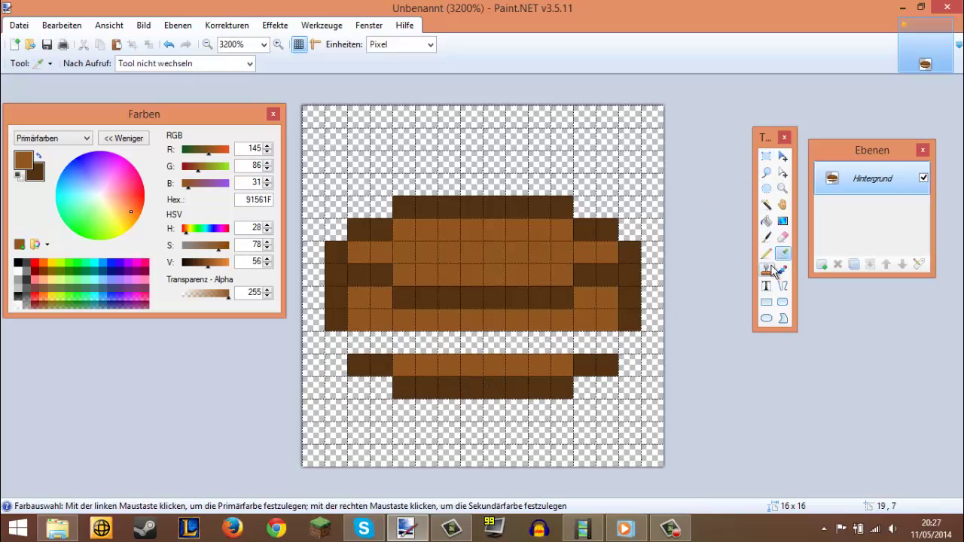
click(767, 255)
drag(606, 339, 356, 343)
key(k)
click(630, 295)
key(p)
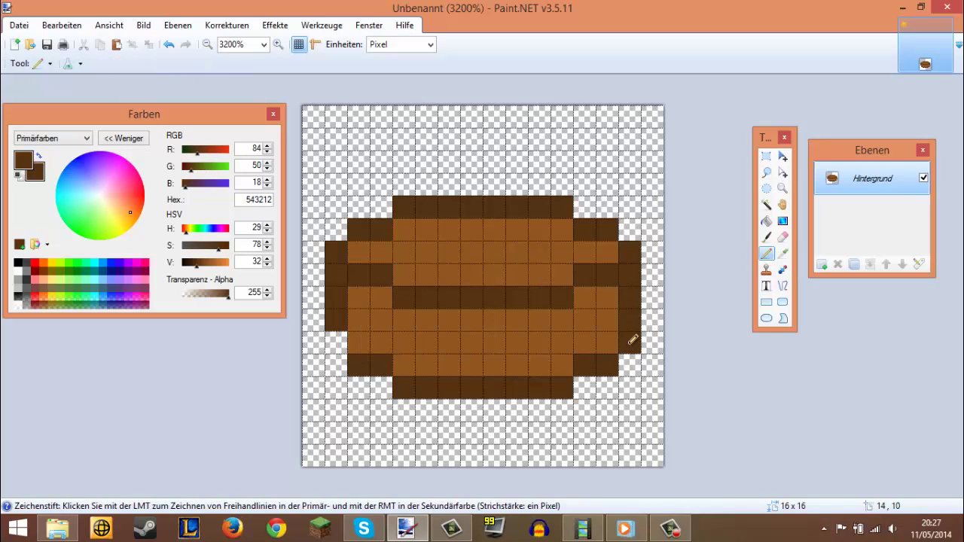
click(631, 340)
click(335, 343)
Create a new 512 × 512 pixel image and hide the pixel grid
key(ctrl+n)
text(512)
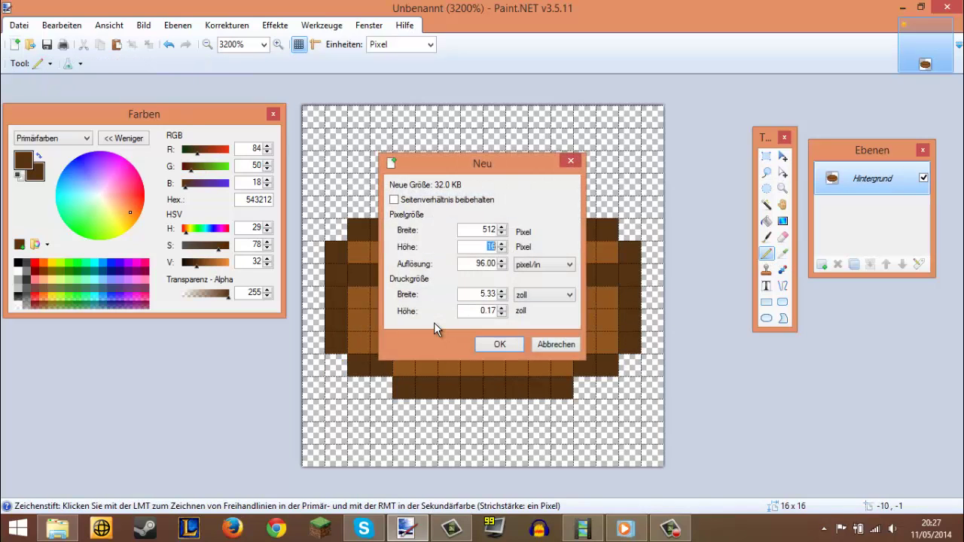
key(Tab)
text(512)
key(Return)
click(299, 47)
click(869, 63)
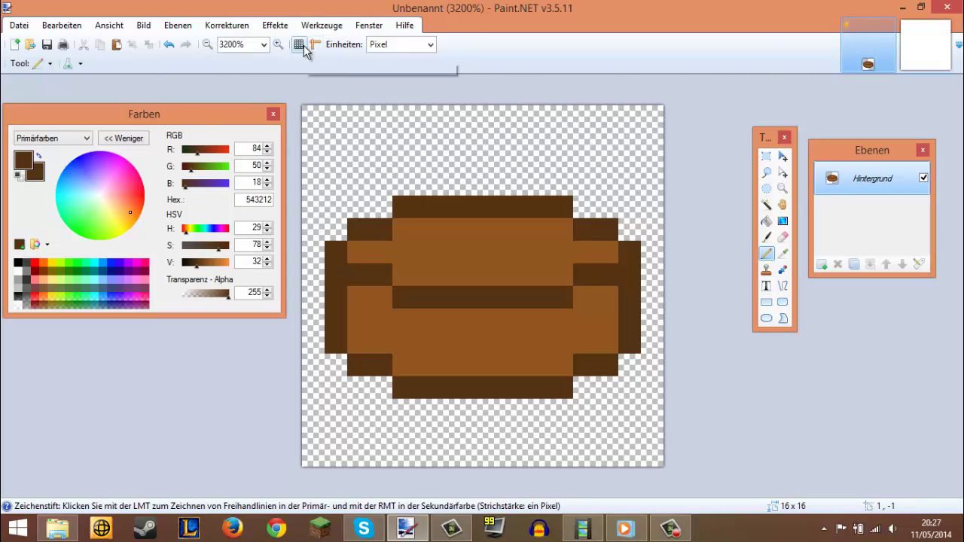
click(925, 47)
Copy the whole bowl image into the 512 × 512 image and enlarge it to fill the canvas
click(868, 63)
key(ctrl+a)
key(ctrl+c)
click(908, 60)
key(ctrl+v)
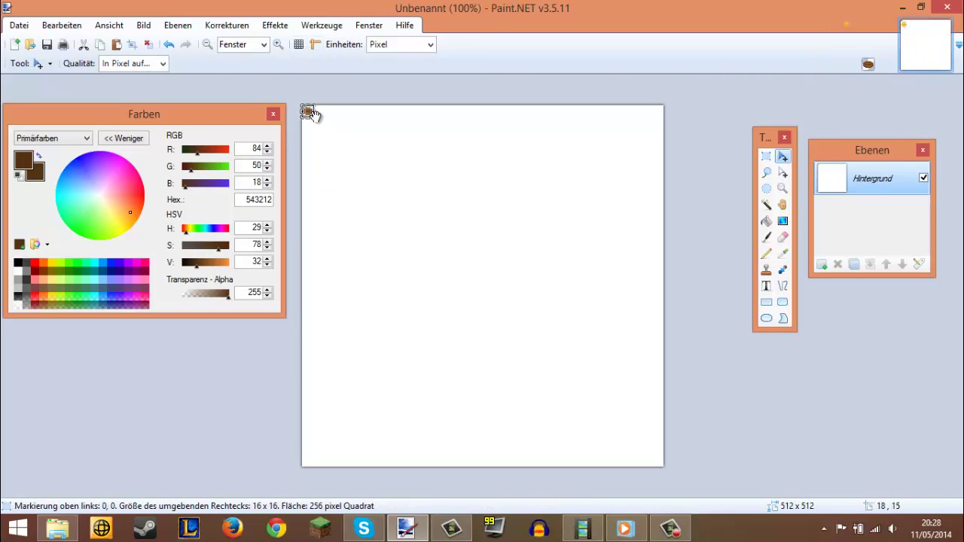
drag(314, 116, 664, 466)
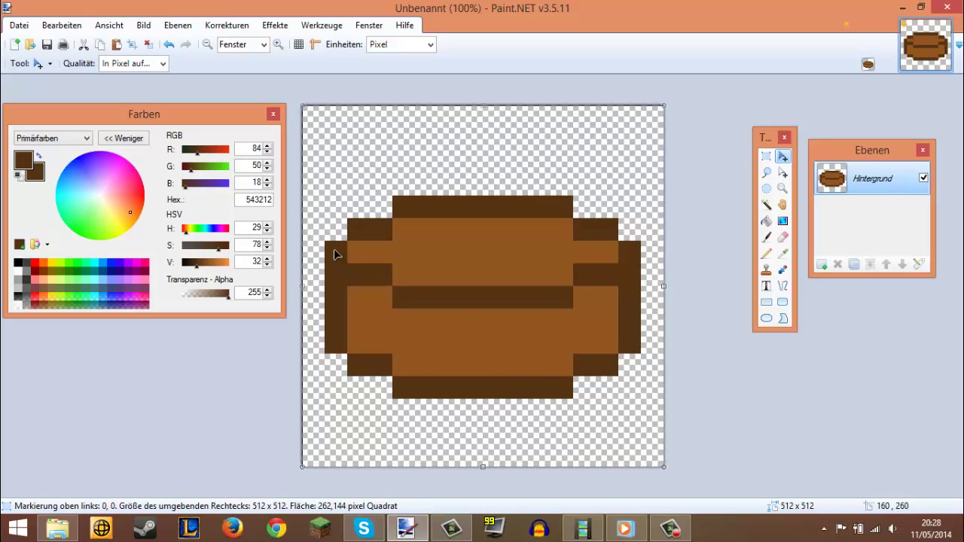
Select the enlarged bowl with the Magic Wand, apply the Gravur effect at a 45° angle, and clear the selection
click(767, 203)
click(527, 261)
click(275, 25)
mouse_move(344, 108)
click(457, 127)
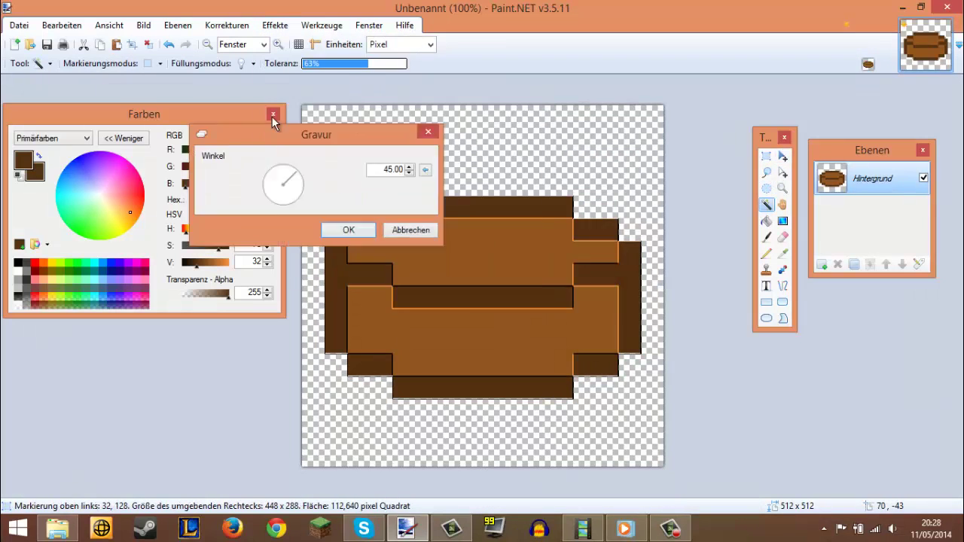
click(317, 185)
Apply the Leuchten effect to the bowl image with radius 20, brightness 20 and contrast 66
click(274, 25)
mouse_move(286, 60)
click(452, 61)
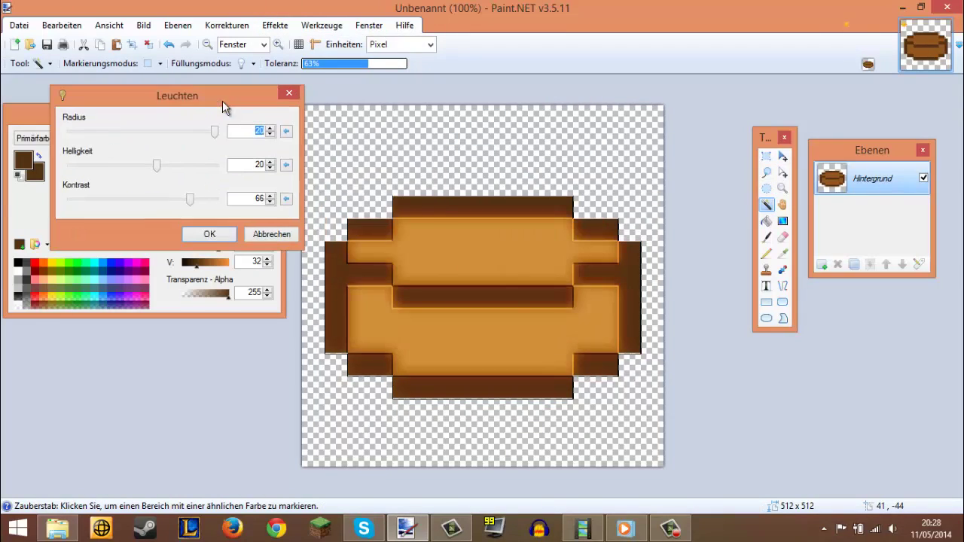
drag(155, 170, 198, 195)
click(210, 234)
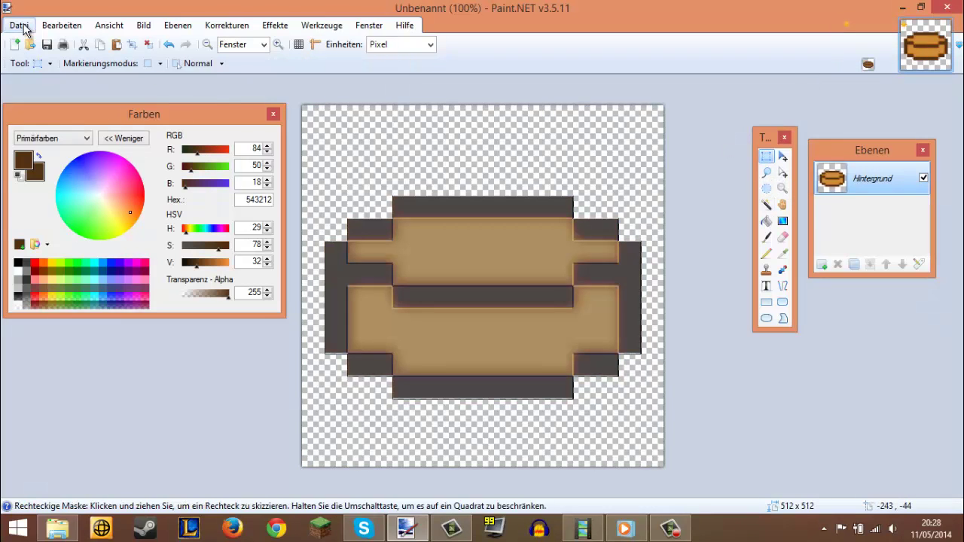
Save the enlarged bowl image as a PNG named bowl in the SCHWERTER folder and return to the 16 × 16 image
click(19, 24)
click(43, 138)
key(BackSpace)
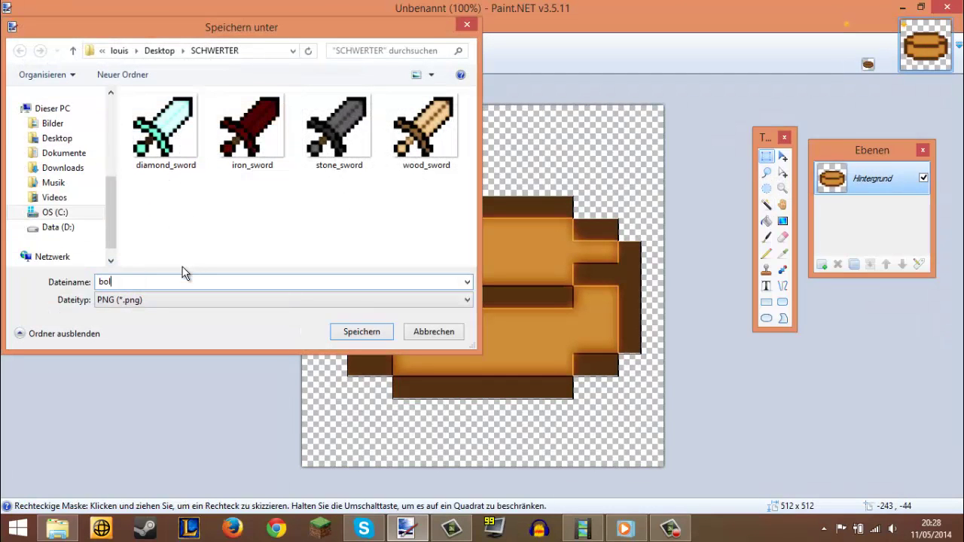
click(361, 332)
click(498, 417)
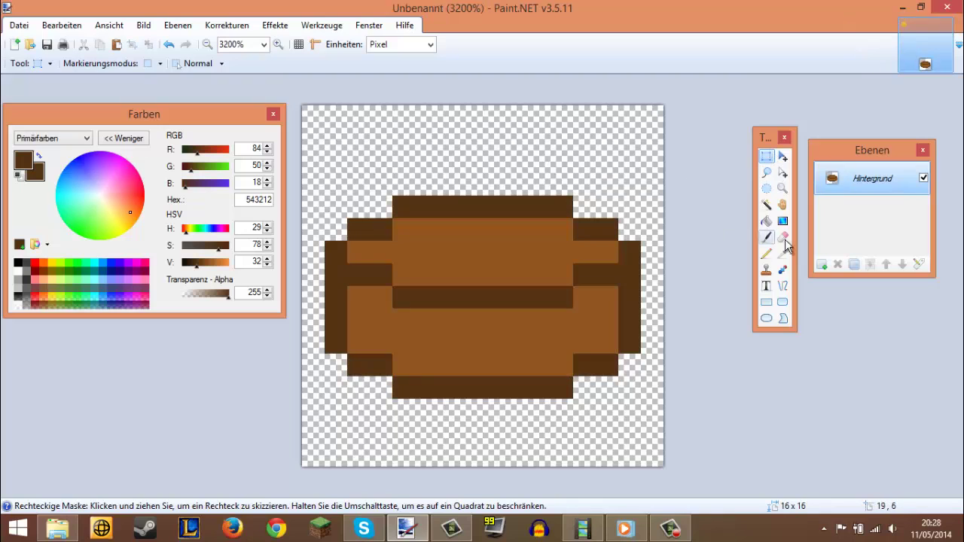
Pick the bowl's inner brown, lighten it to E09655, and recolour the bowl's upper opening with the Pencil
click(784, 253)
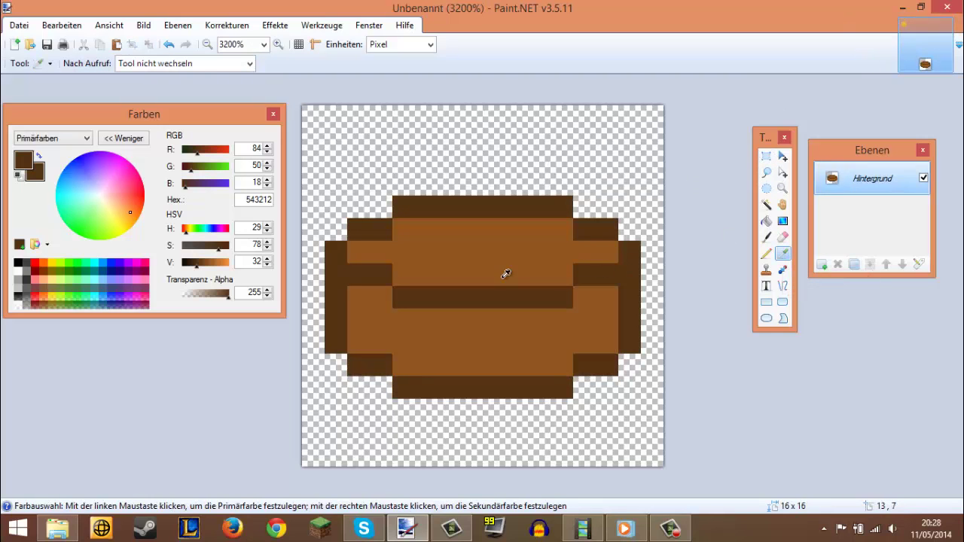
click(225, 265)
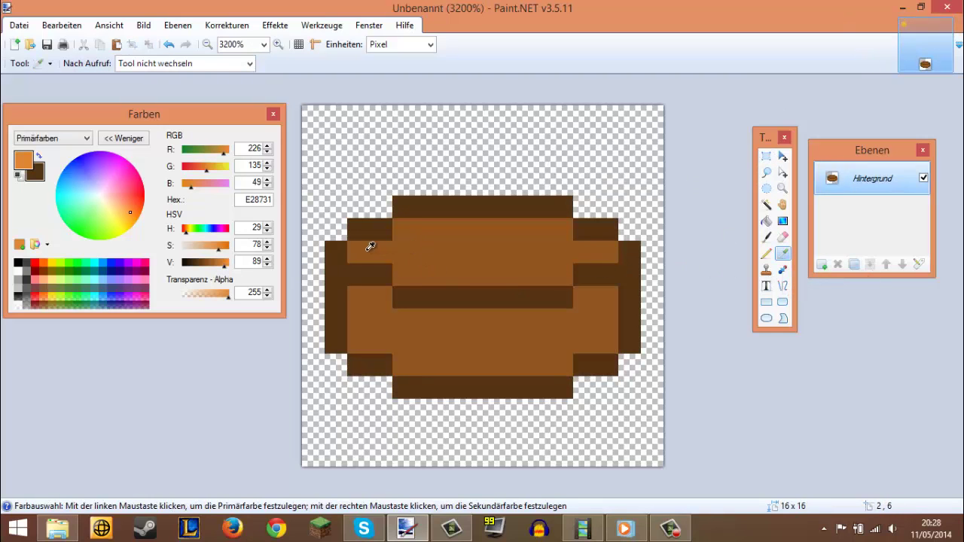
click(397, 251)
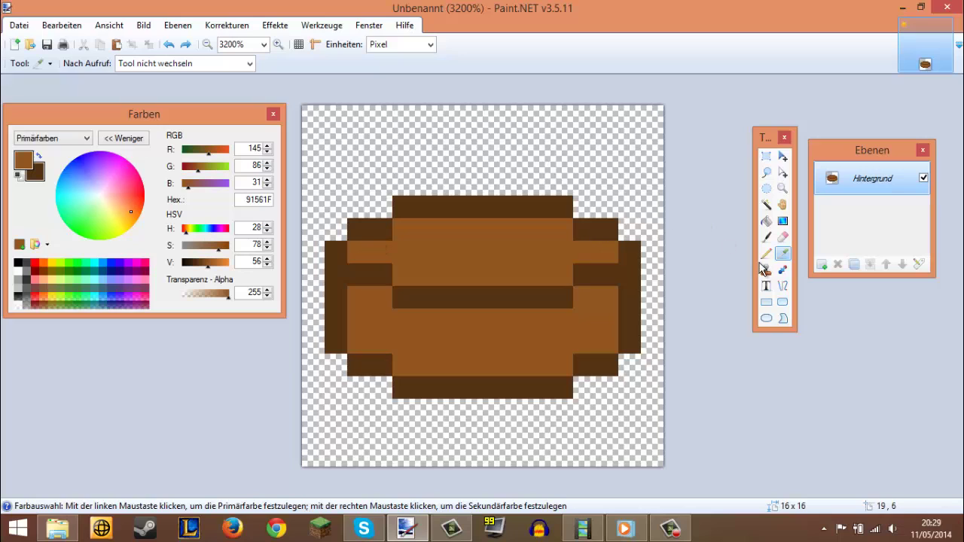
click(217, 264)
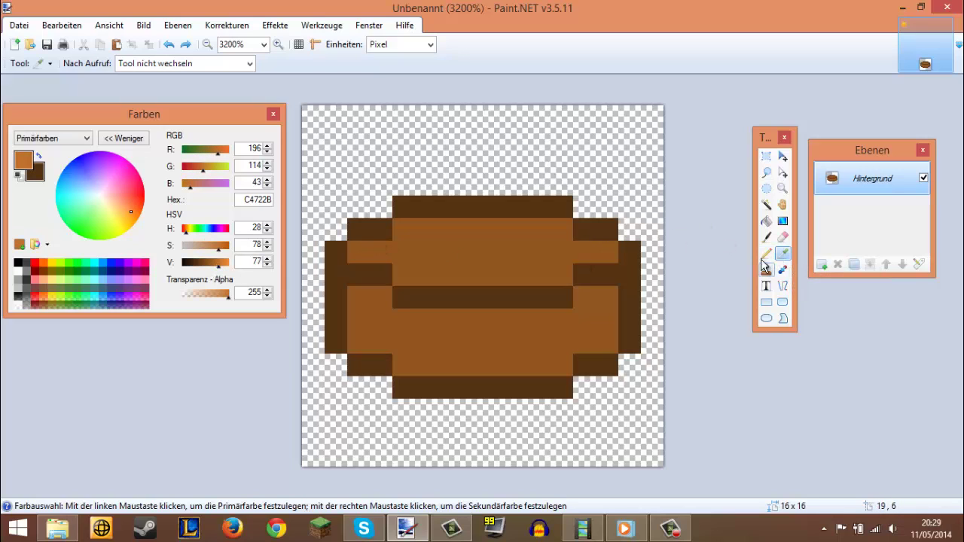
click(766, 254)
mouse_move(356, 252)
mouse_down()
mouse_move(441, 254)
mouse_move(512, 274)
mouse_move(573, 251)
mouse_move(712, 261)
mouse_up()
click(224, 262)
click(211, 245)
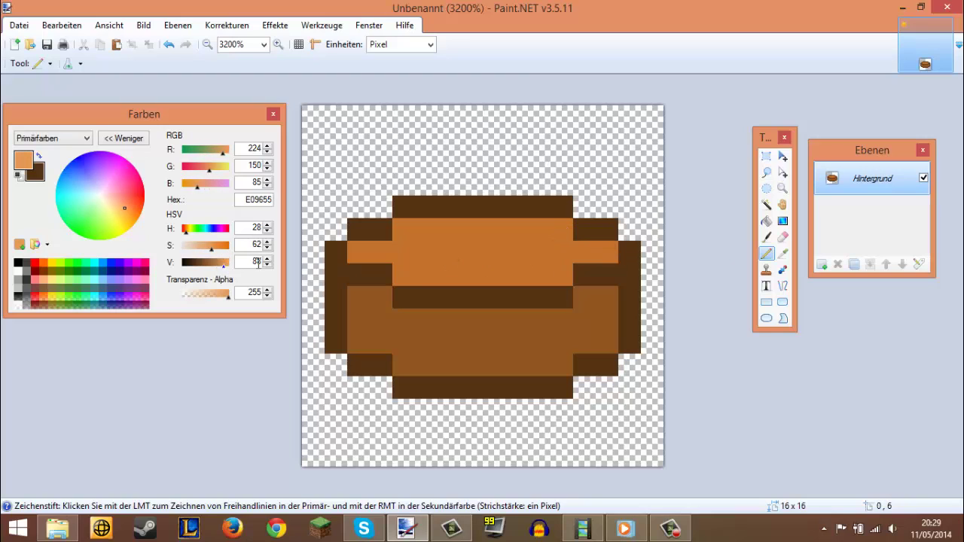
mouse_move(380, 252)
mouse_down()
mouse_move(413, 261)
mouse_move(450, 245)
mouse_move(469, 278)
mouse_move(511, 239)
mouse_move(553, 266)
mouse_move(610, 252)
mouse_up()
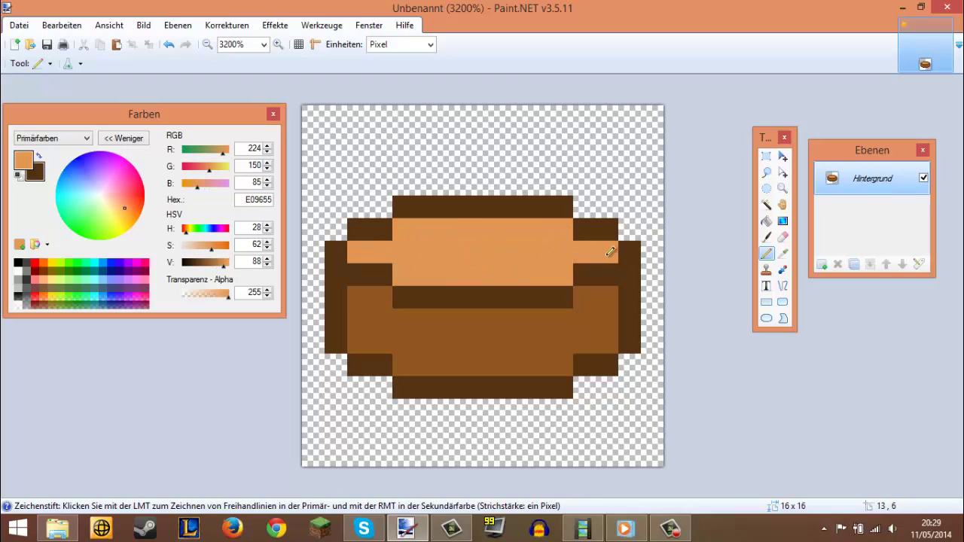
Draw three drips in the same light colour running from the opening down over the bowl's front
mouse_move(412, 285)
mouse_down()
mouse_move(387, 275)
mouse_move(435, 312)
mouse_up()
key(ctrl+z)
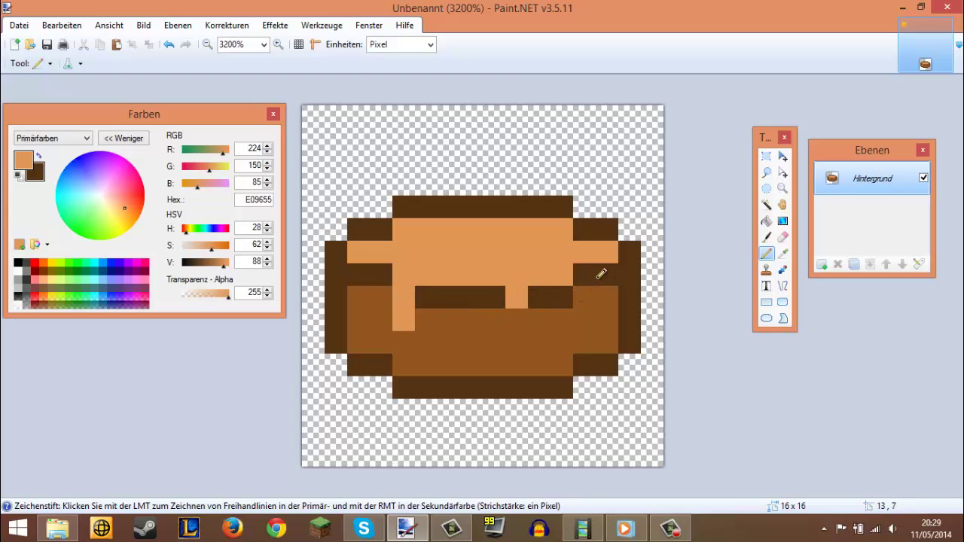
drag(525, 327, 534, 313)
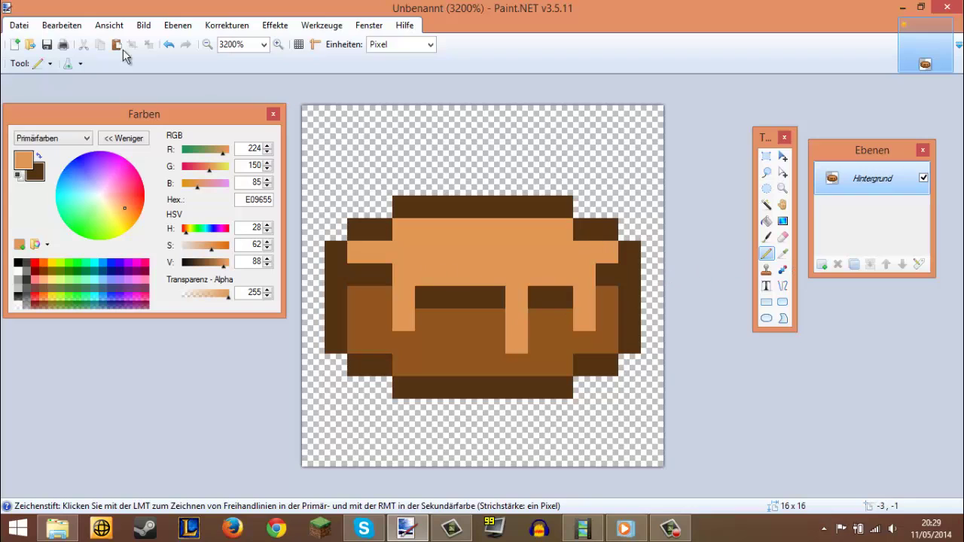
Copy the whole stew bowl into a new 512 × 512 pixel image and enlarge it to fill the canvas
key(ctrl+a)
key(ctrl+c)
key(ctrl+n)
text(512)
key(Tab)
text(512)
key(Return)
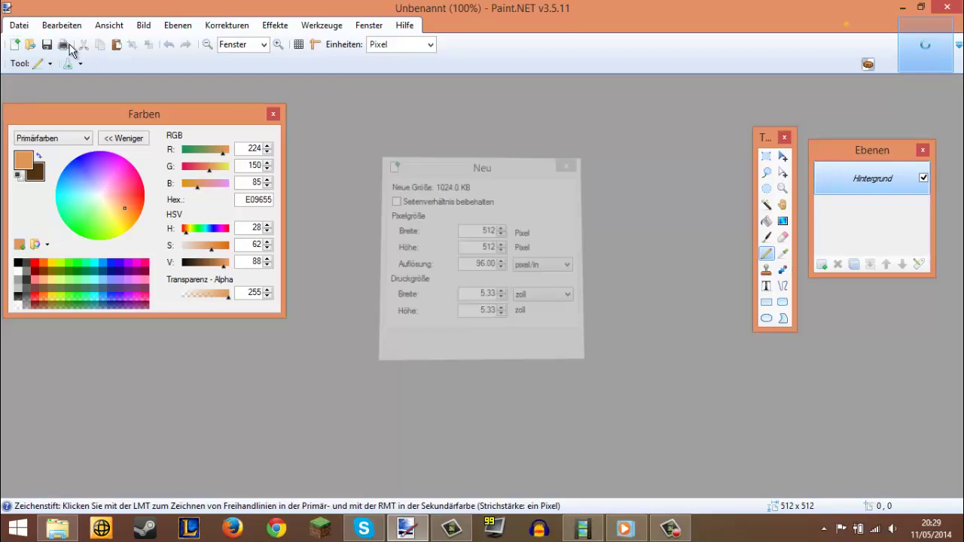
key(ctrl+v)
drag(313, 118, 666, 469)
Select the enlarged stew bowl with the Magic Wand and apply the Gravur effect to it
click(766, 204)
click(482, 242)
click(275, 25)
mouse_move(290, 108)
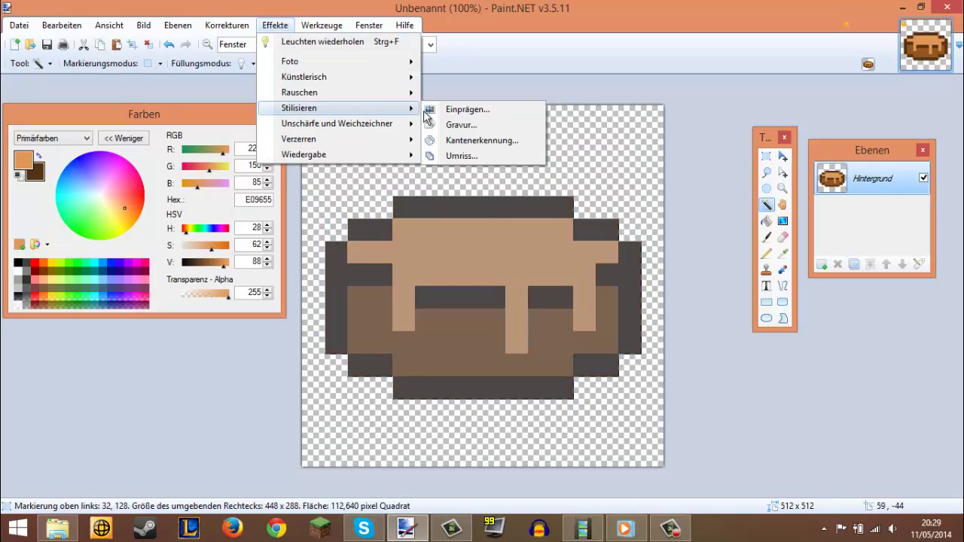
click(456, 122)
drag(497, 214, 177, 172)
Apply the Leuchten effect to the stew bowl with radius 20, brightness 11 and contrast 75, and leave nothing selected
click(275, 25)
mouse_move(301, 63)
click(445, 62)
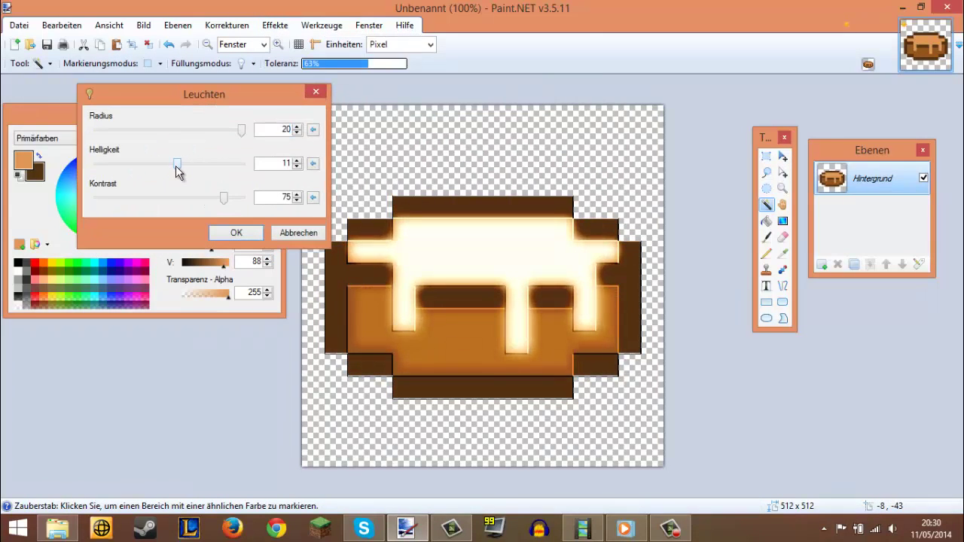
click(265, 235)
key(s)
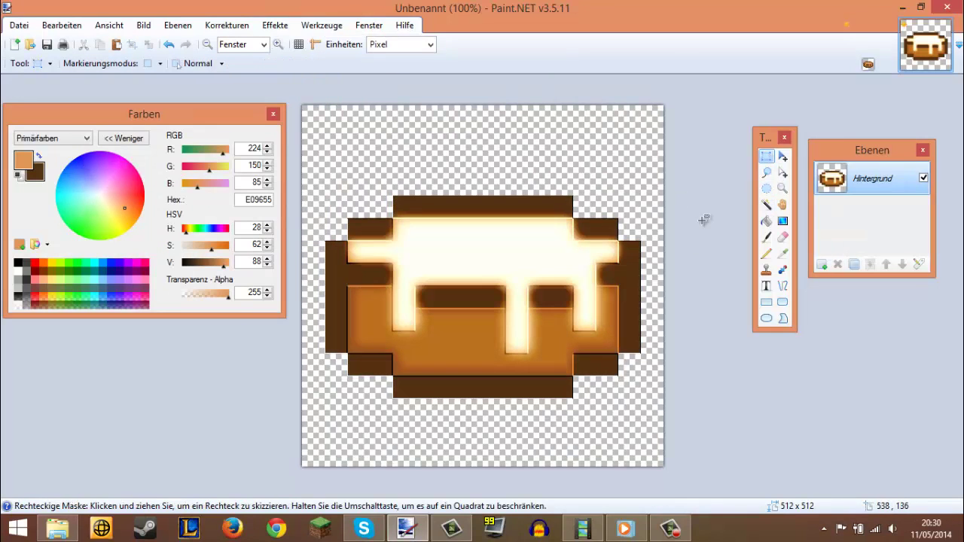
click(766, 204)
click(611, 166)
key(ctrl+d)
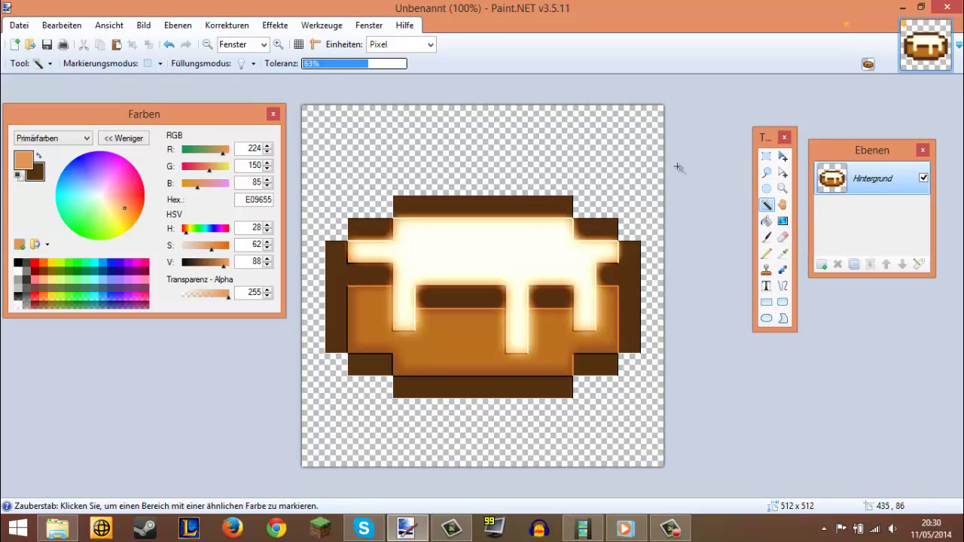
Save the stew bowl image as a PNG named mushroom_stew in the SCHWERTER folder
click(18, 25)
click(19, 24)
click(18, 25)
click(46, 123)
text(mushroom_stew)
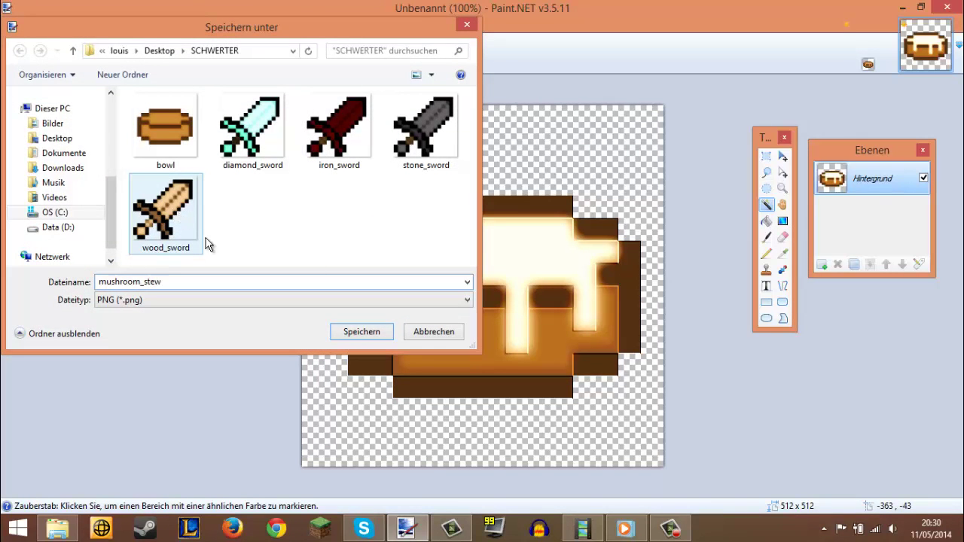
click(363, 334)
click(521, 418)
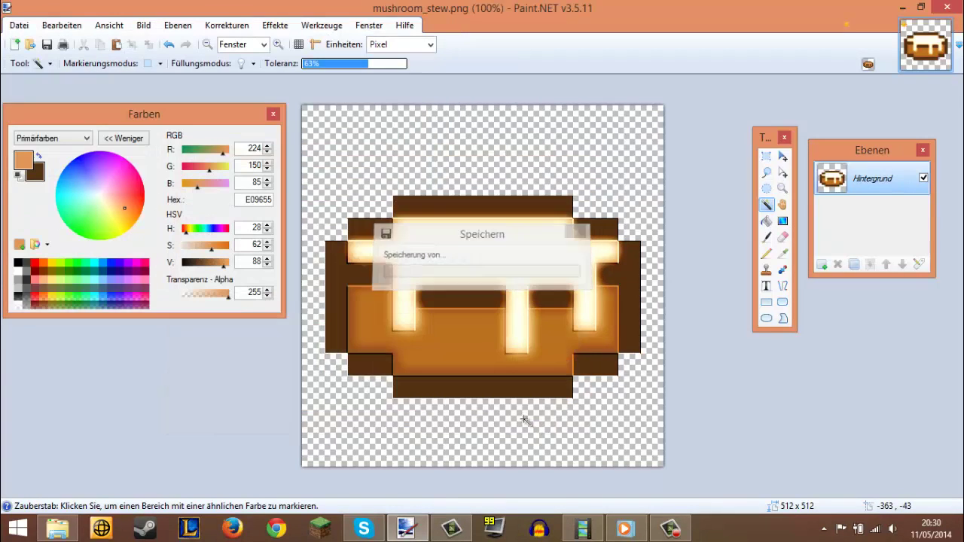
Close the saved stew image and the 16 × 16 original, discarding the original's unsaved changes
click(947, 27)
click(947, 27)
click(517, 278)
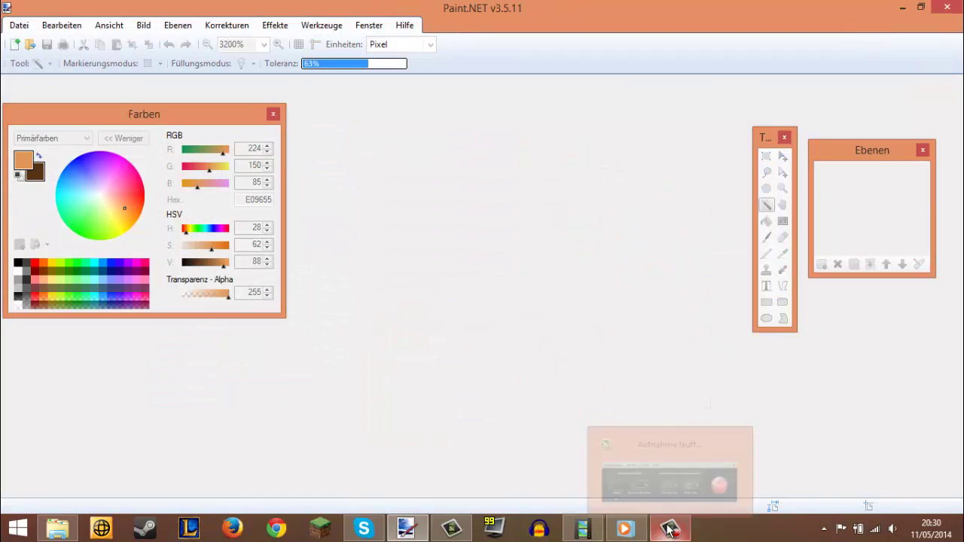
click(668, 529)
click(530, 155)
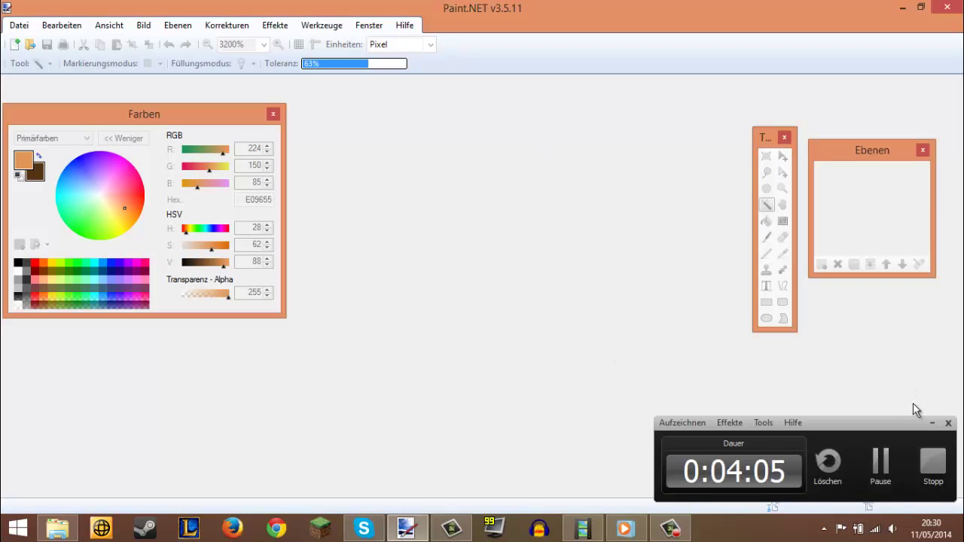